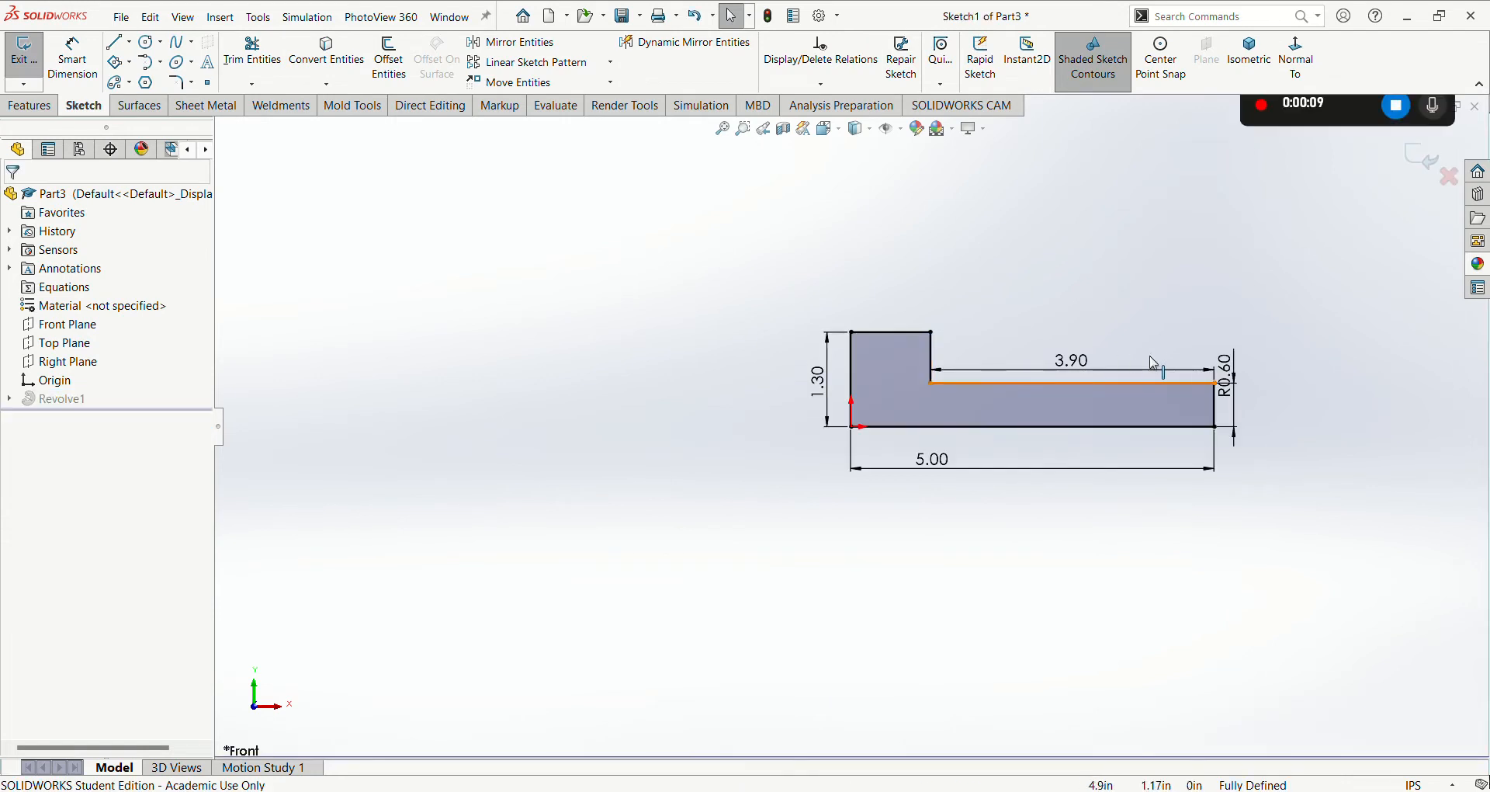
Step: Finish editing the revolve's stepped profile sketch and return to the solid part
scroll(829, 587, down, 1)
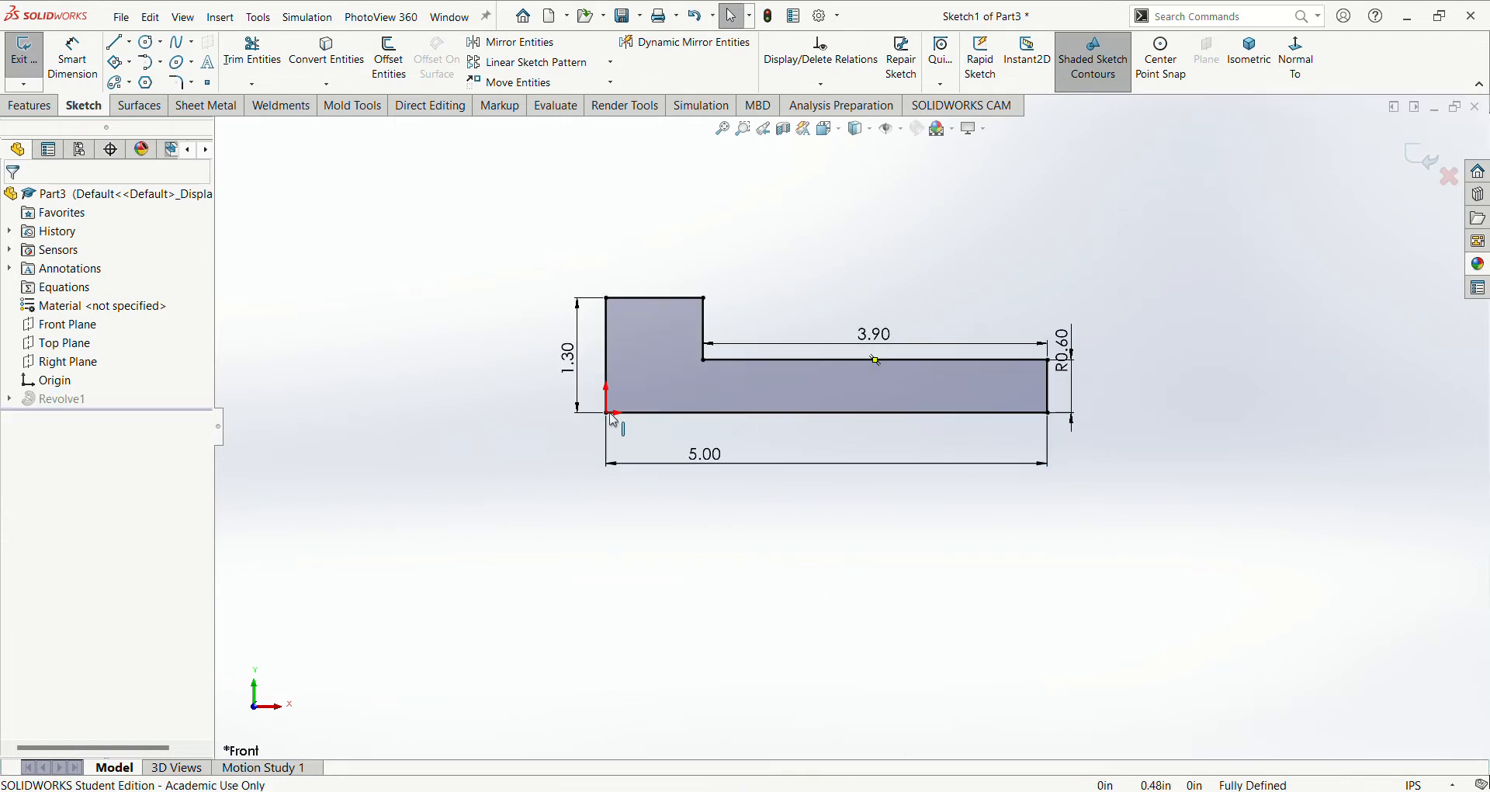
scroll(850, 391, down, 1)
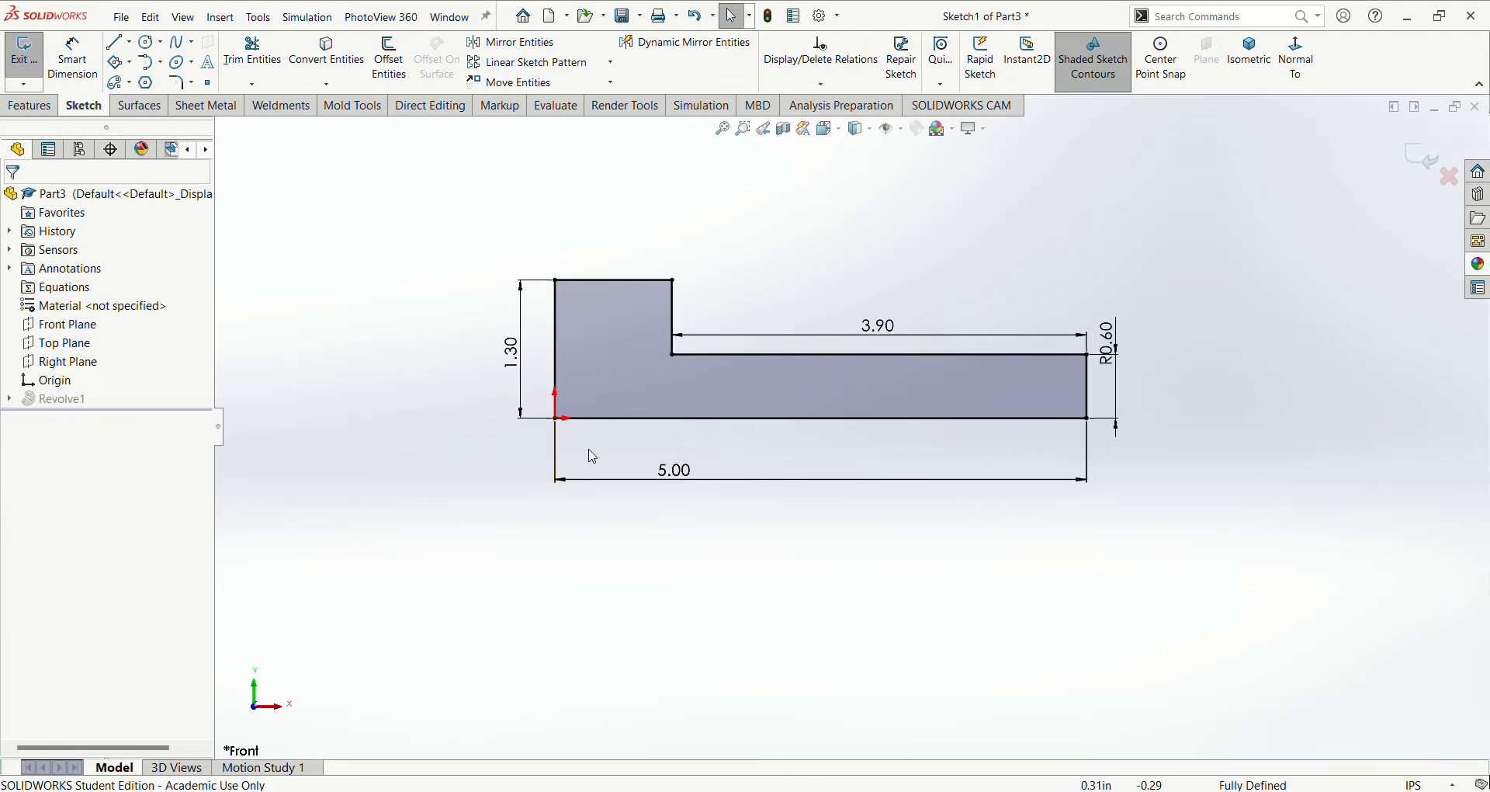
click(25, 56)
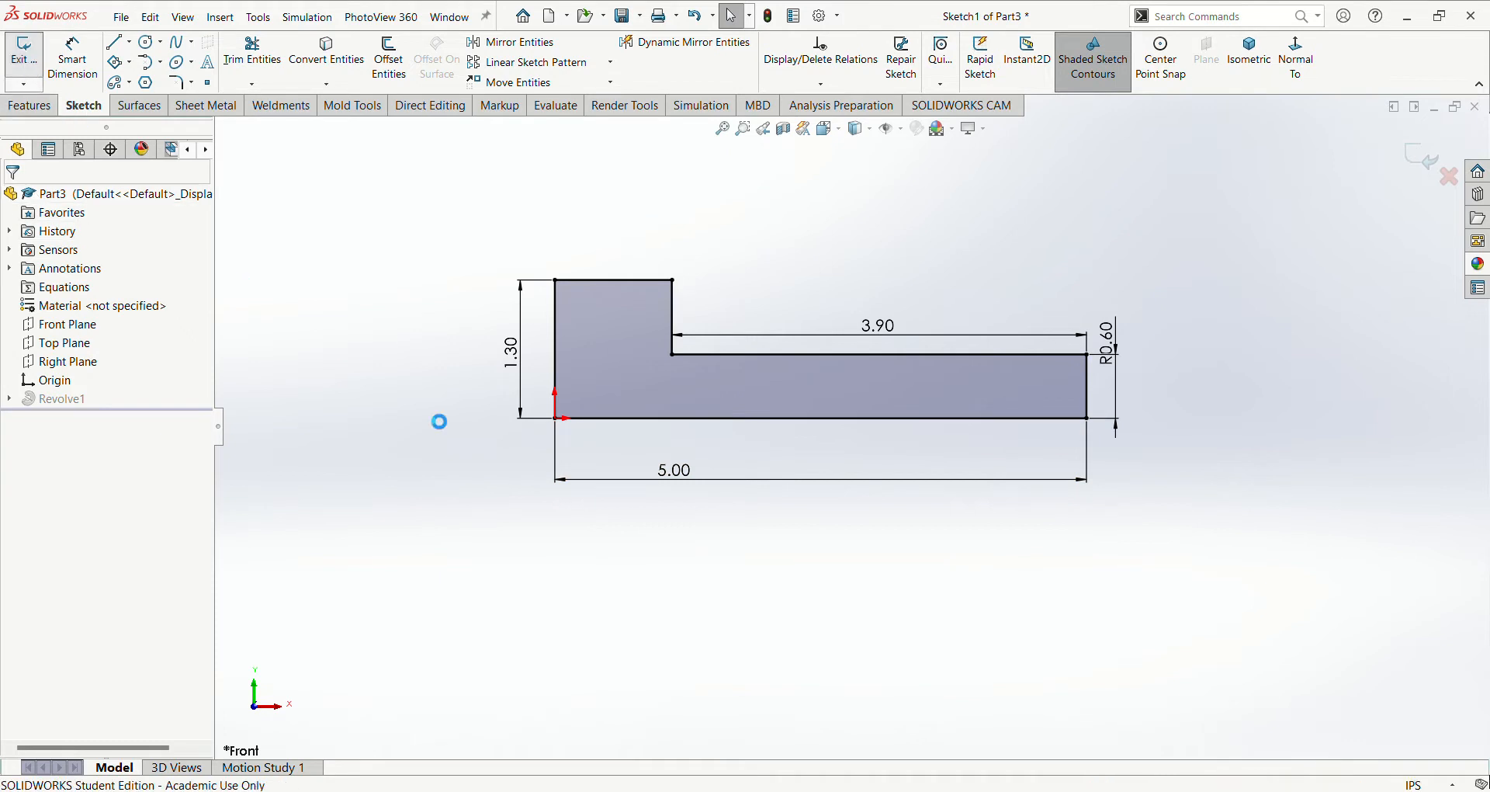
Step: Start a sketch on the large end face of the head and convert its circular edge into a sketch circle
mouse_move(746, 556)
middle_down()
mouse_move(789, 586)
mouse_move(887, 577)
mouse_move(831, 522)
mouse_move(808, 549)
middle_up()
click(741, 489)
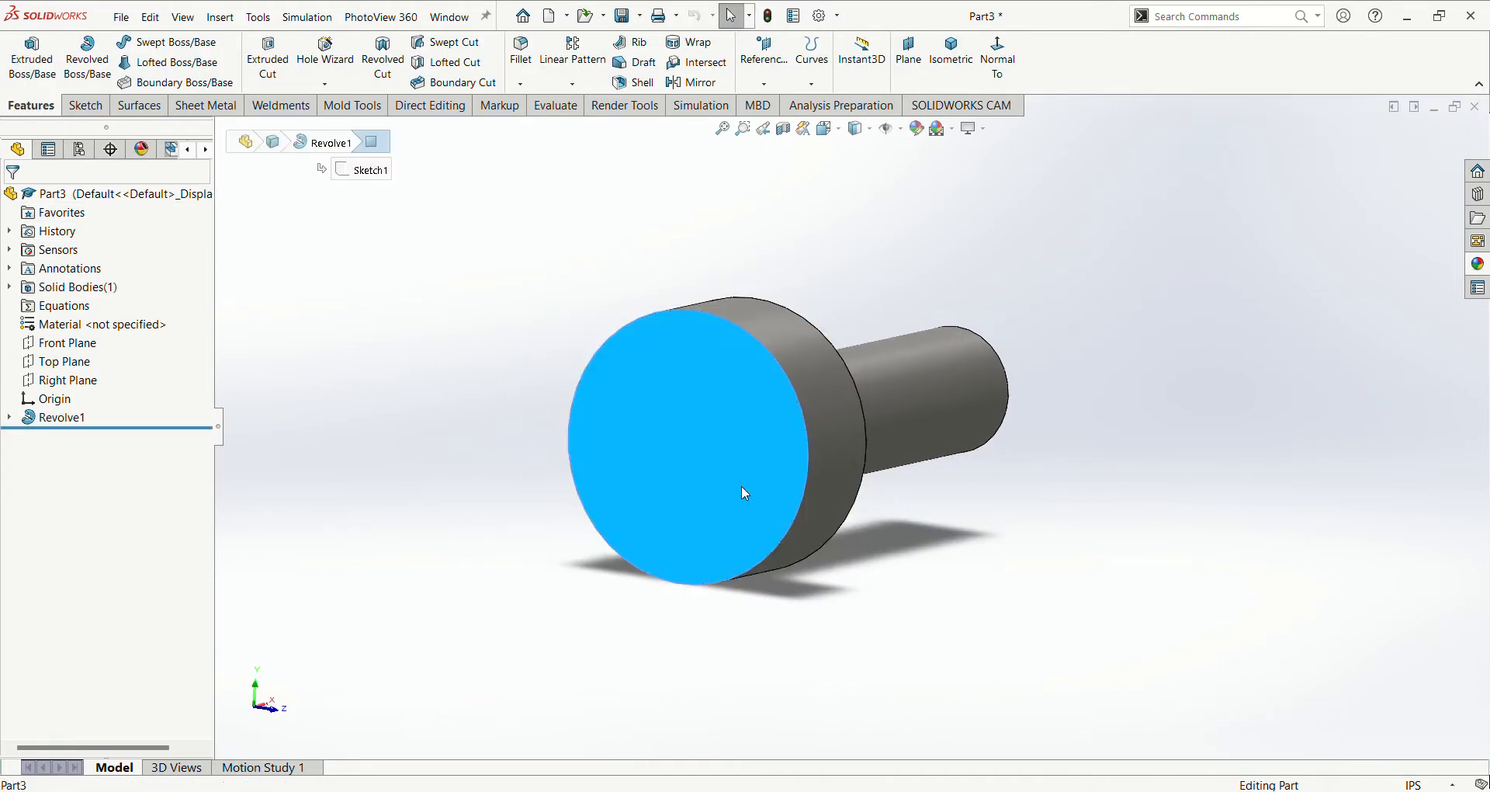
click(804, 441)
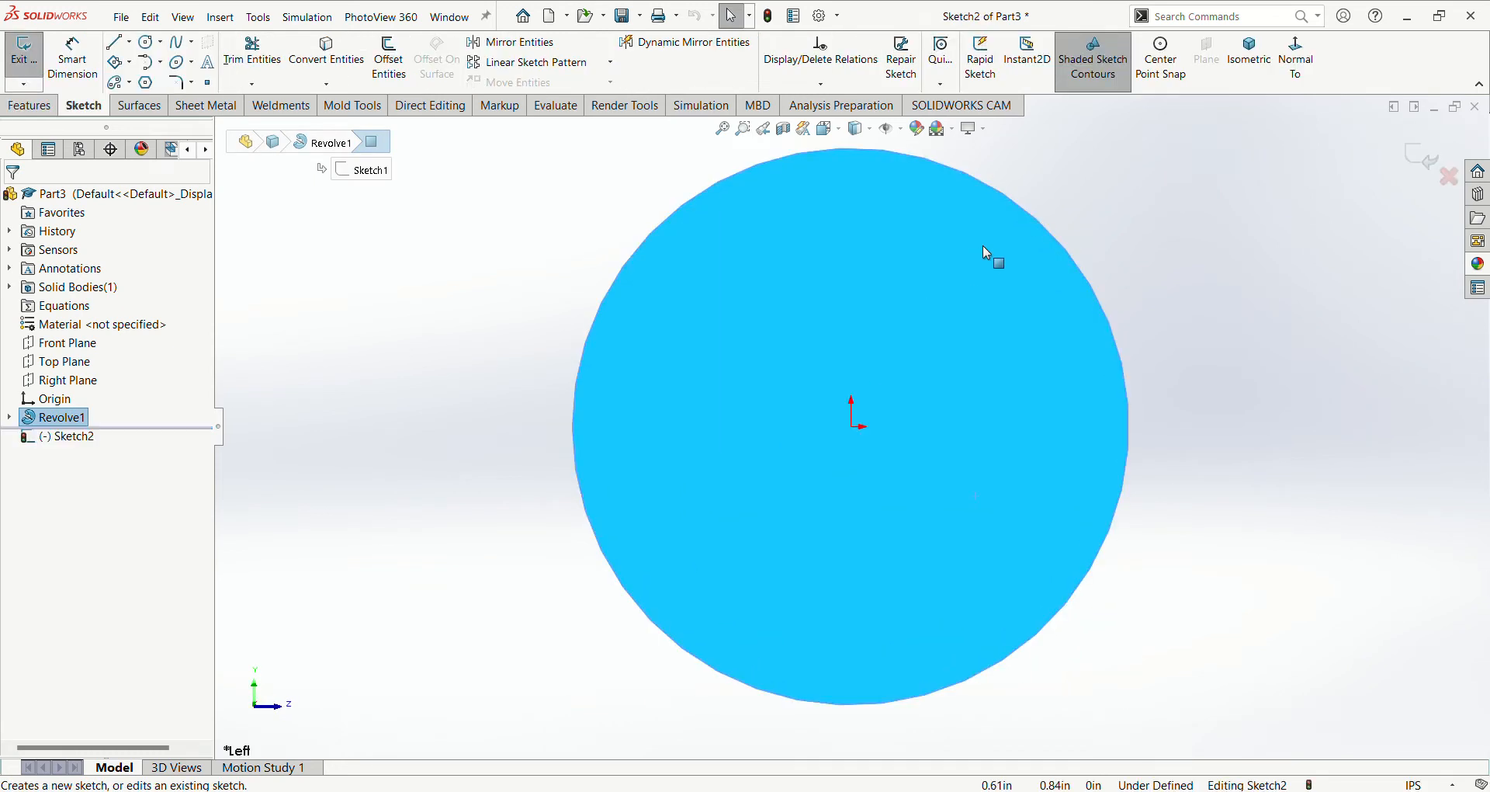
click(1027, 210)
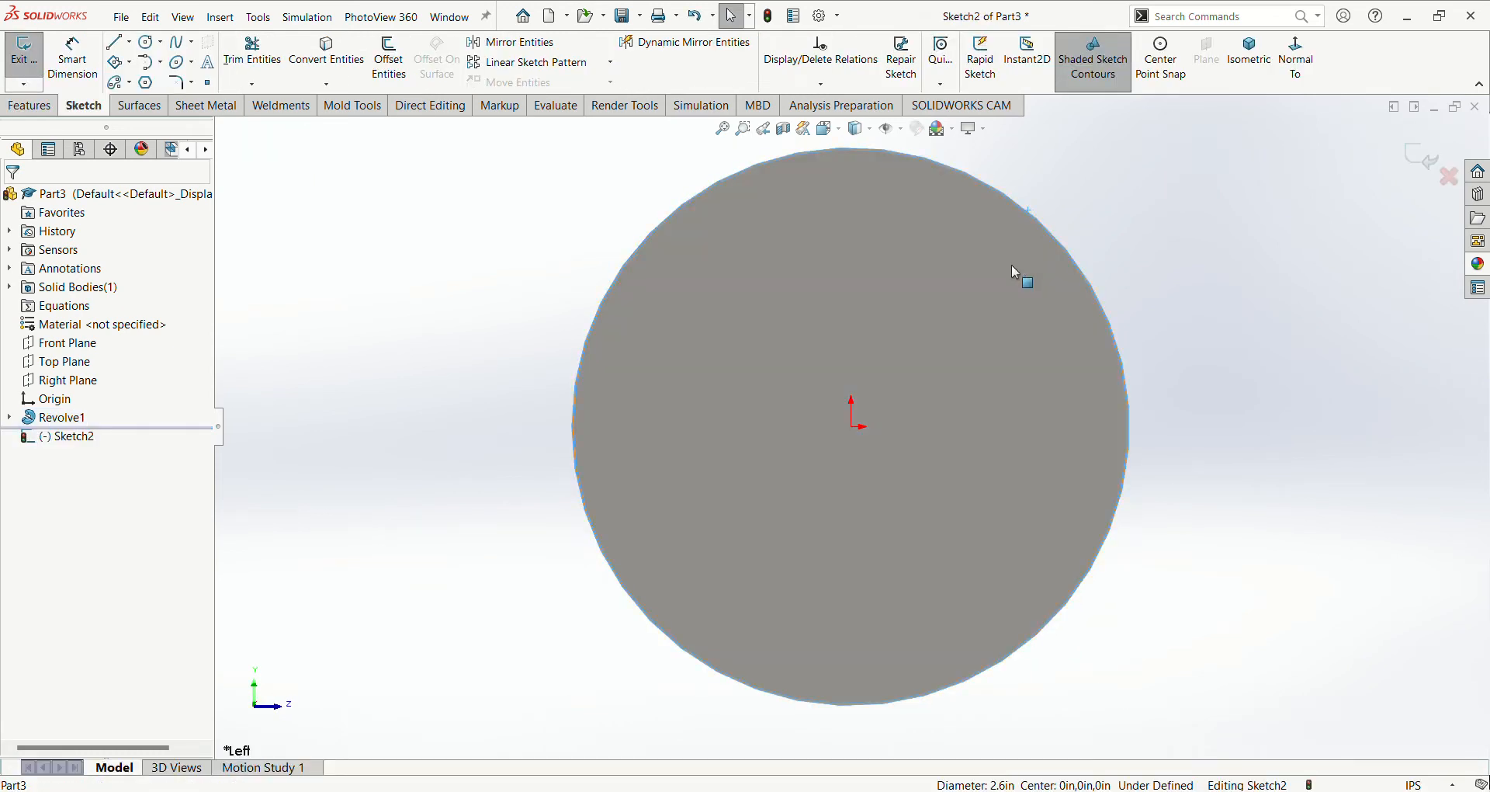
click(326, 54)
Step: Create a helix from the converted circle with 1.10 in height, 0.25 revolutions, reversed direction, 0° start angle, counterclockwise, and 0° taper
middle_drag(981, 232, 948, 269)
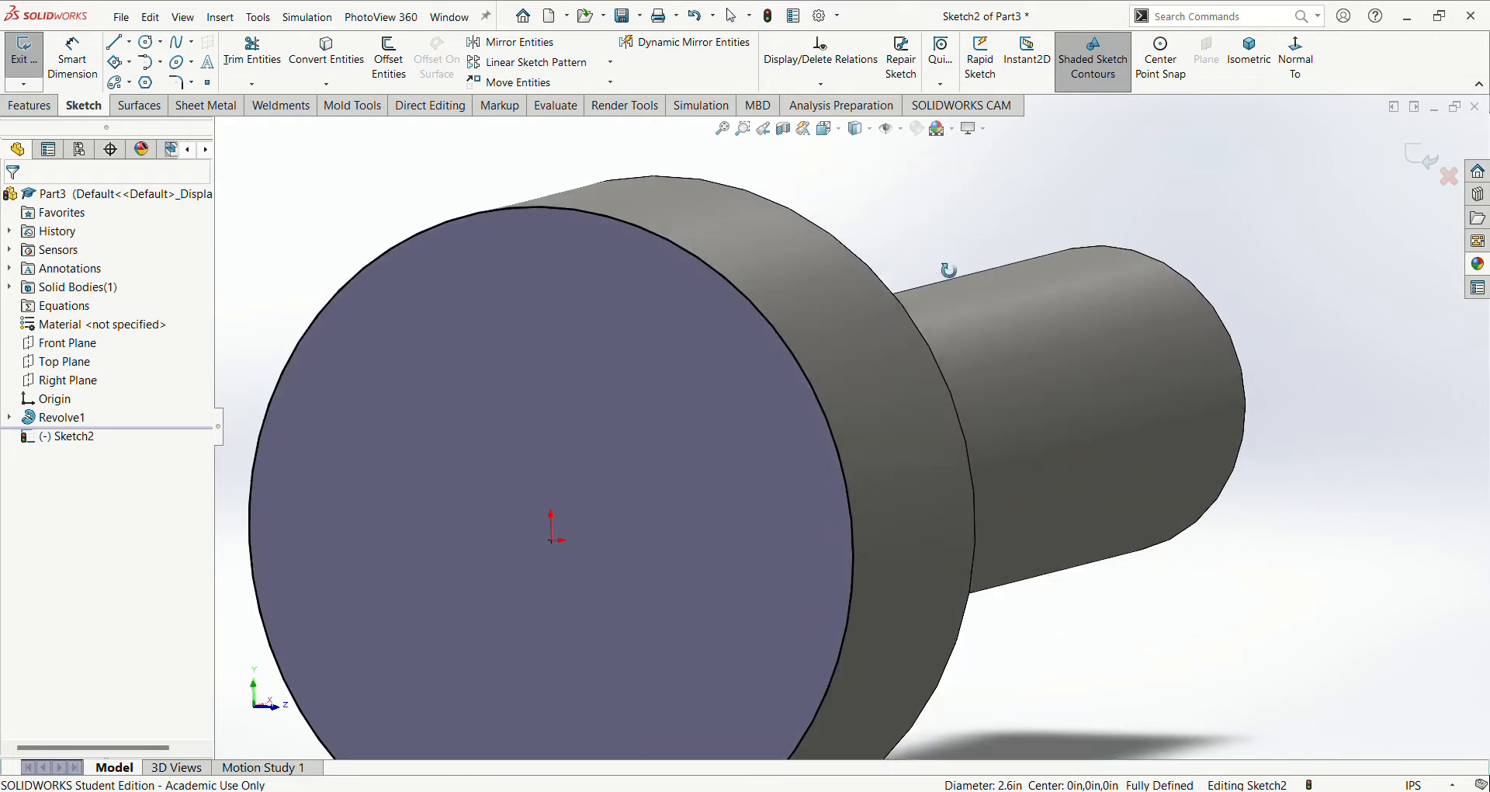
scroll(757, 310, up, 3)
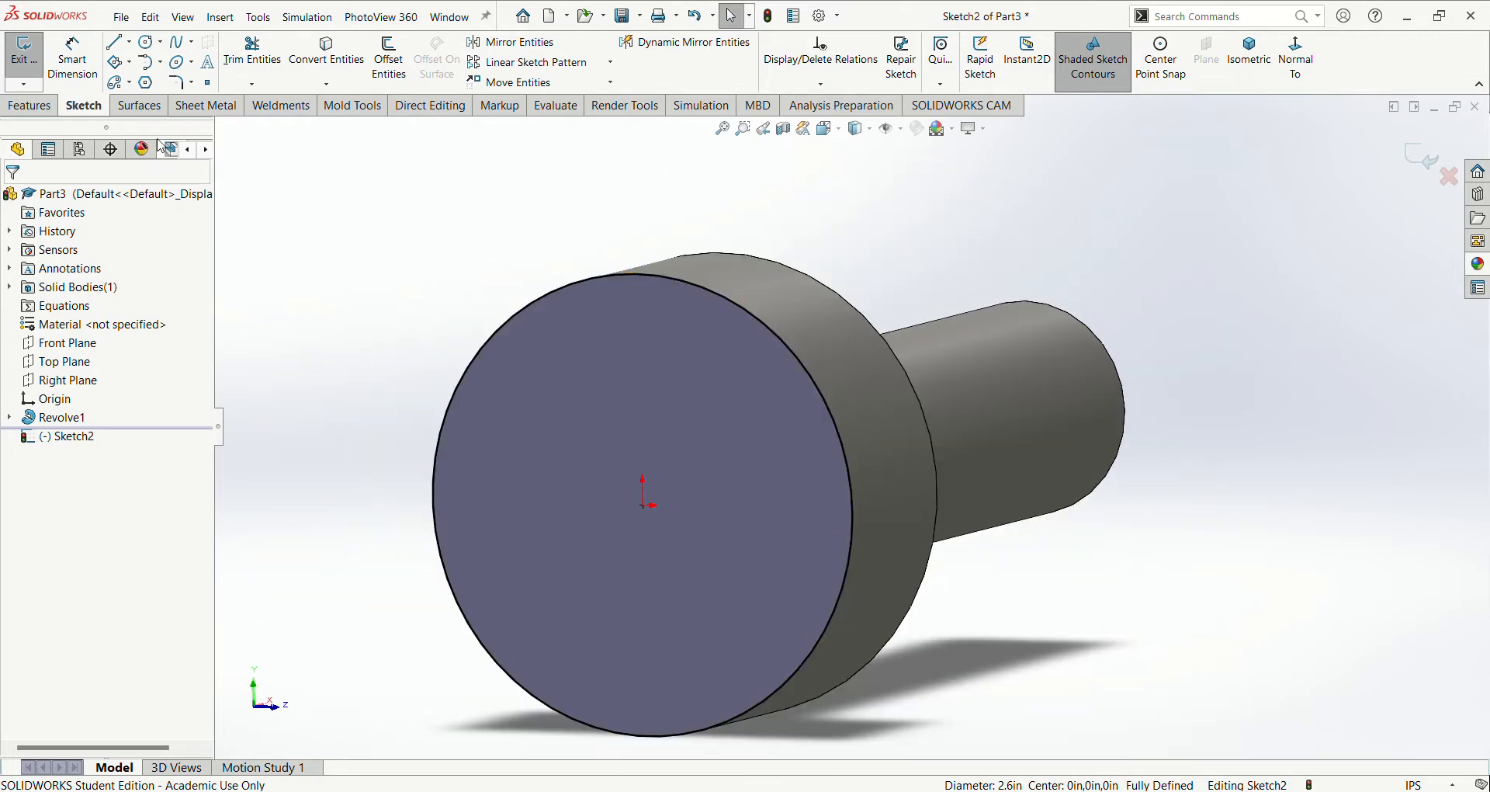
click(52, 105)
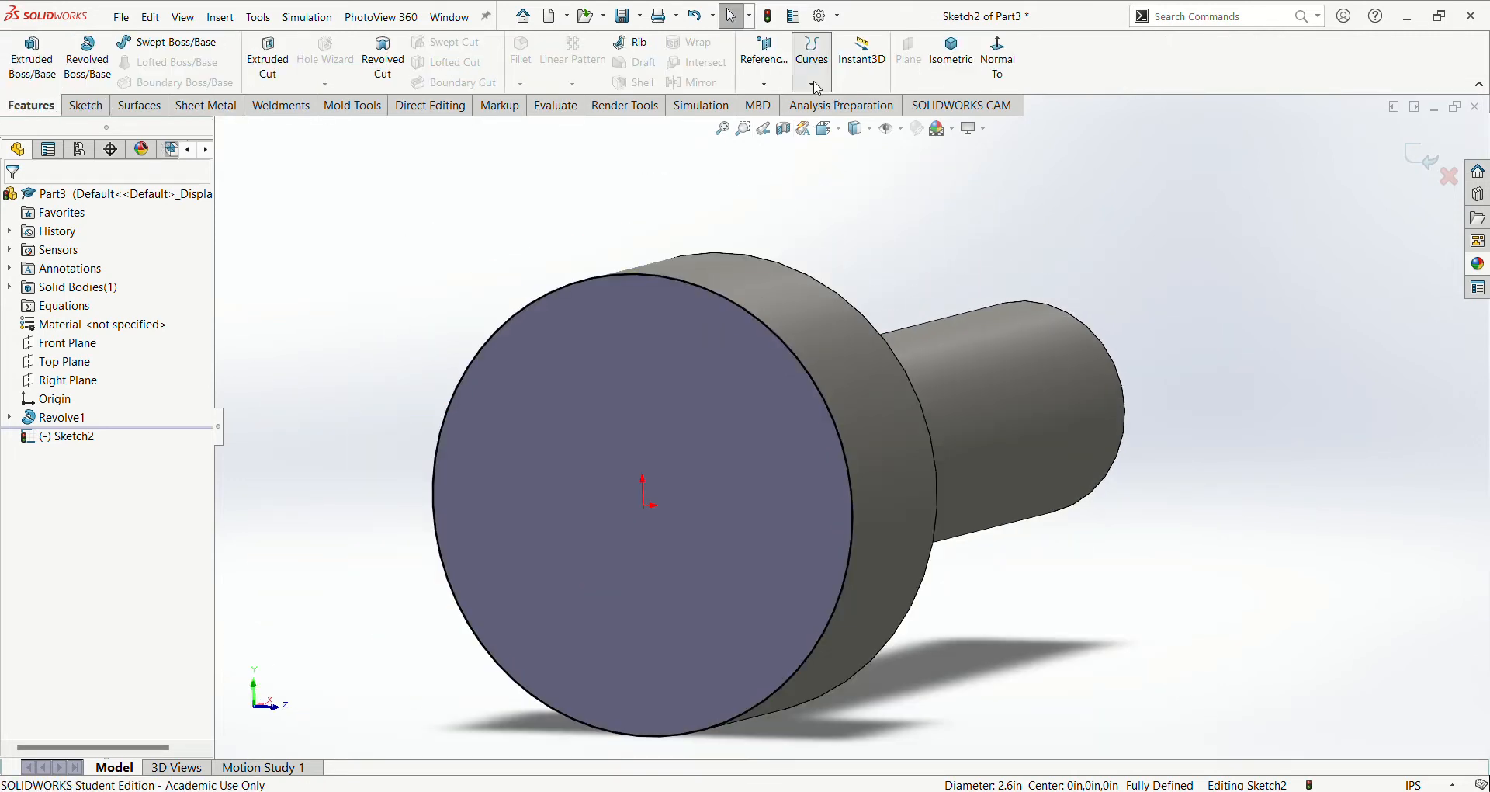
click(842, 134)
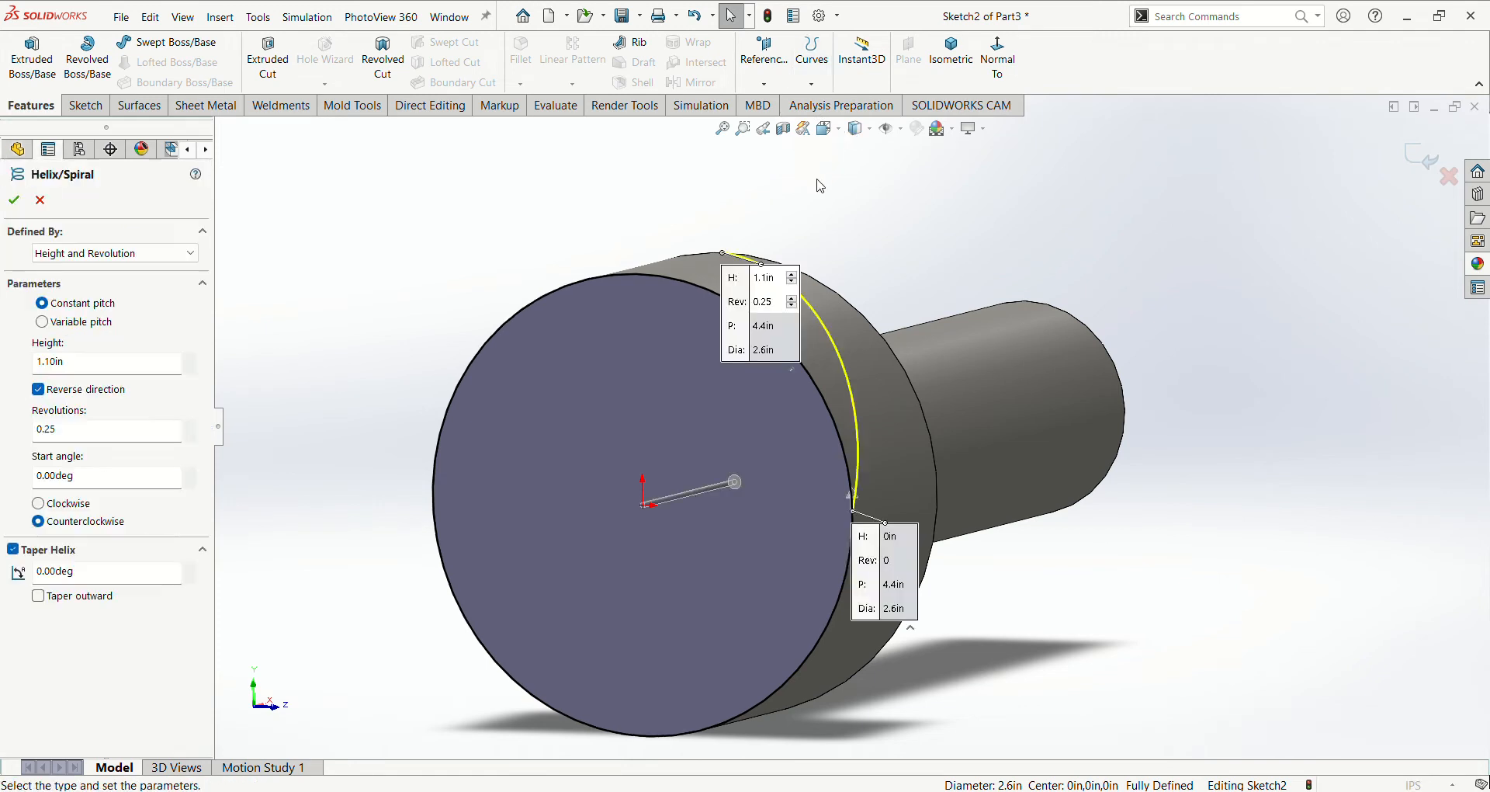
middle_drag(796, 242, 789, 253)
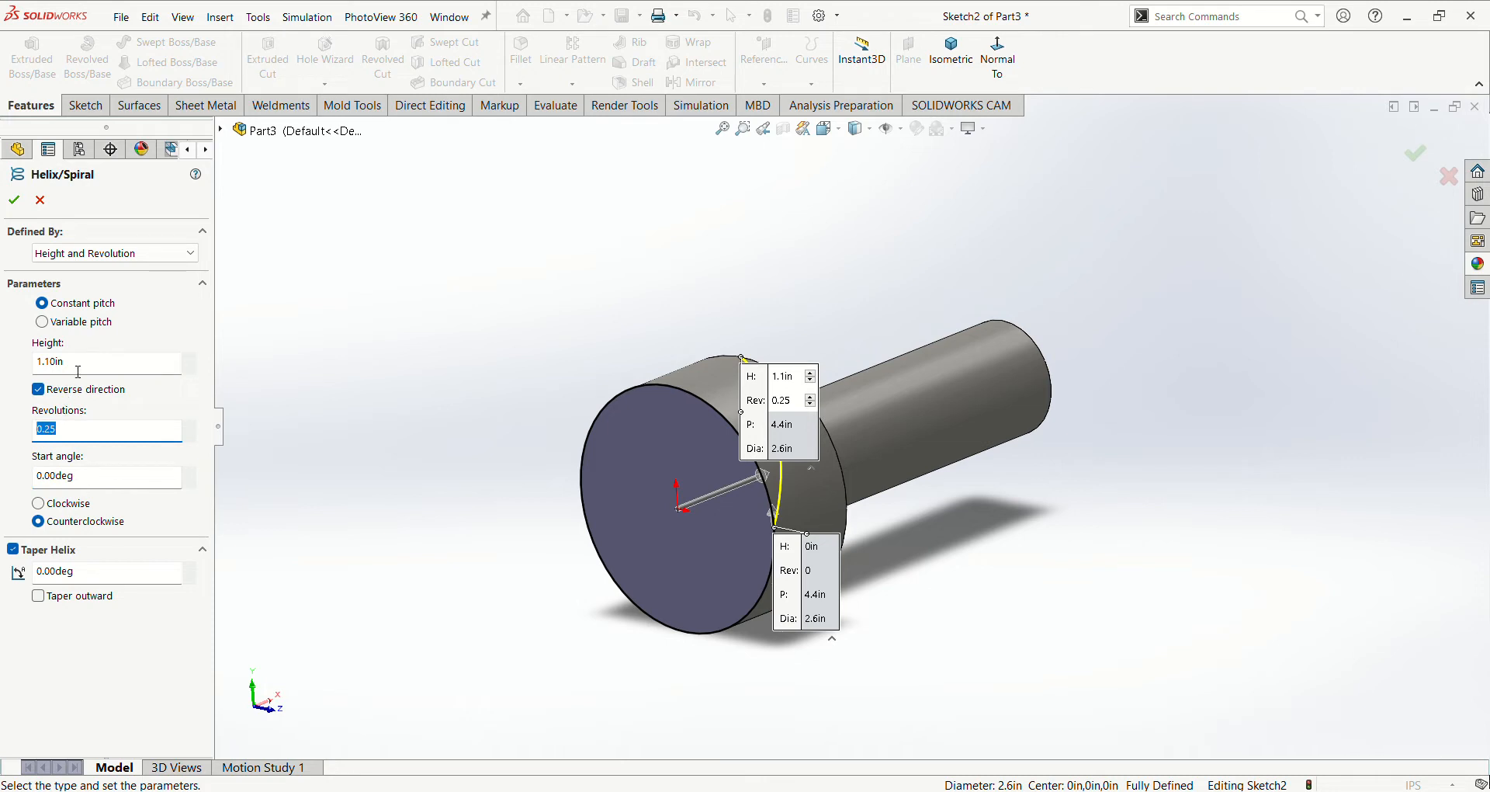
scroll(396, 366, down, 4)
middle_drag(793, 361, 900, 391)
scroll(1006, 396, up, 2)
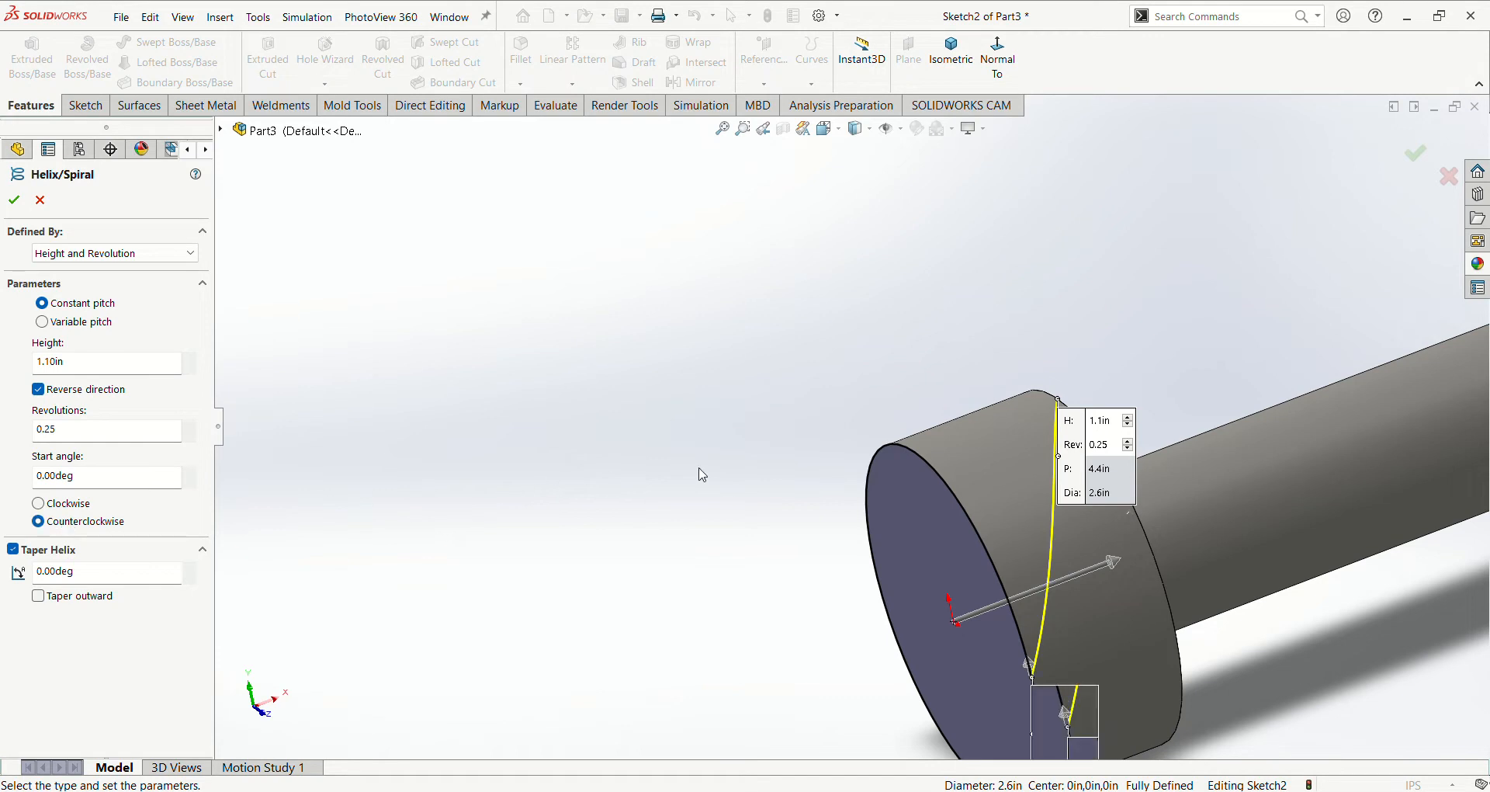
scroll(695, 444, up, 2)
scroll(694, 443, down, 1)
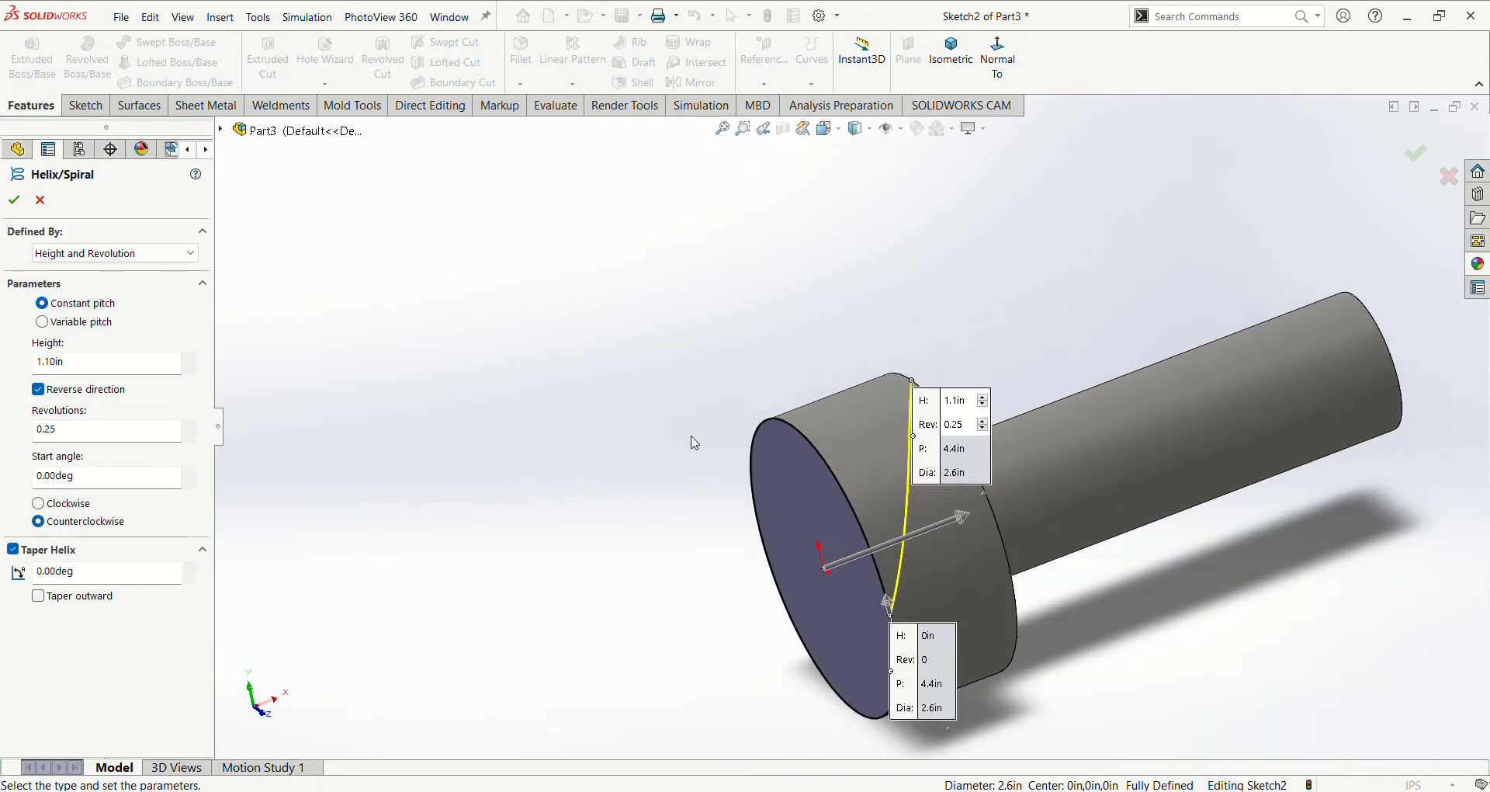
click(14, 199)
Step: On the head's end face, sketch a tilted 3-point center rectangle about 0.22 by 0.38 in, centred near the helix's start on the rim
middle_drag(706, 409, 781, 396)
click(84, 106)
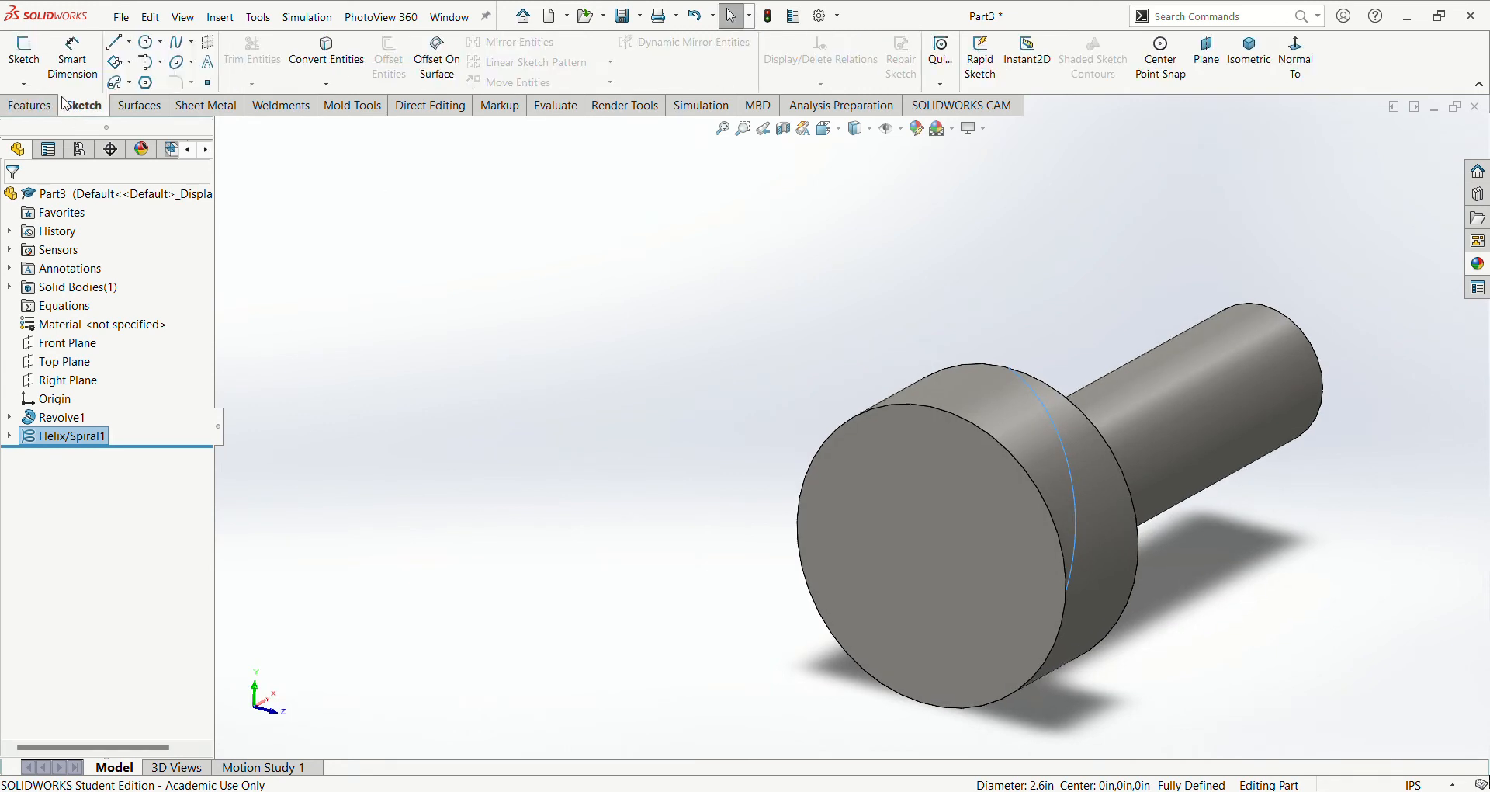
click(25, 52)
click(965, 464)
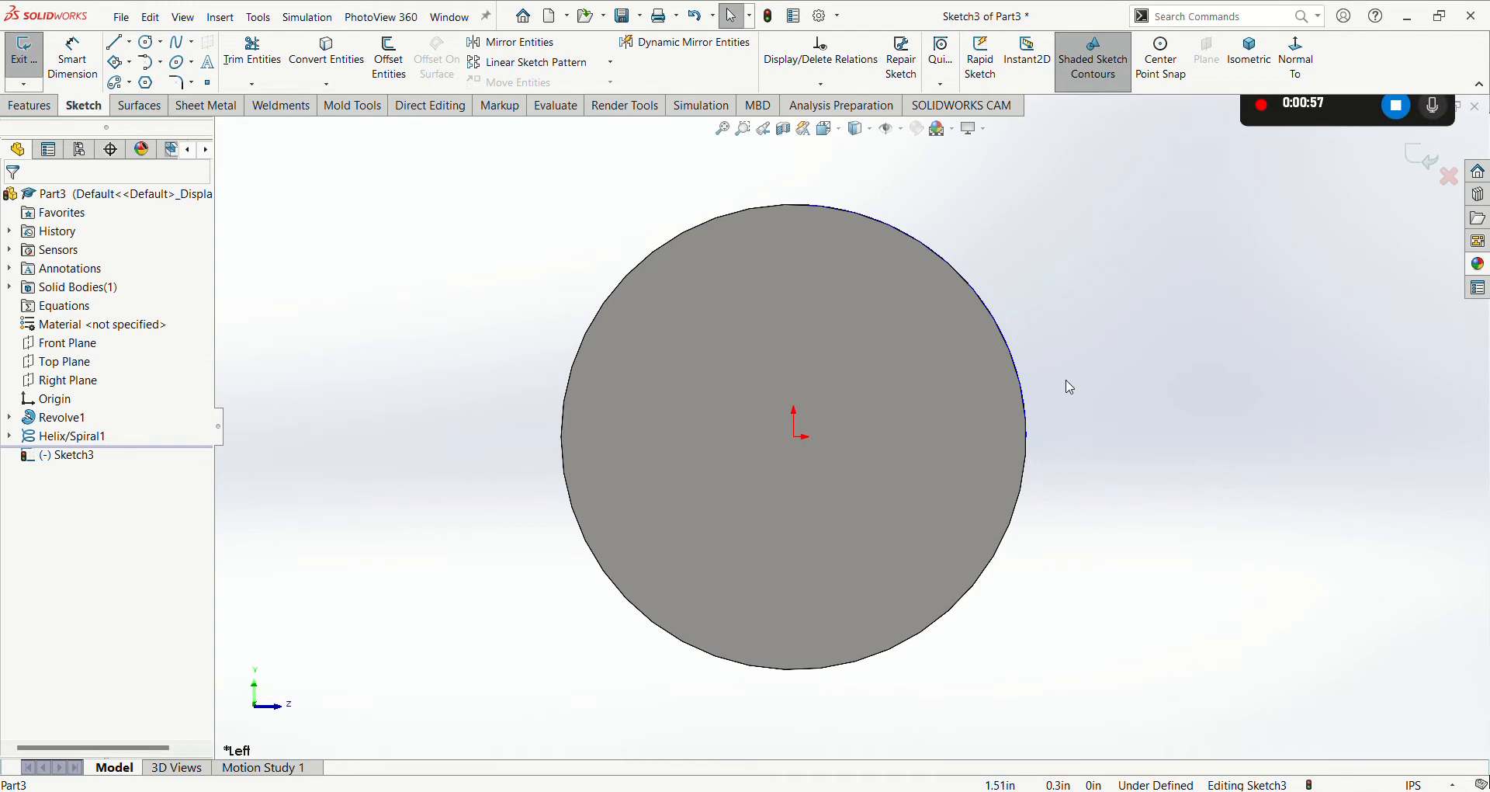
click(117, 62)
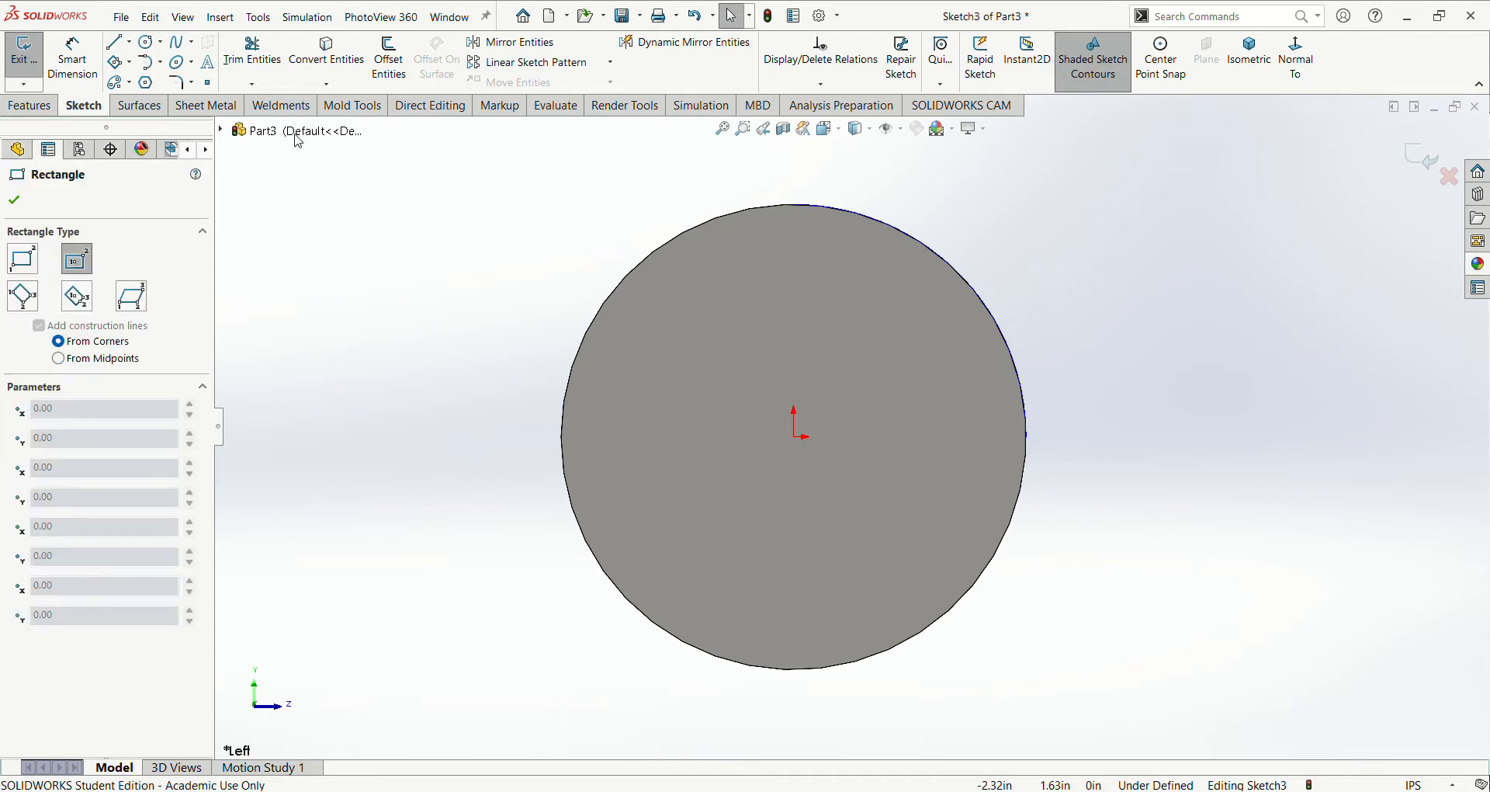
click(77, 295)
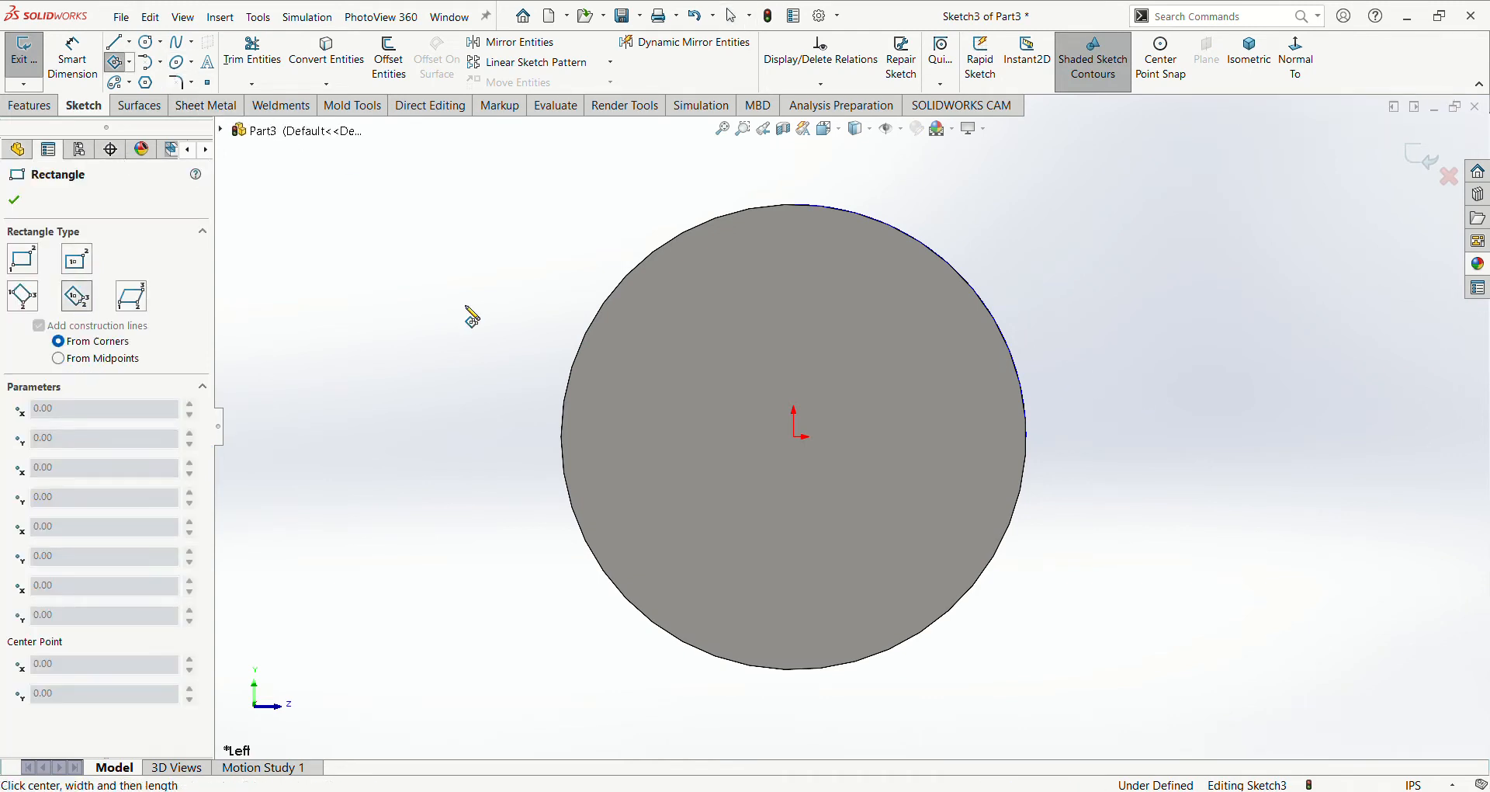
click(1027, 437)
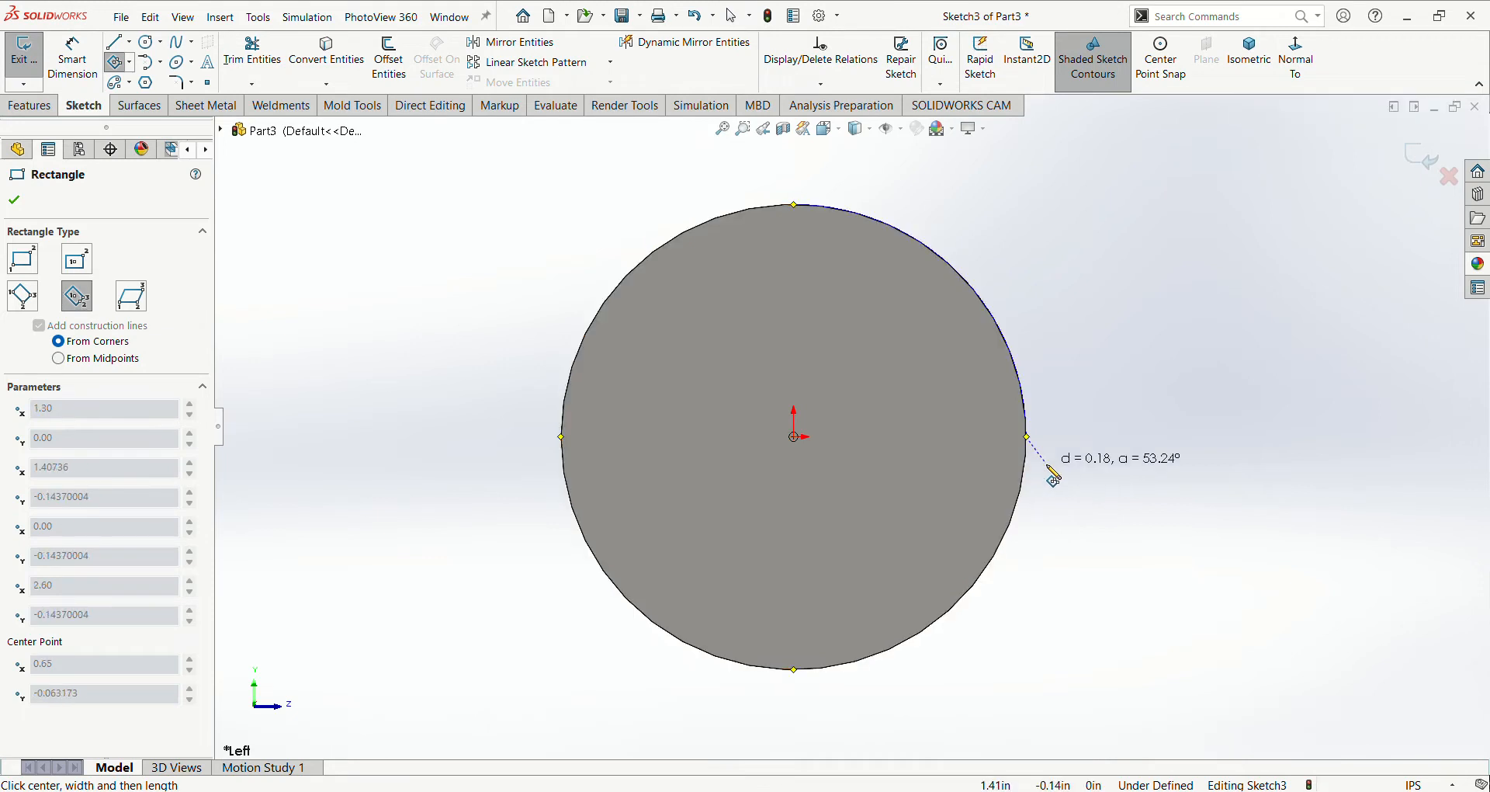
click(1046, 464)
click(1089, 411)
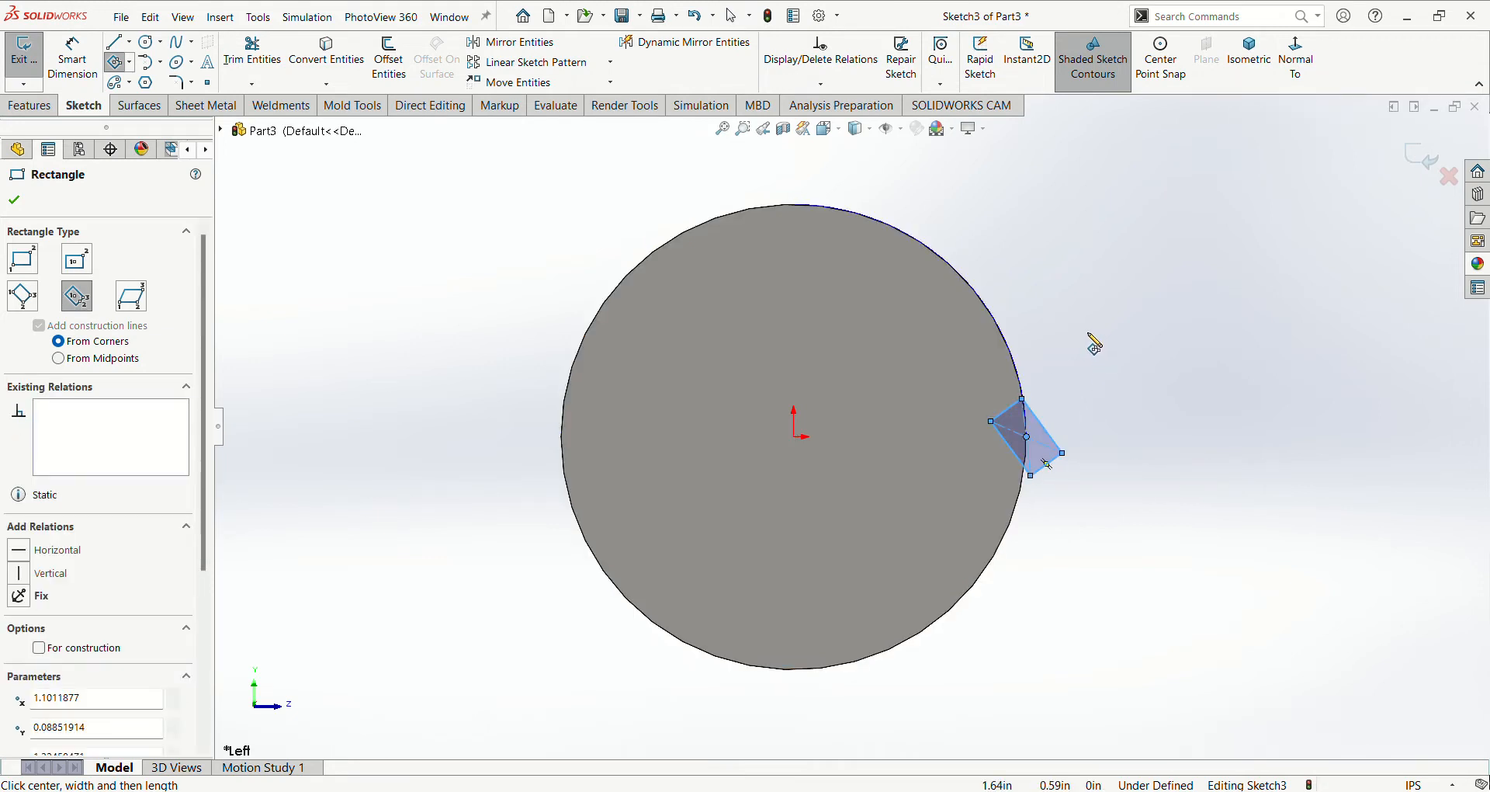
key(Escape)
Step: Dimension the rectangle's short outer side to 0.15 in
scroll(1061, 404, down, 3)
key(d)
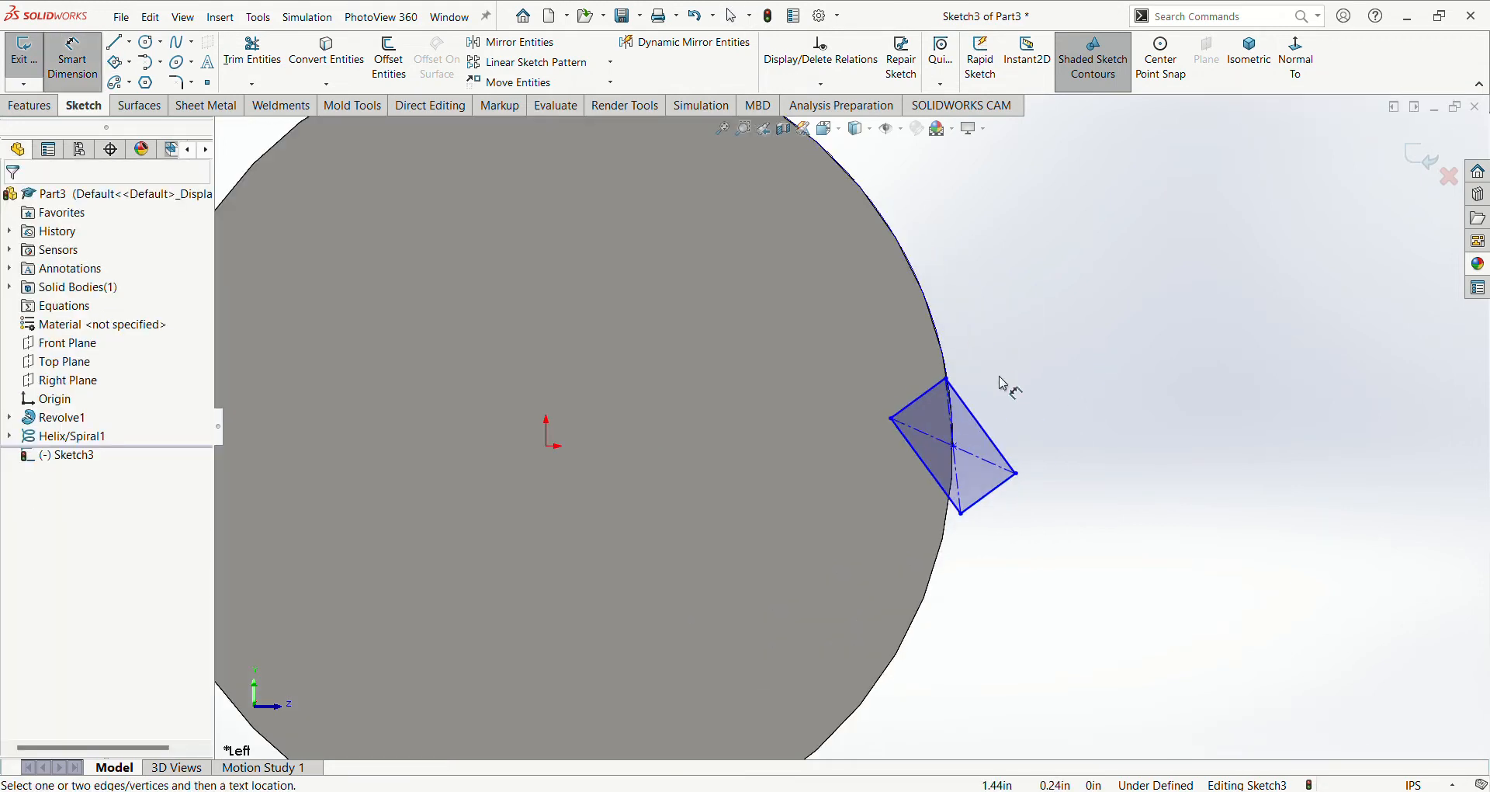
click(1003, 495)
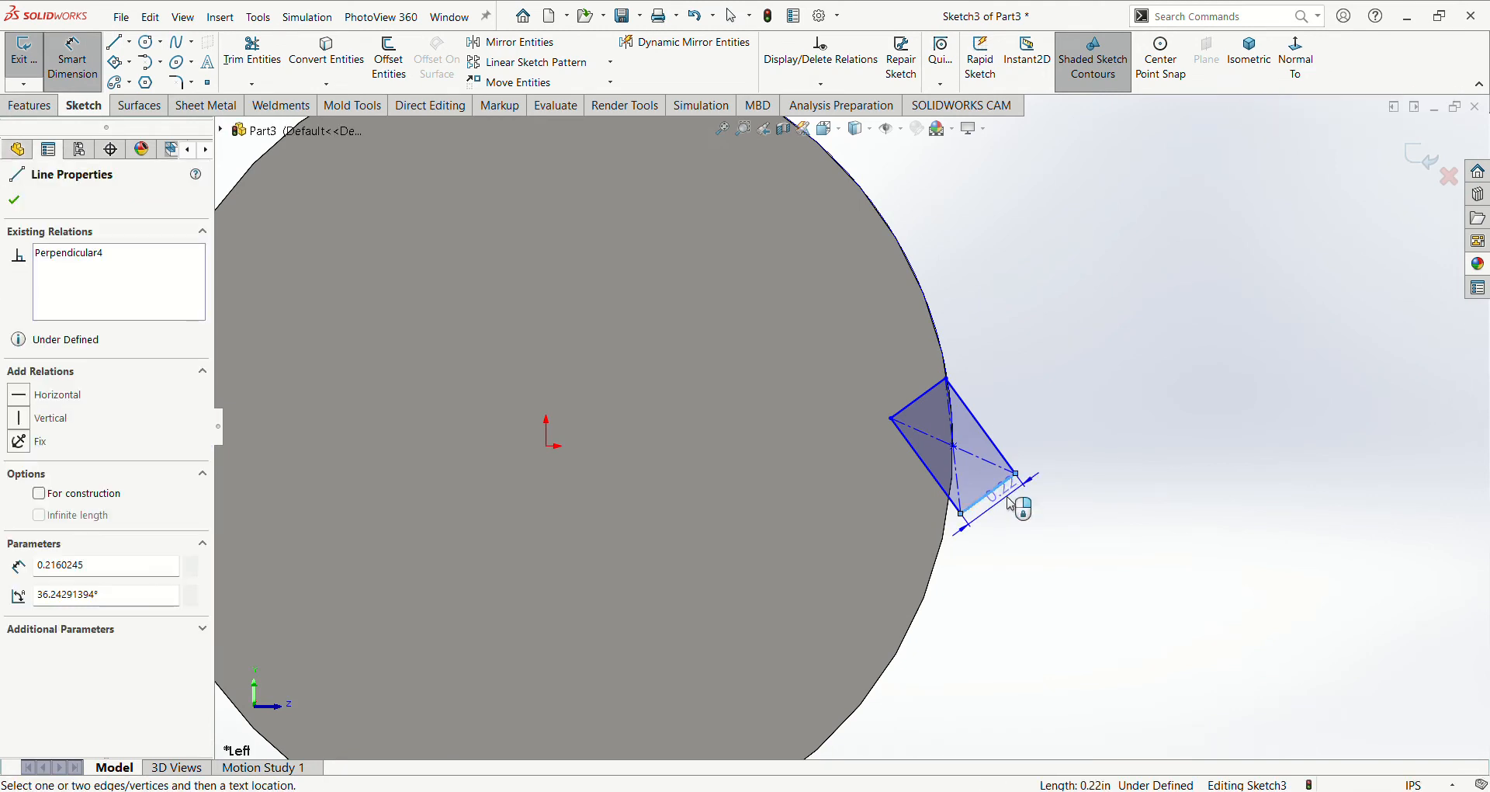
click(1013, 496)
text(0.15)
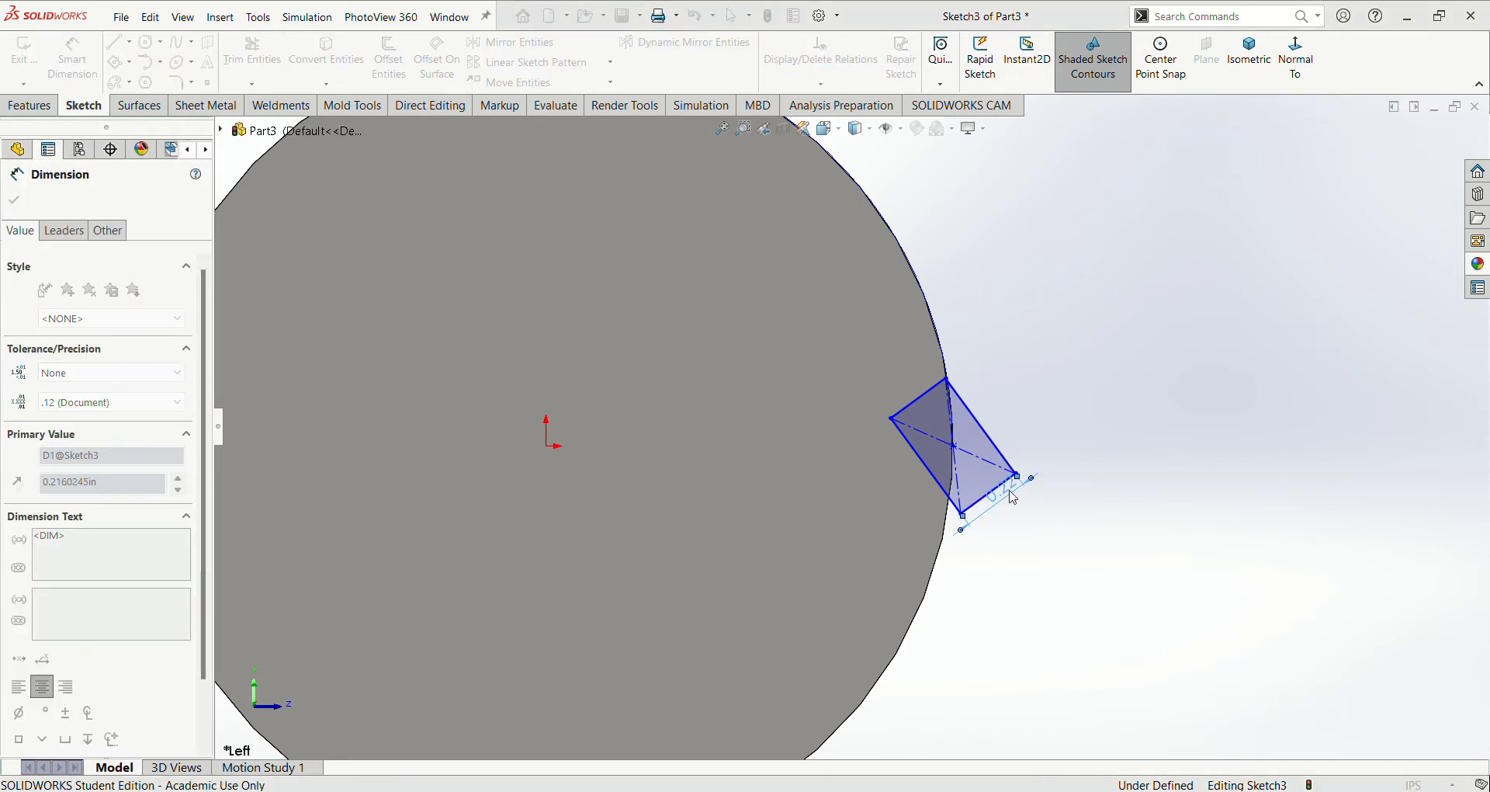
key(Return)
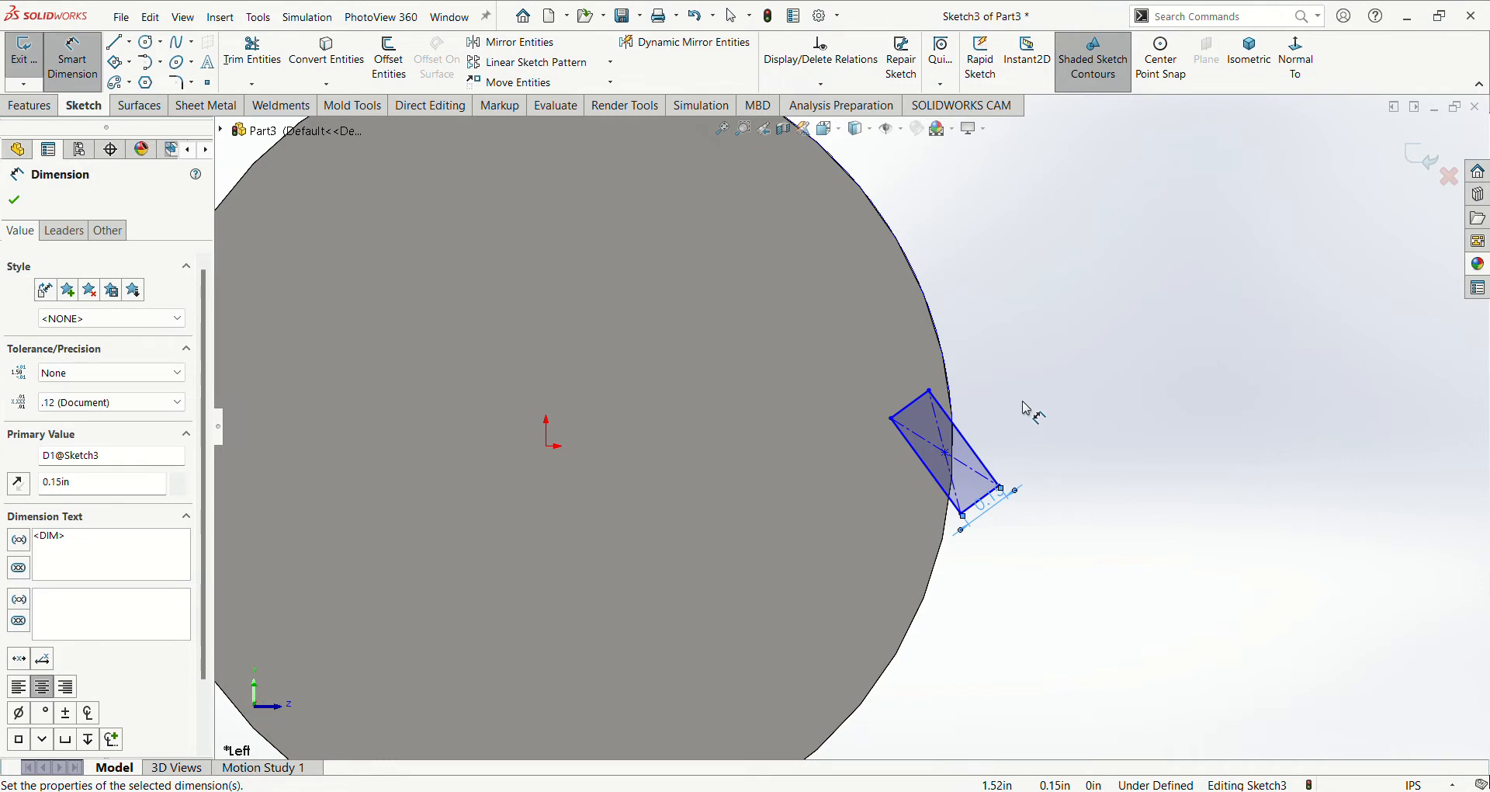
key(Escape)
click(970, 446)
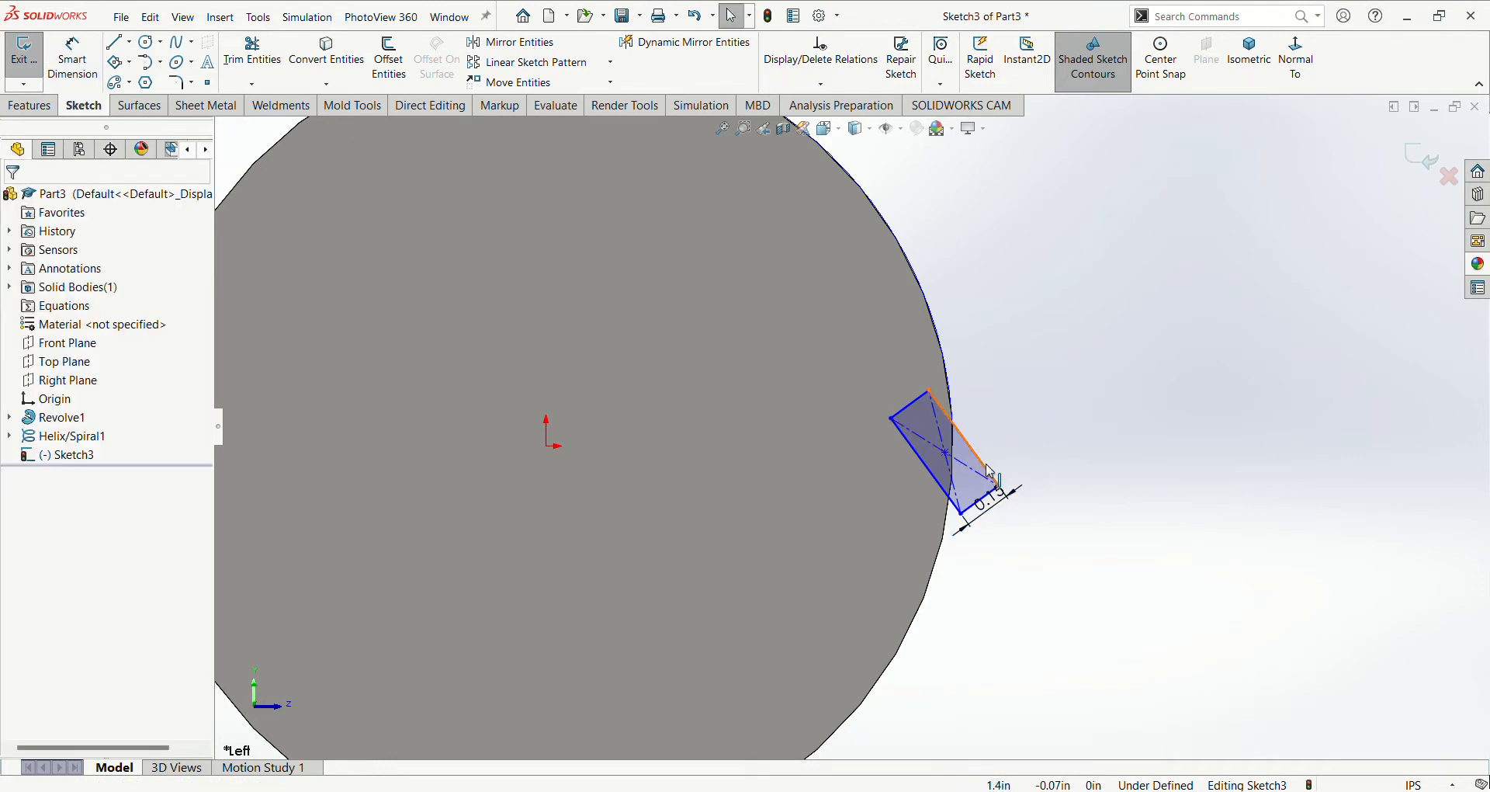
click(984, 509)
scroll(1017, 411, down, 3)
key(Escape)
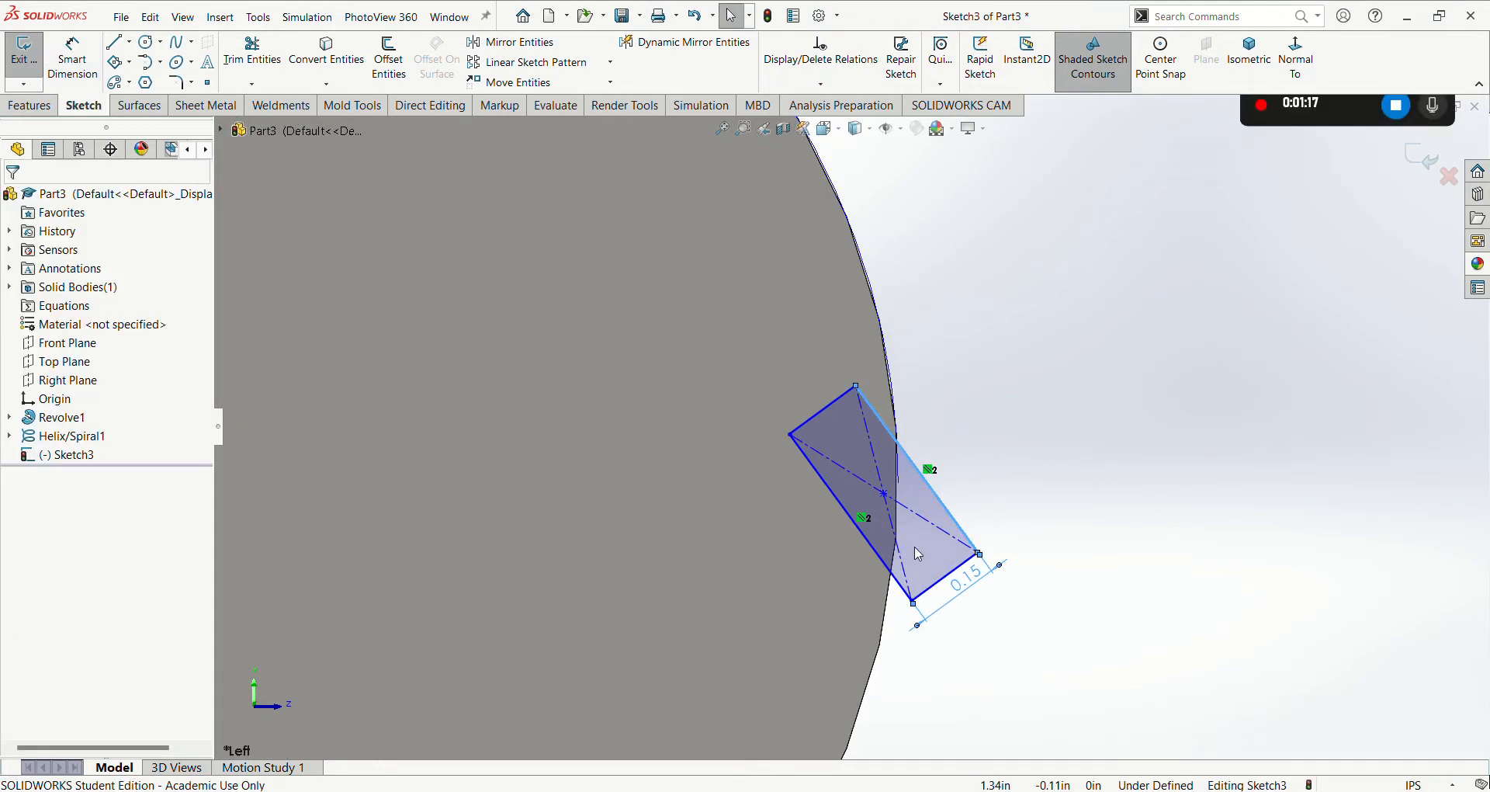
click(960, 530)
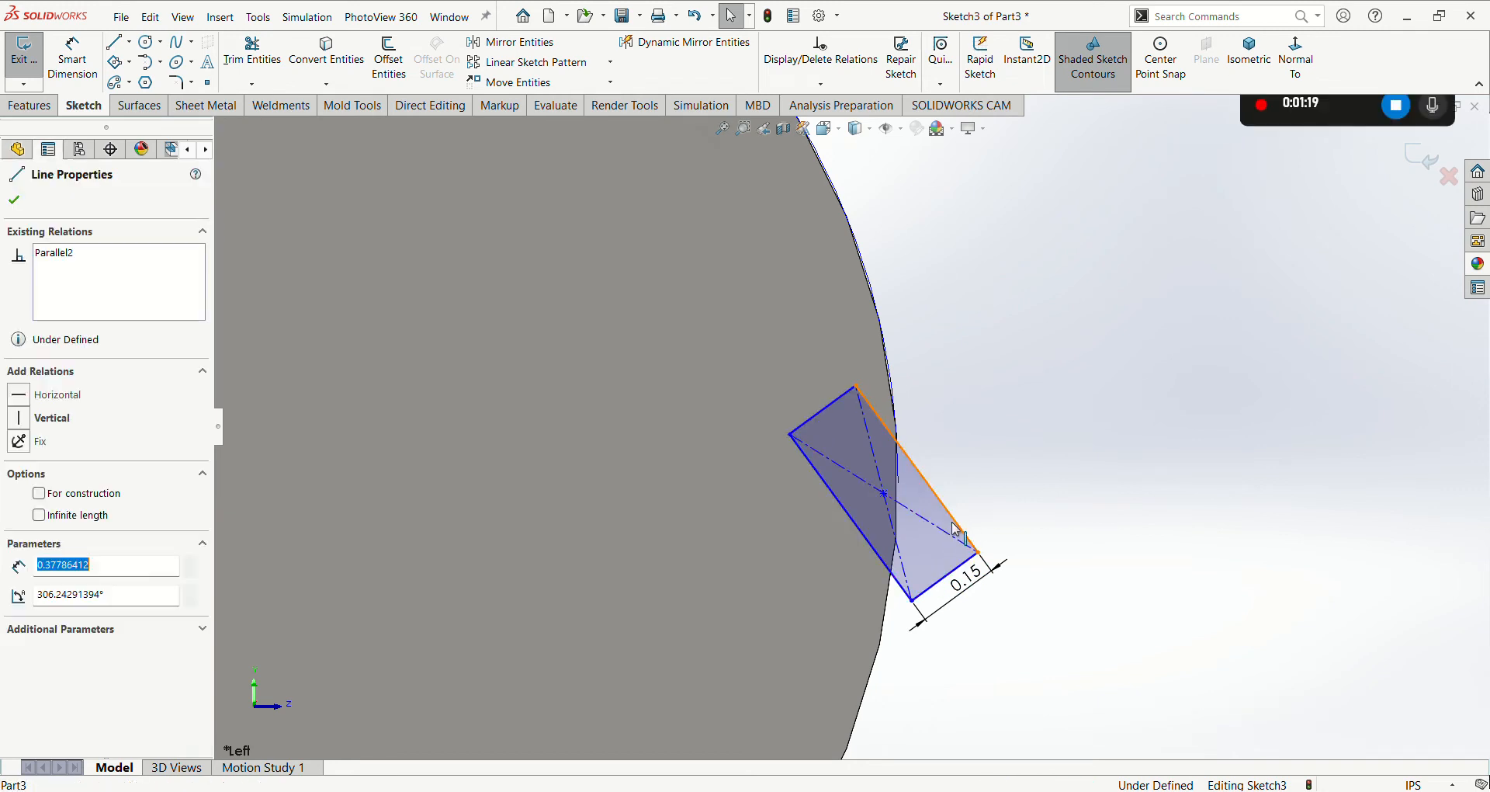
click(938, 588)
key(Escape)
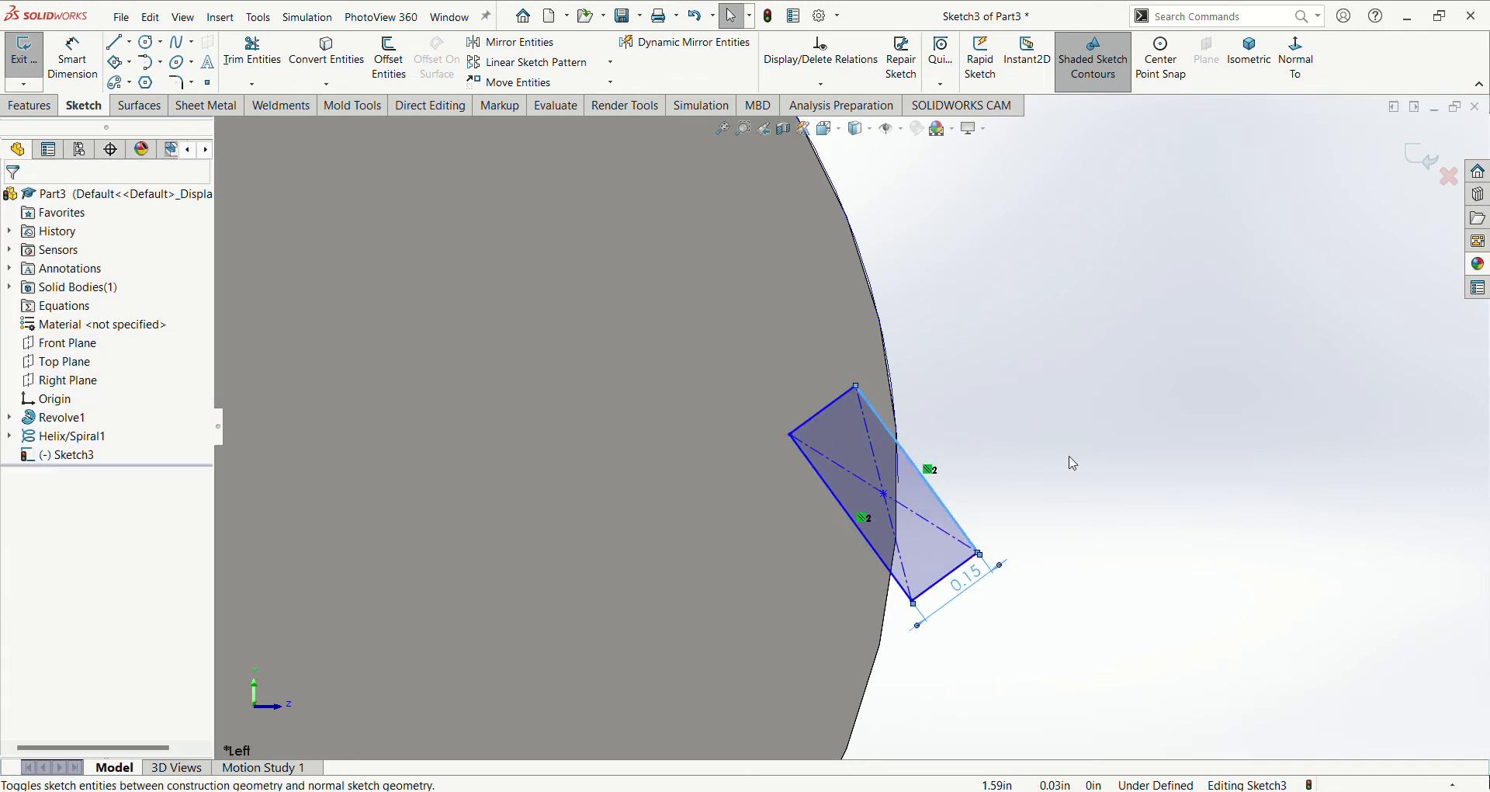
Step: Make two adjacent sides of the rectangle equal in length so that it forms a square
click(941, 590)
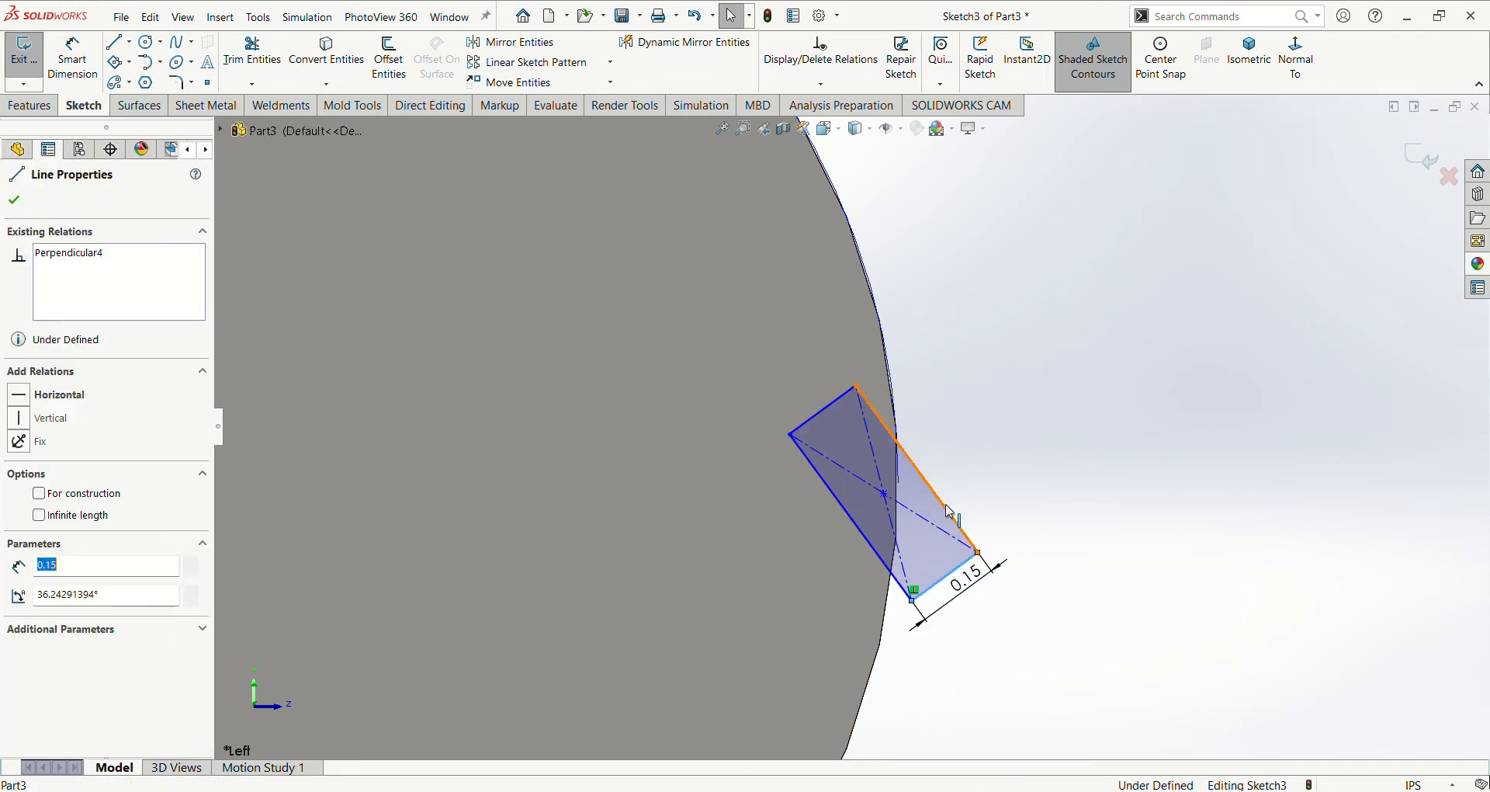
ctrl+click(947, 508)
click(1105, 448)
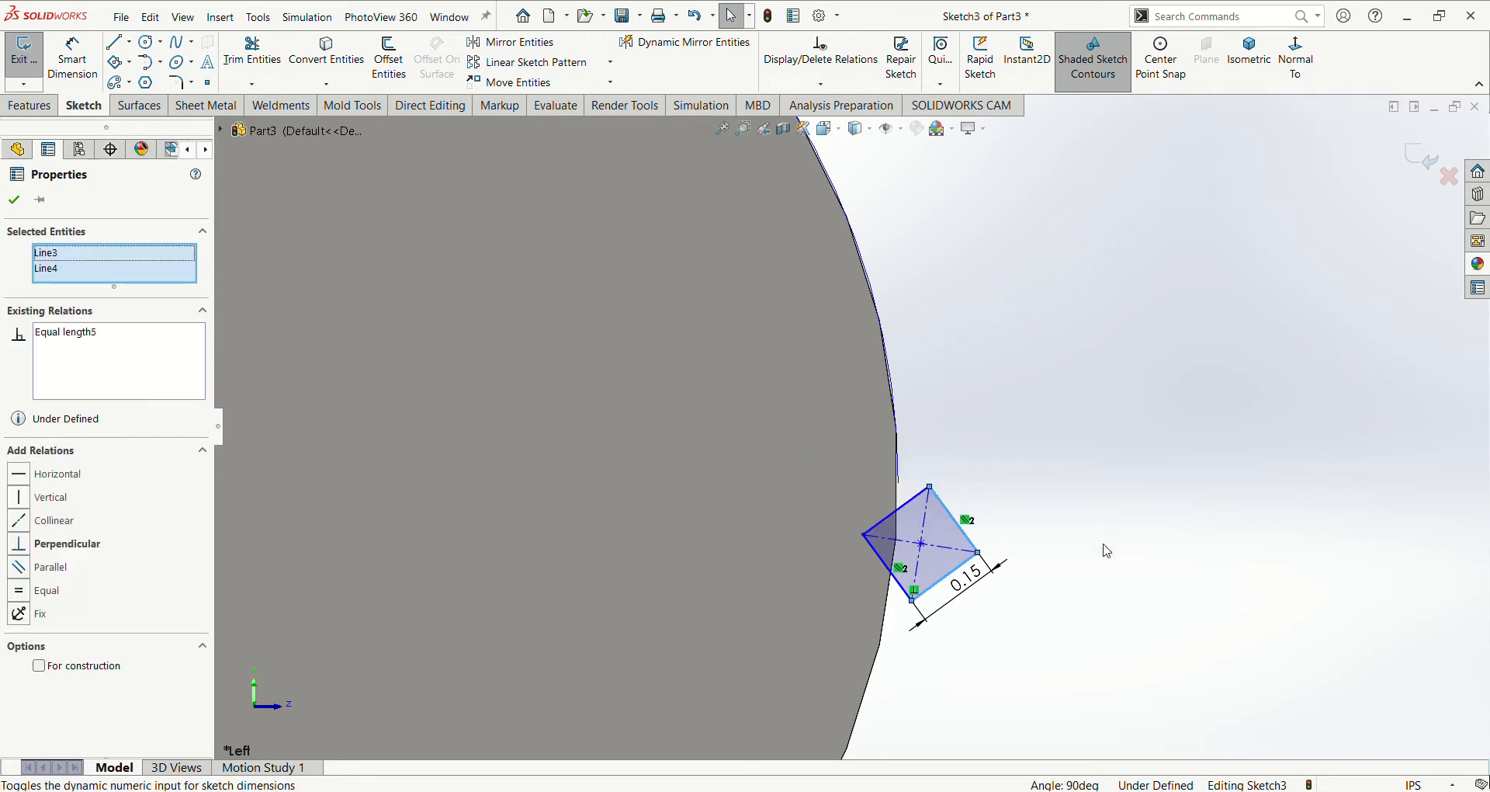
click(1104, 549)
Step: Add a horizontal relation between the square's centre point and the origin
click(922, 546)
scroll(922, 546, up, 3)
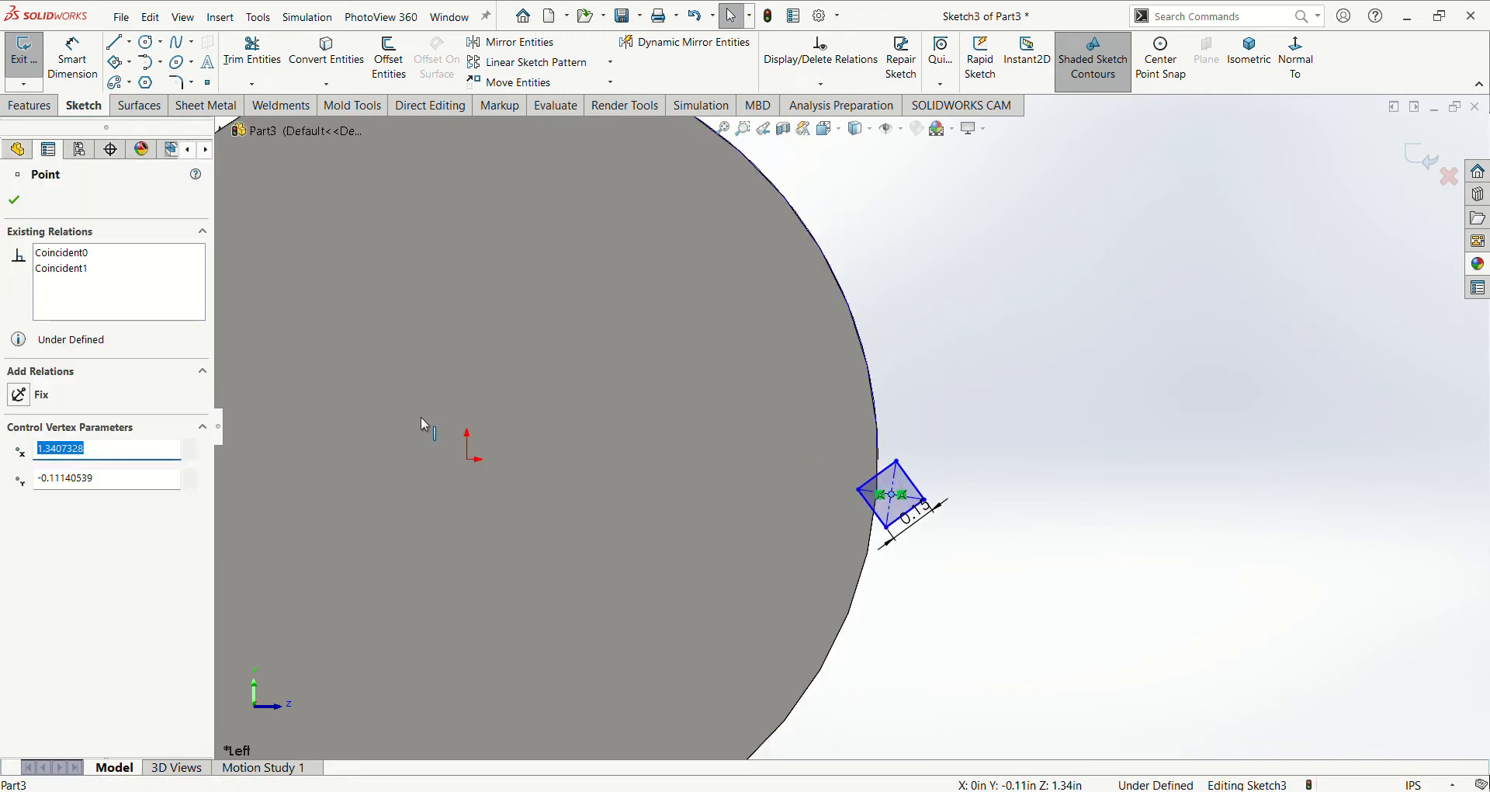
ctrl+click(467, 459)
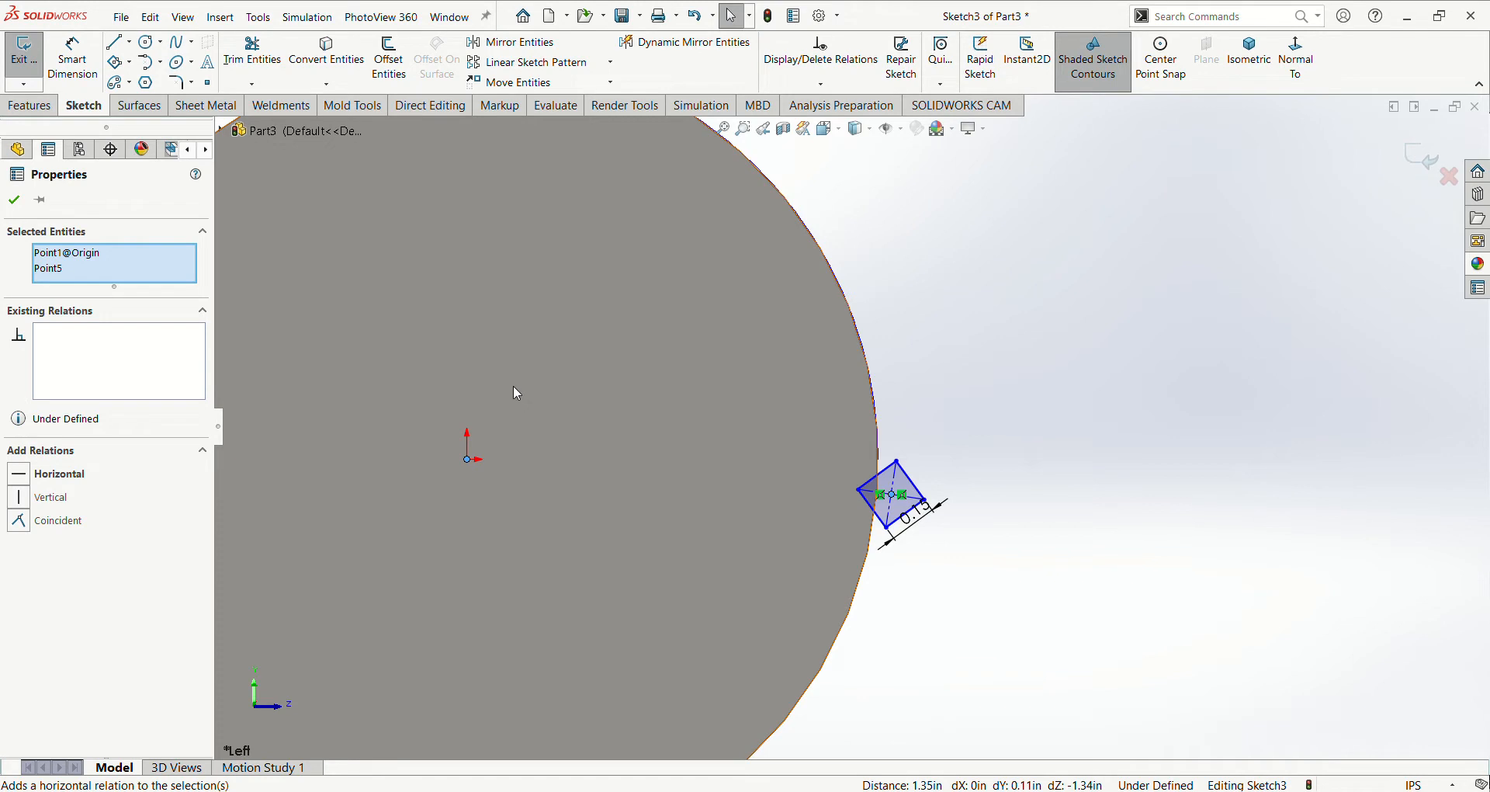
Step: Add a horizontal relation between the square's inner and outer opposite corners so that it stands as a diamond
scroll(811, 476, down, 3)
click(1042, 466)
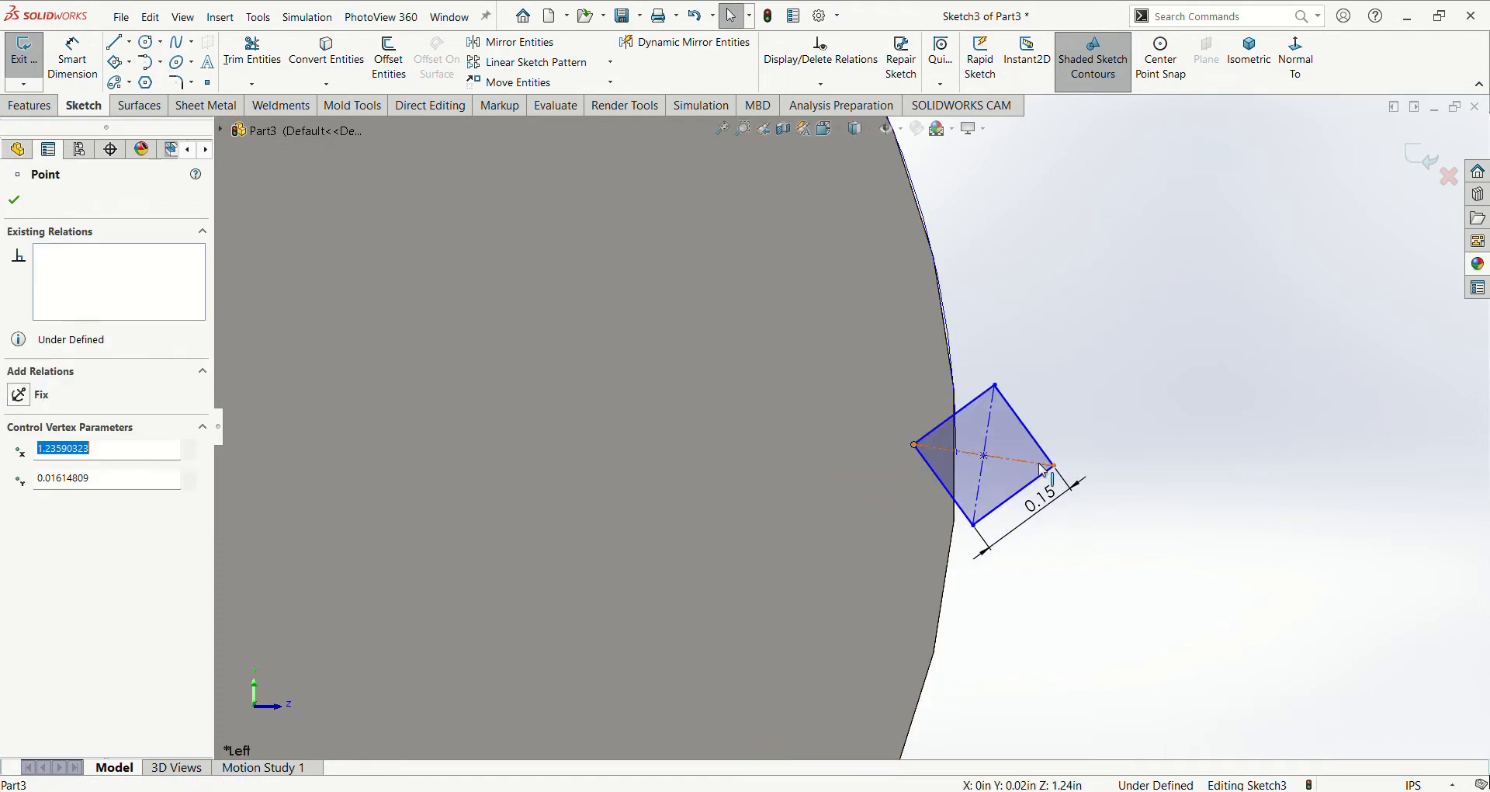
ctrl+click(1054, 469)
click(1101, 401)
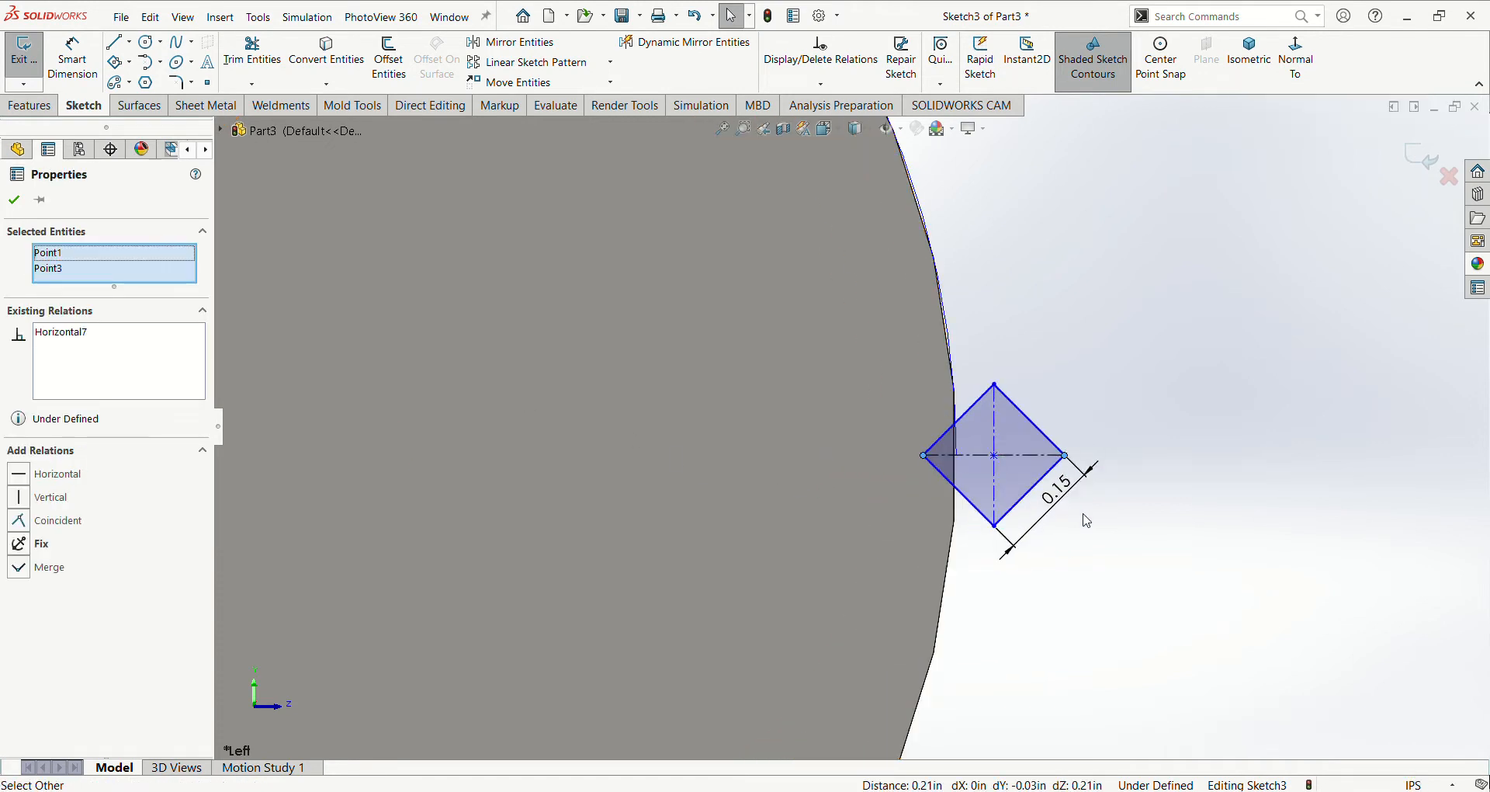
click(1084, 517)
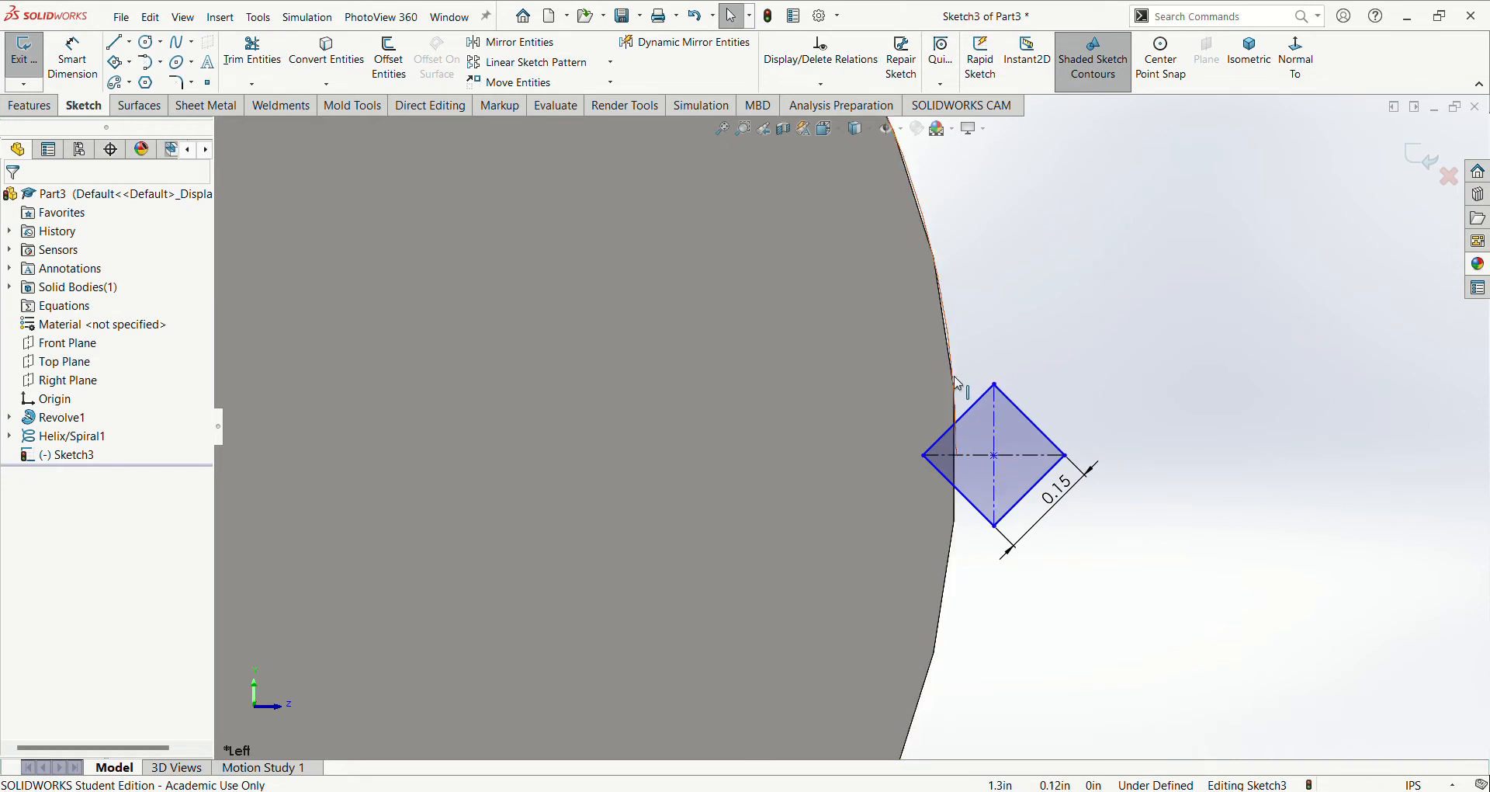
click(945, 334)
scroll(984, 338, up, 3)
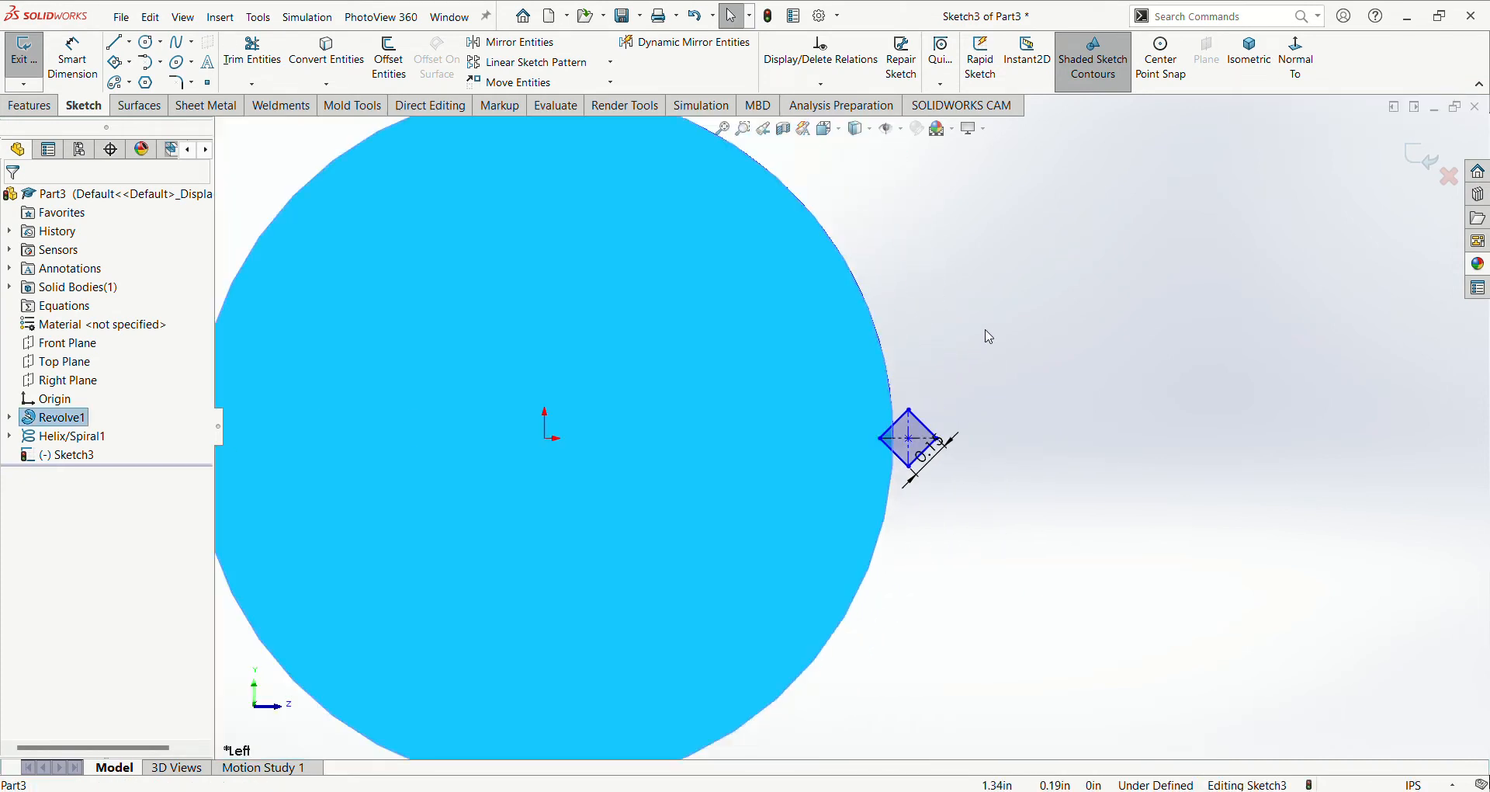
Step: Make the square's centre point coincident with the circular edge of the head's end face and exit the sketch
click(988, 337)
middle_drag(989, 337, 918, 343)
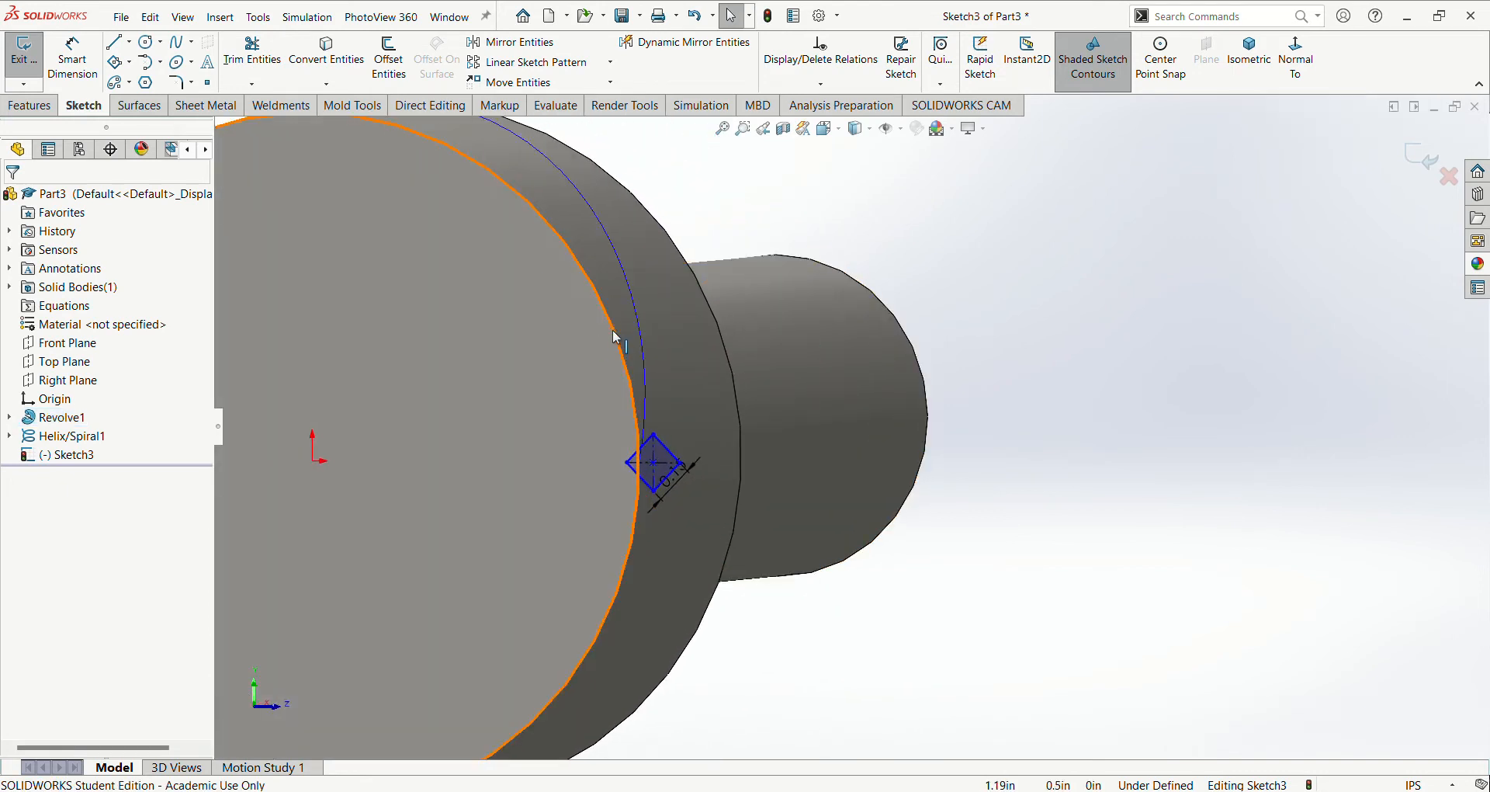
scroll(689, 447, down, 4)
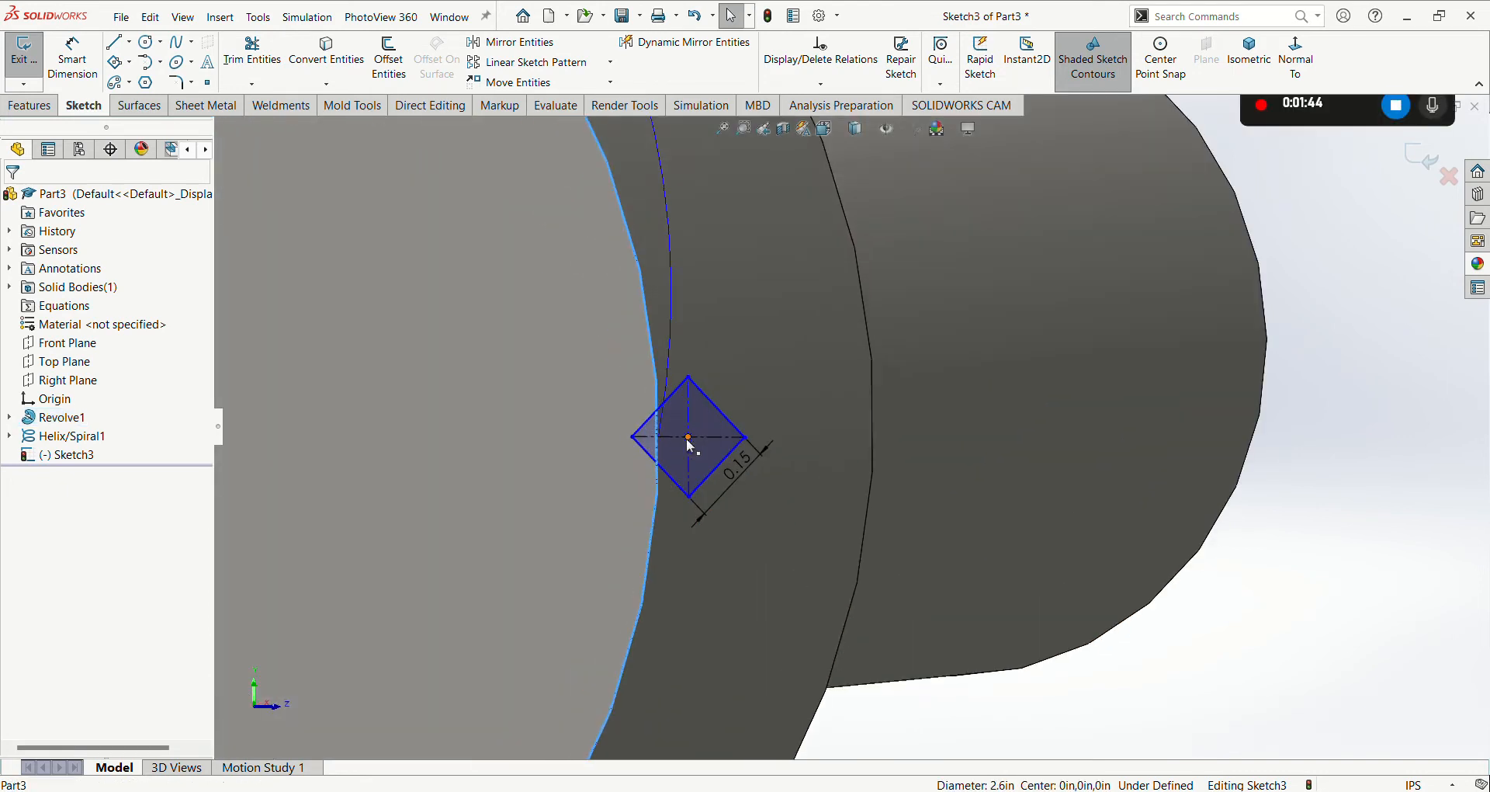
ctrl+click(688, 439)
click(753, 380)
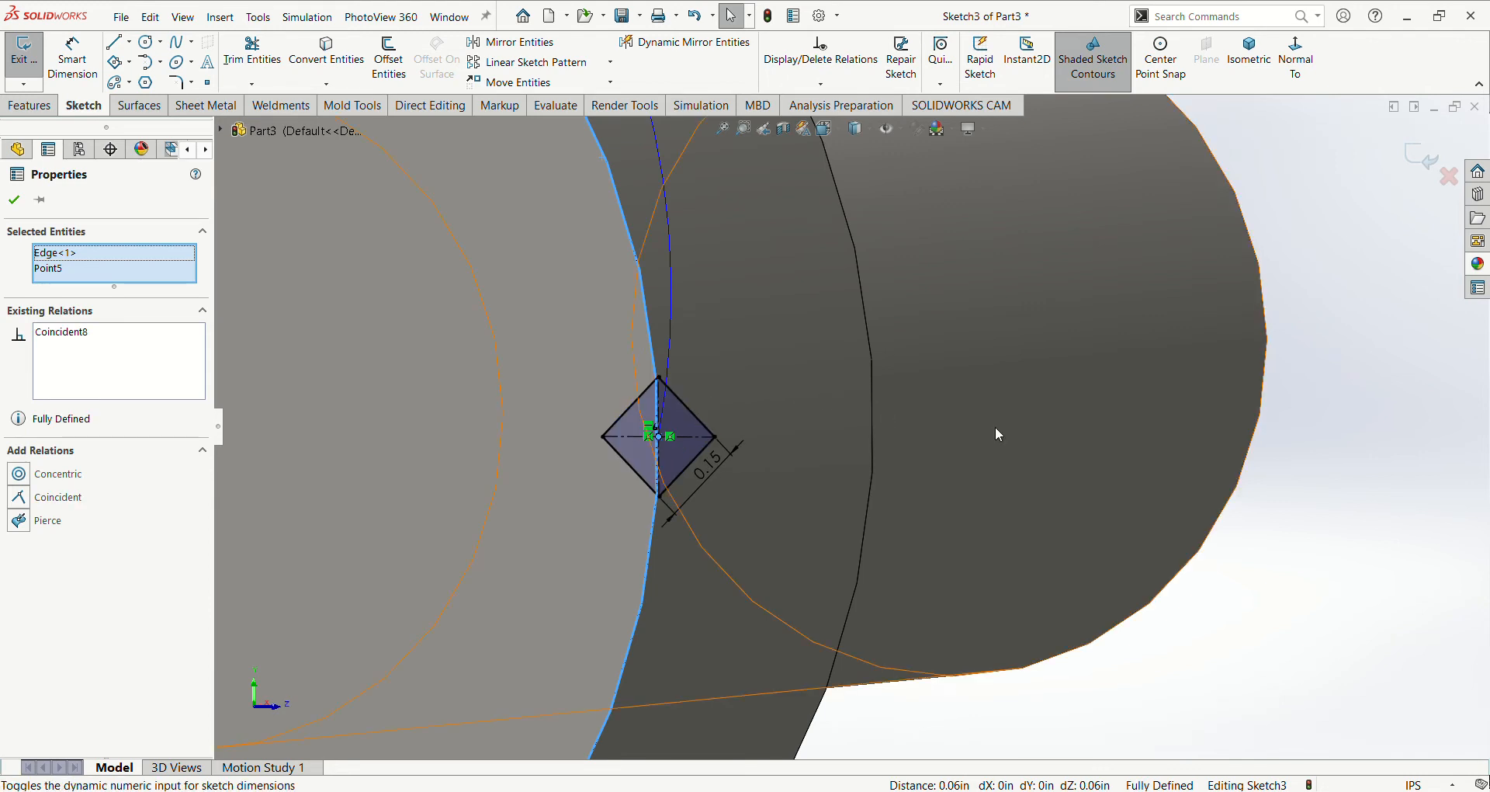
key(ctrl+4)
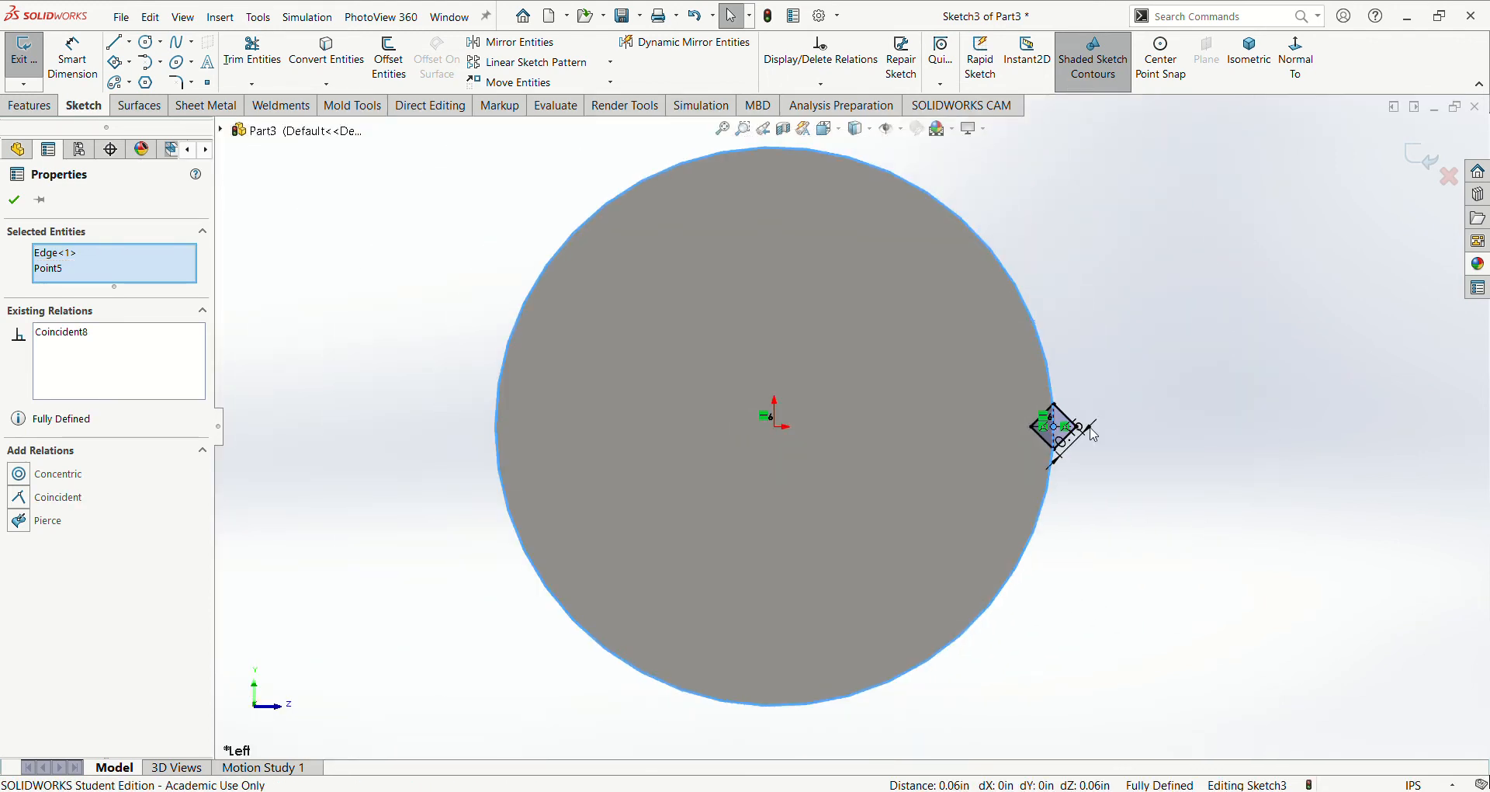
scroll(1094, 433, up, 2)
middle_drag(765, 317, 701, 326)
click(14, 199)
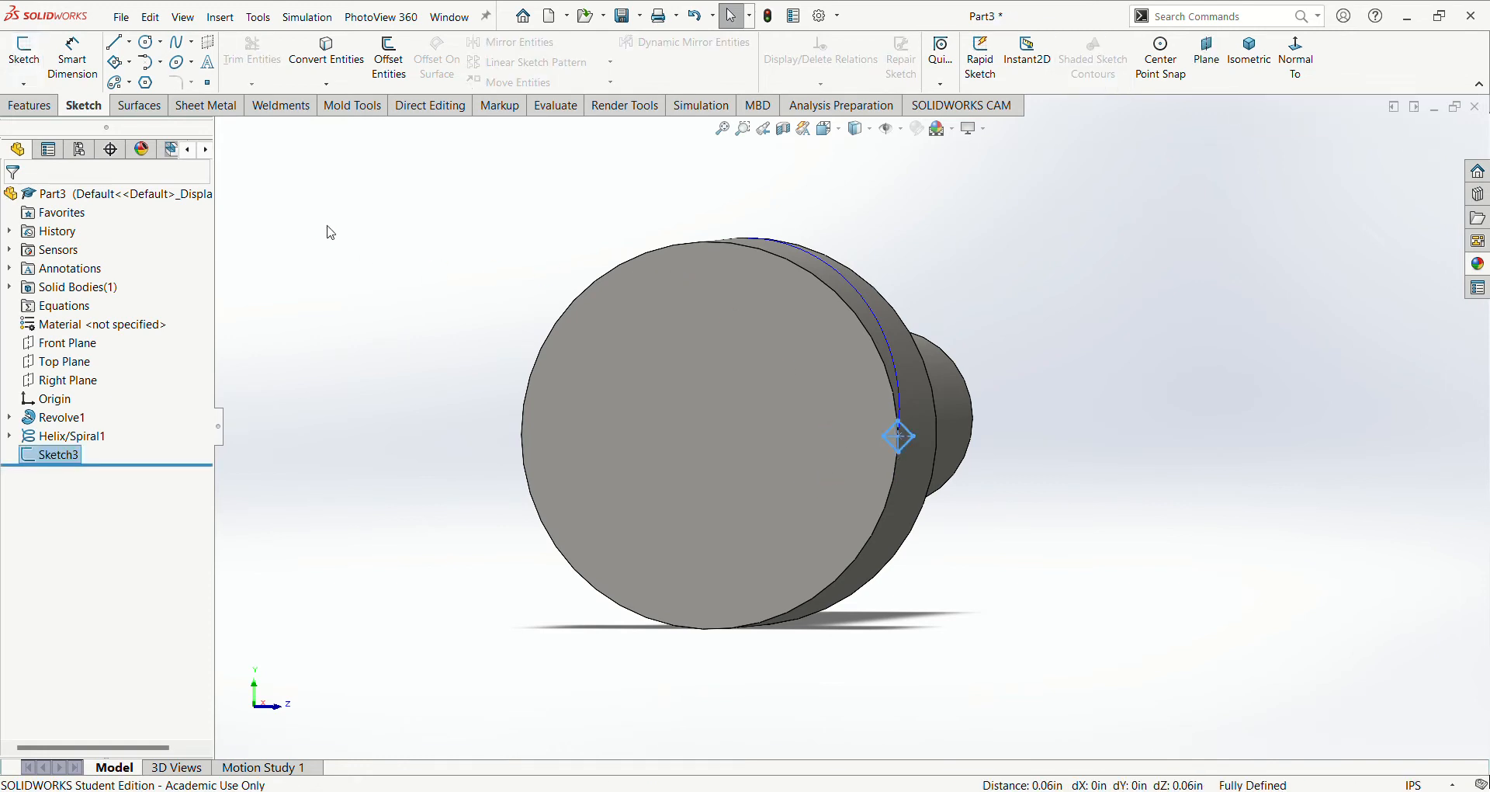
Step: Create a swept cut using the small square sketch as the profile and the helix around the head as the path
middle_drag(515, 231, 435, 242)
click(49, 109)
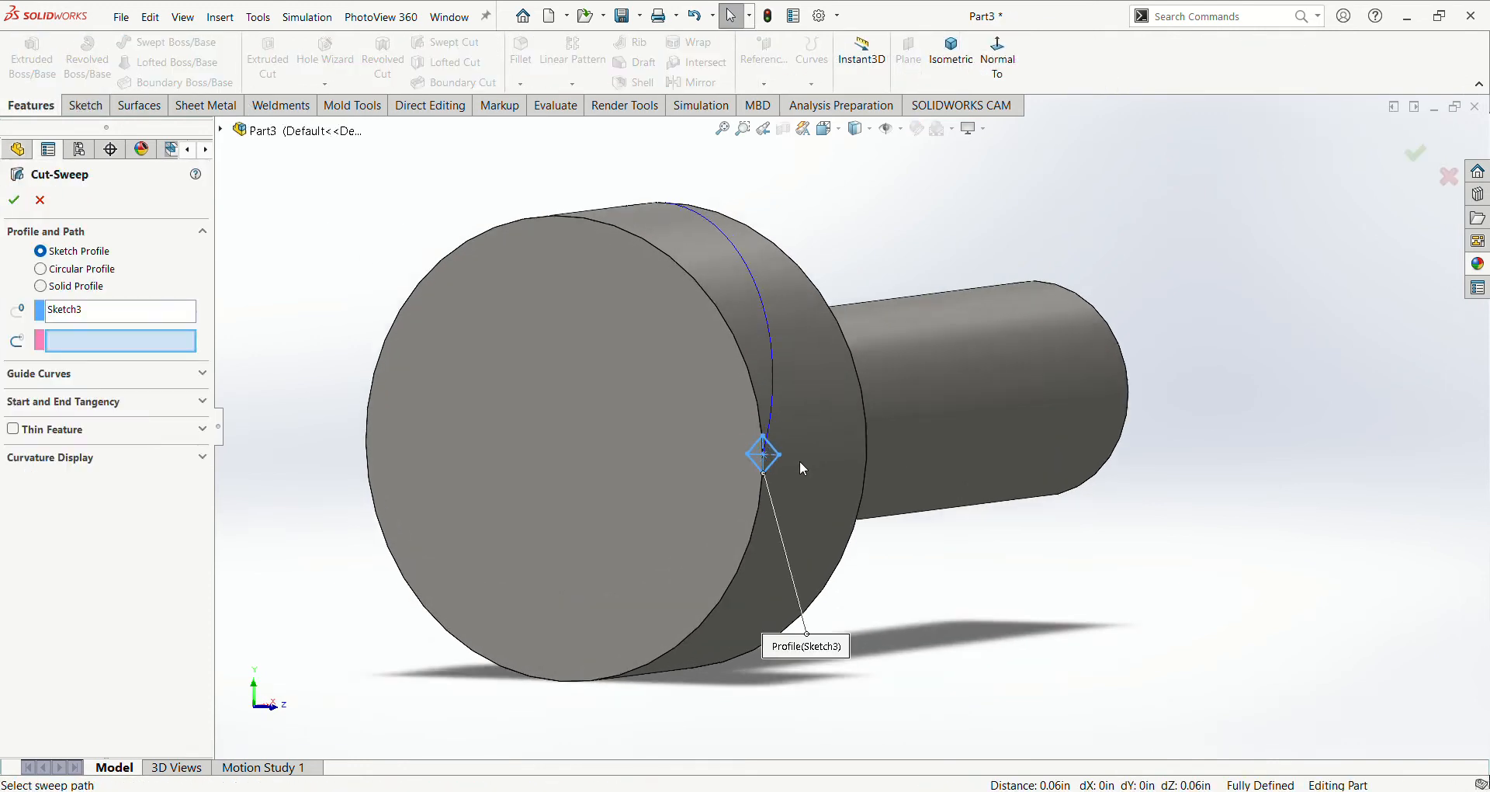
scroll(799, 460, down, 2)
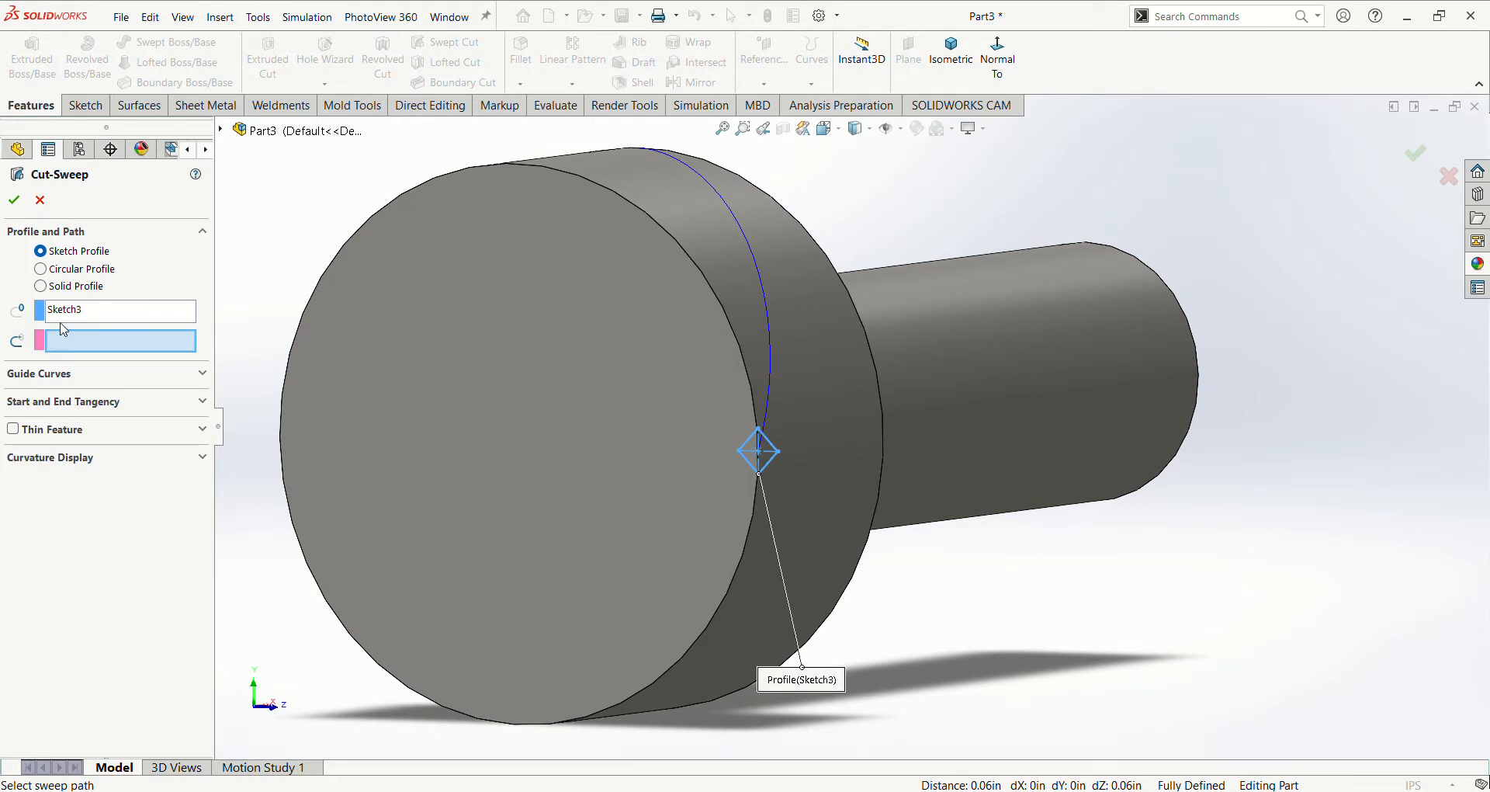
scroll(774, 441, down, 1)
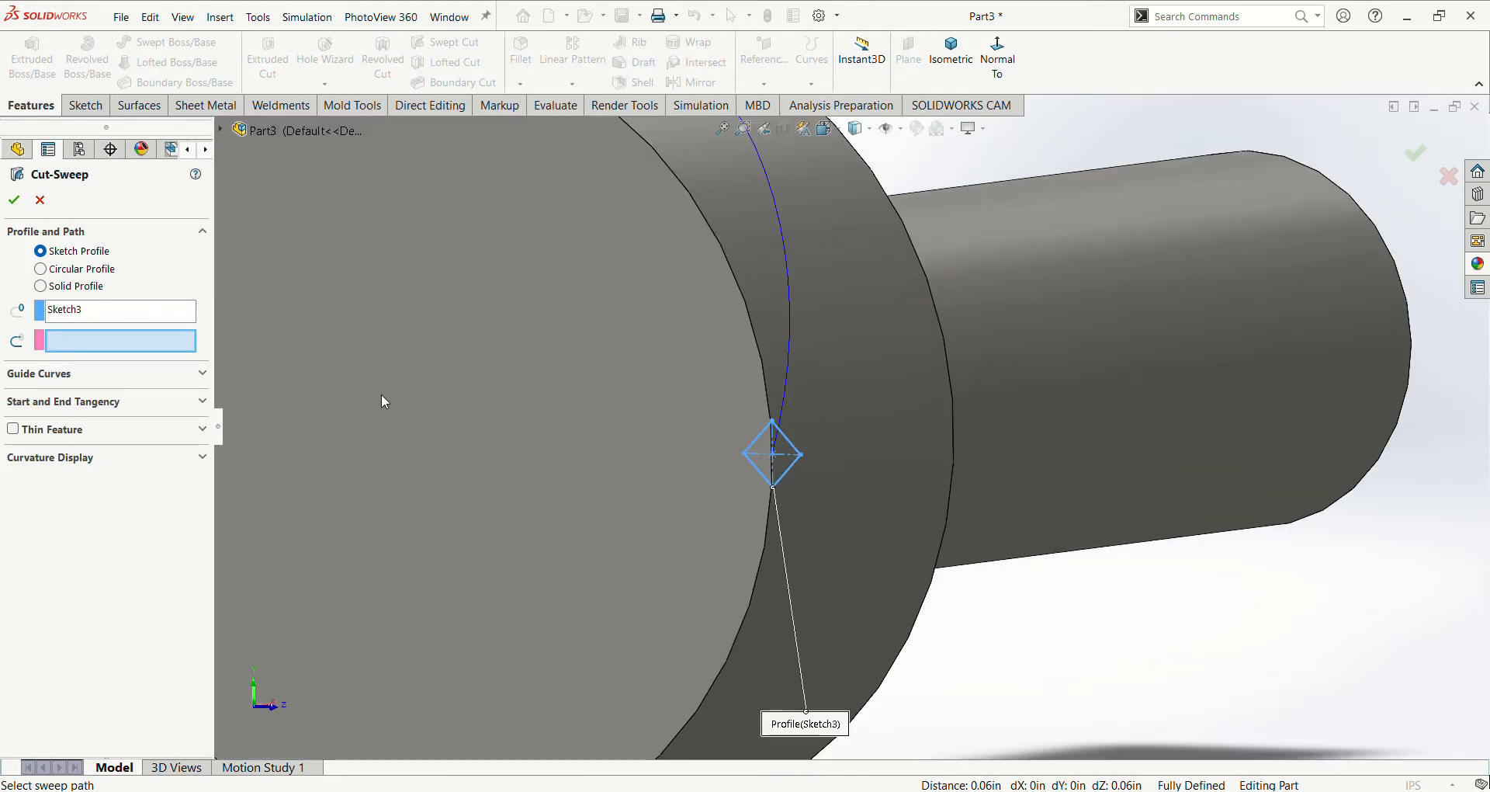
scroll(735, 319, up, 1)
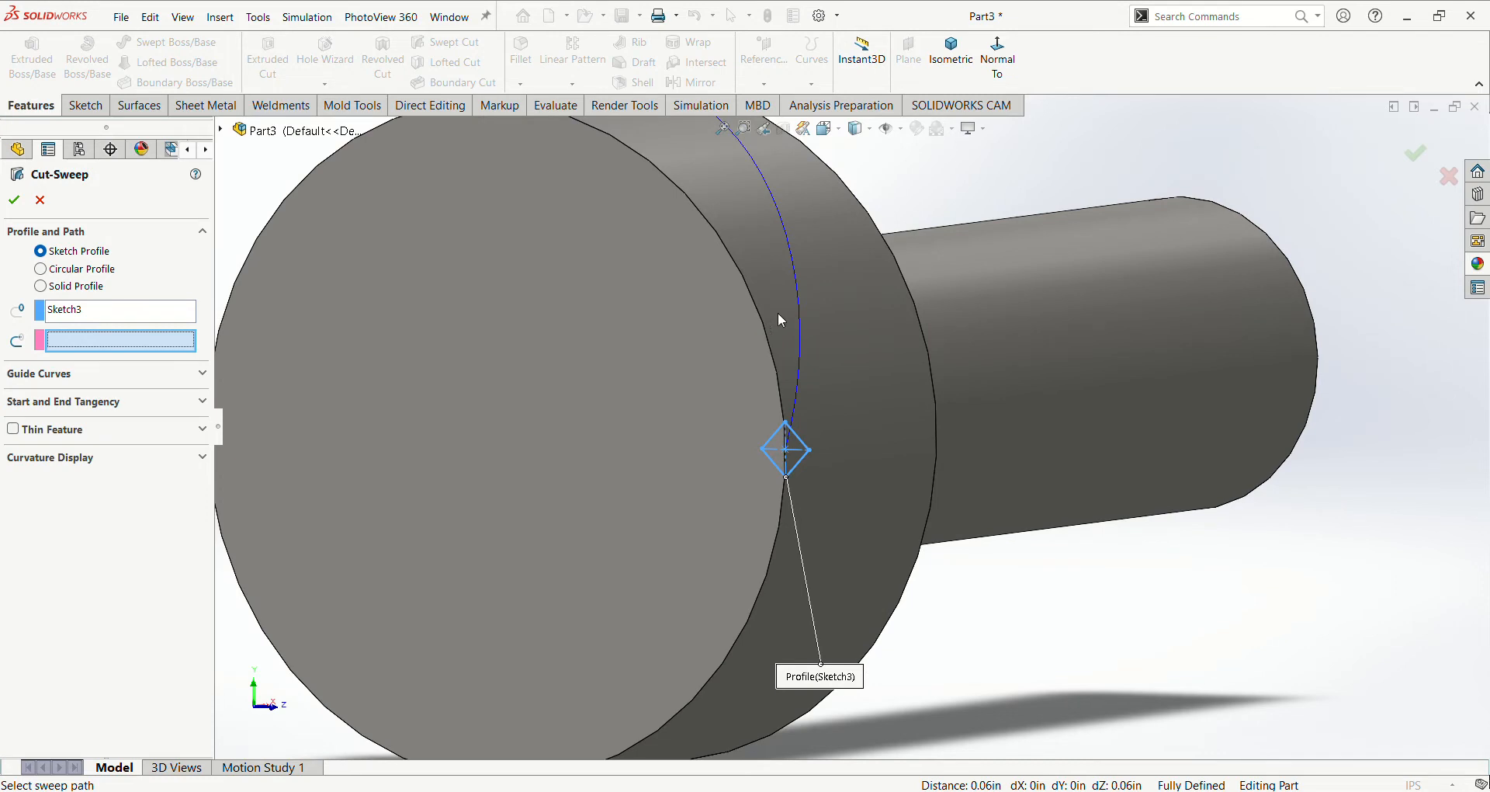
scroll(797, 310, up, 1)
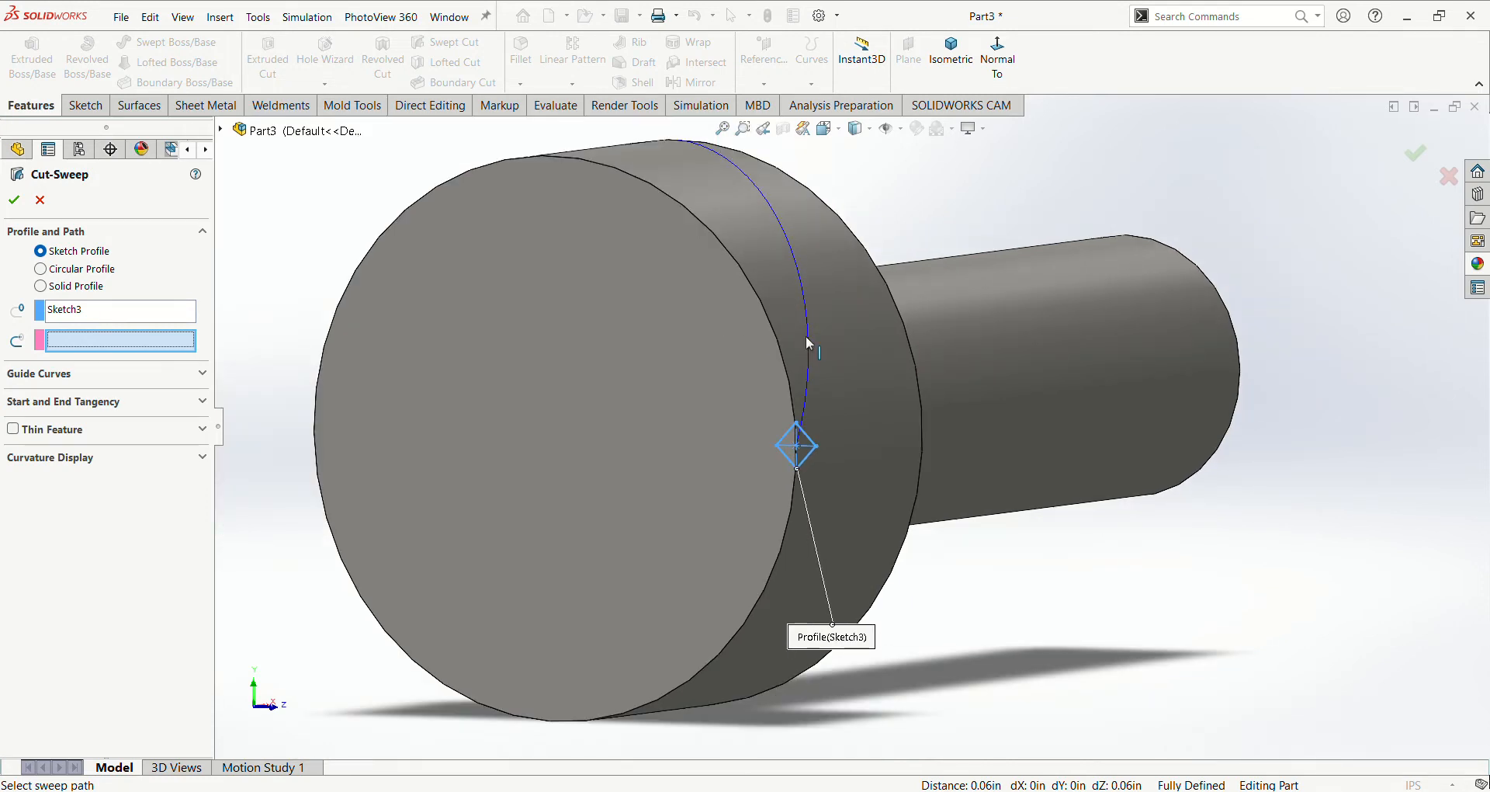
click(806, 336)
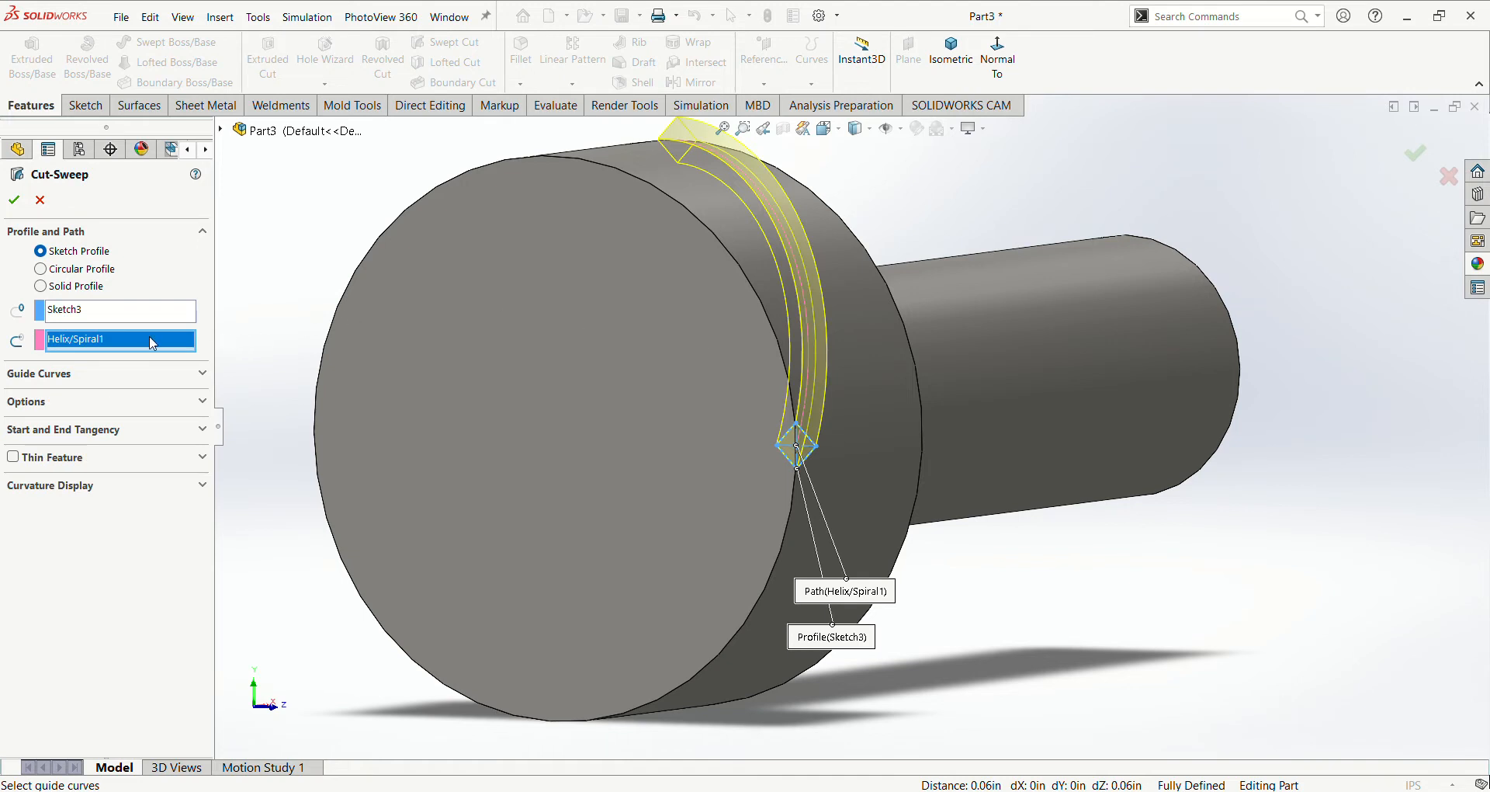
key(f)
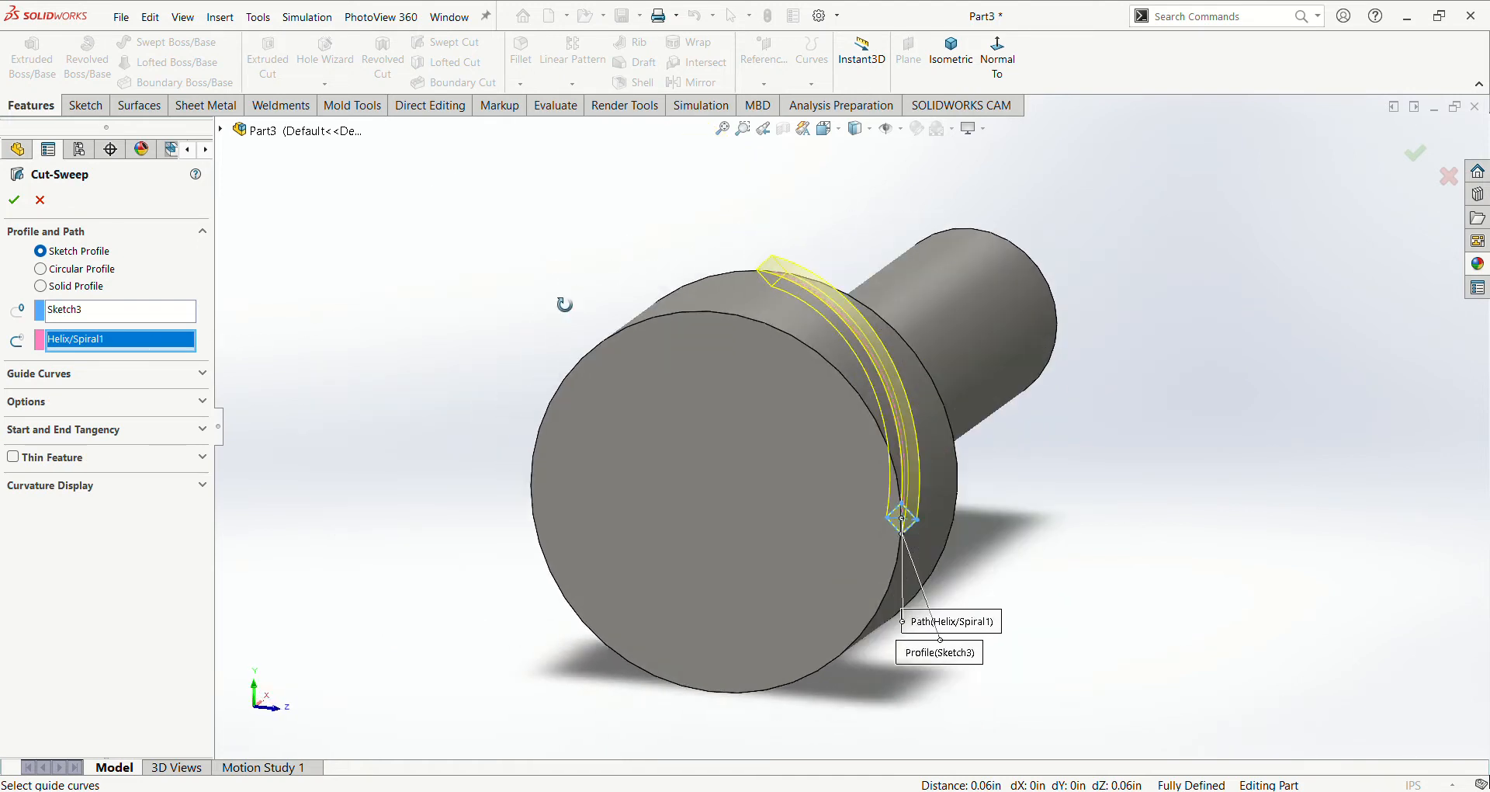
click(12, 201)
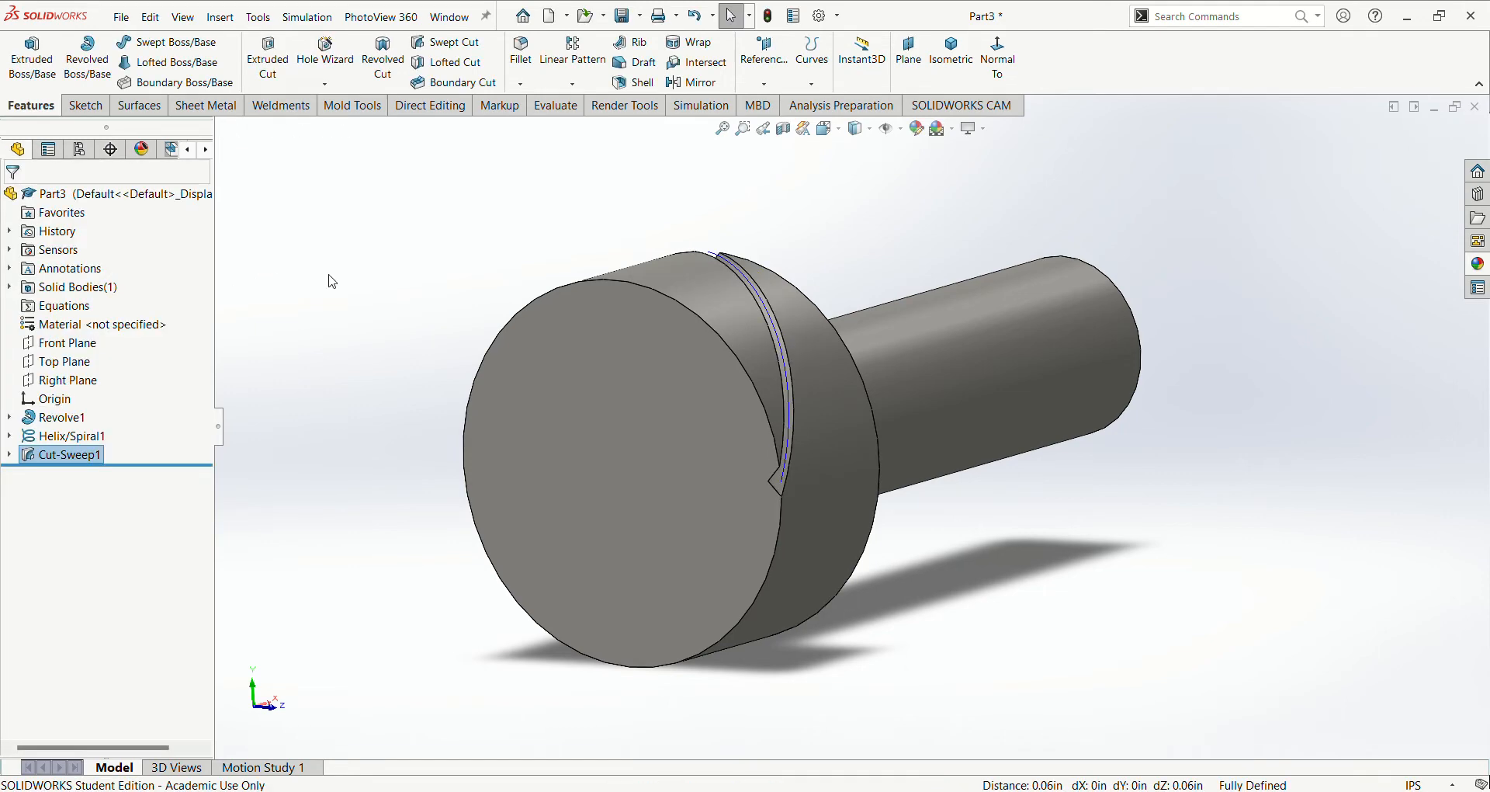
Step: Suppress the swept cut Cut-Sweep1 so that only the revolved body and its helix remain active
middle_drag(626, 291, 660, 318)
click(455, 261)
middle_drag(455, 261, 503, 305)
click(62, 455)
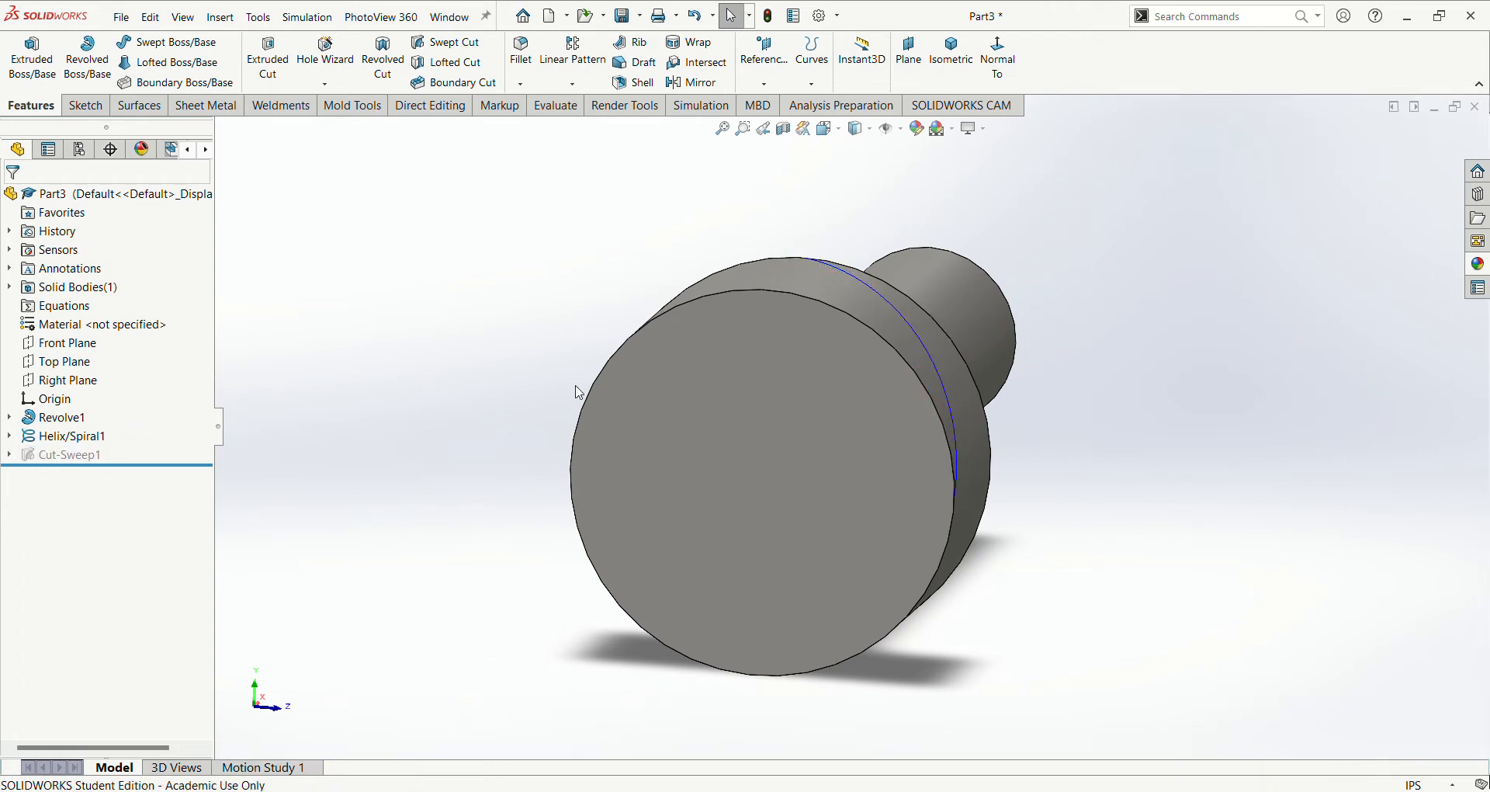
middle_drag(765, 371, 753, 390)
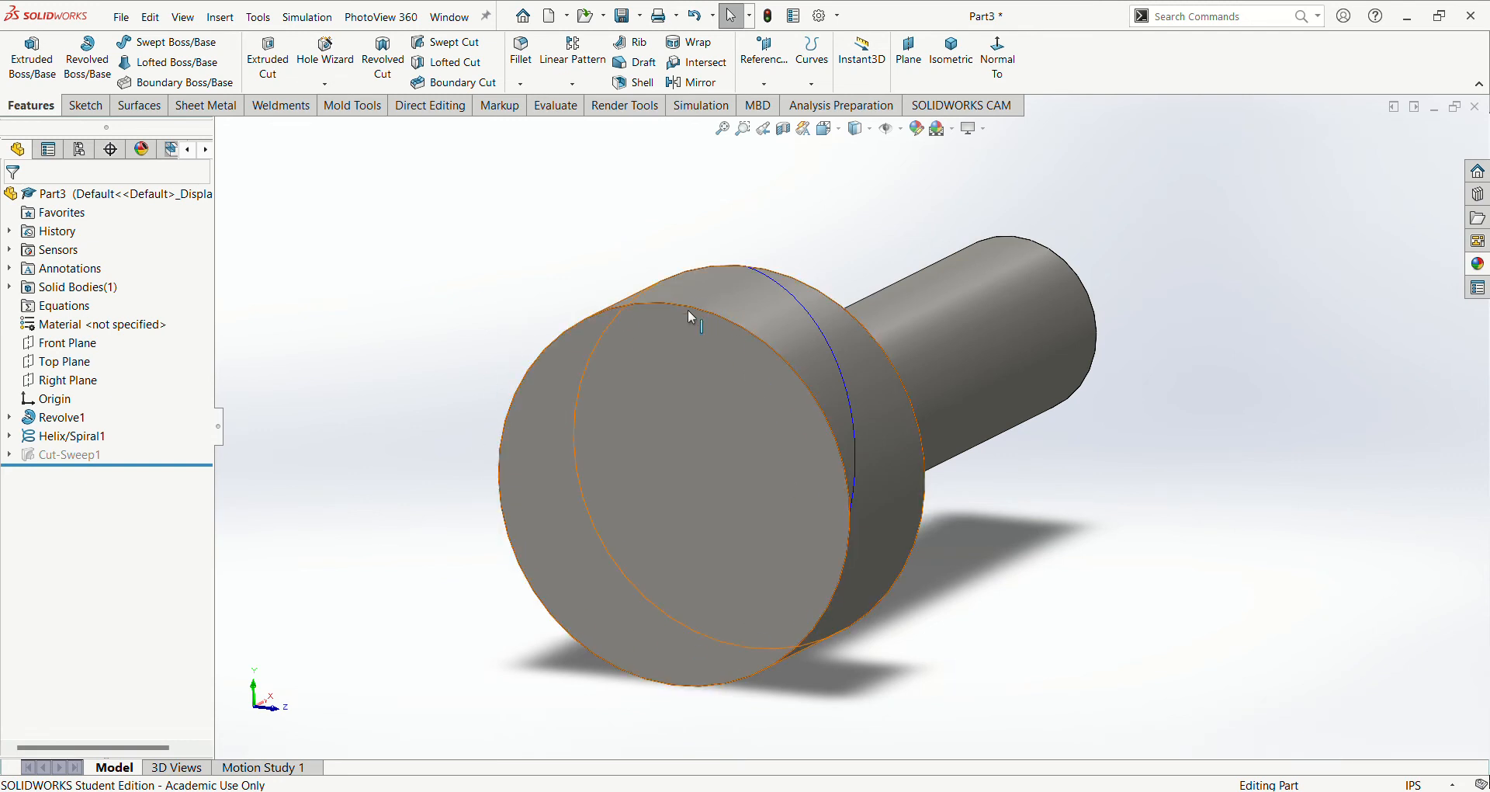
click(728, 321)
scroll(847, 460, down, 3)
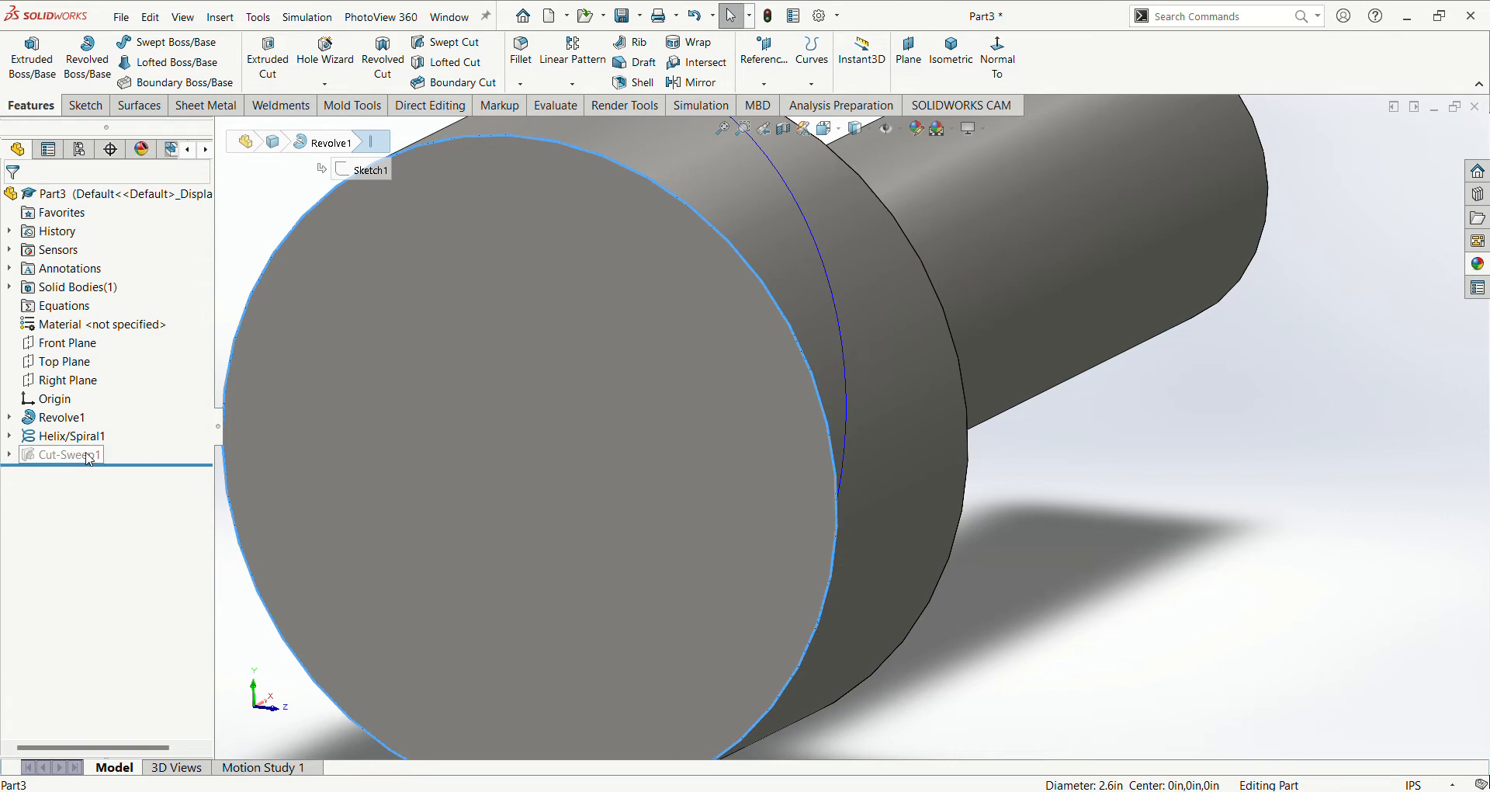
click(1200, 553)
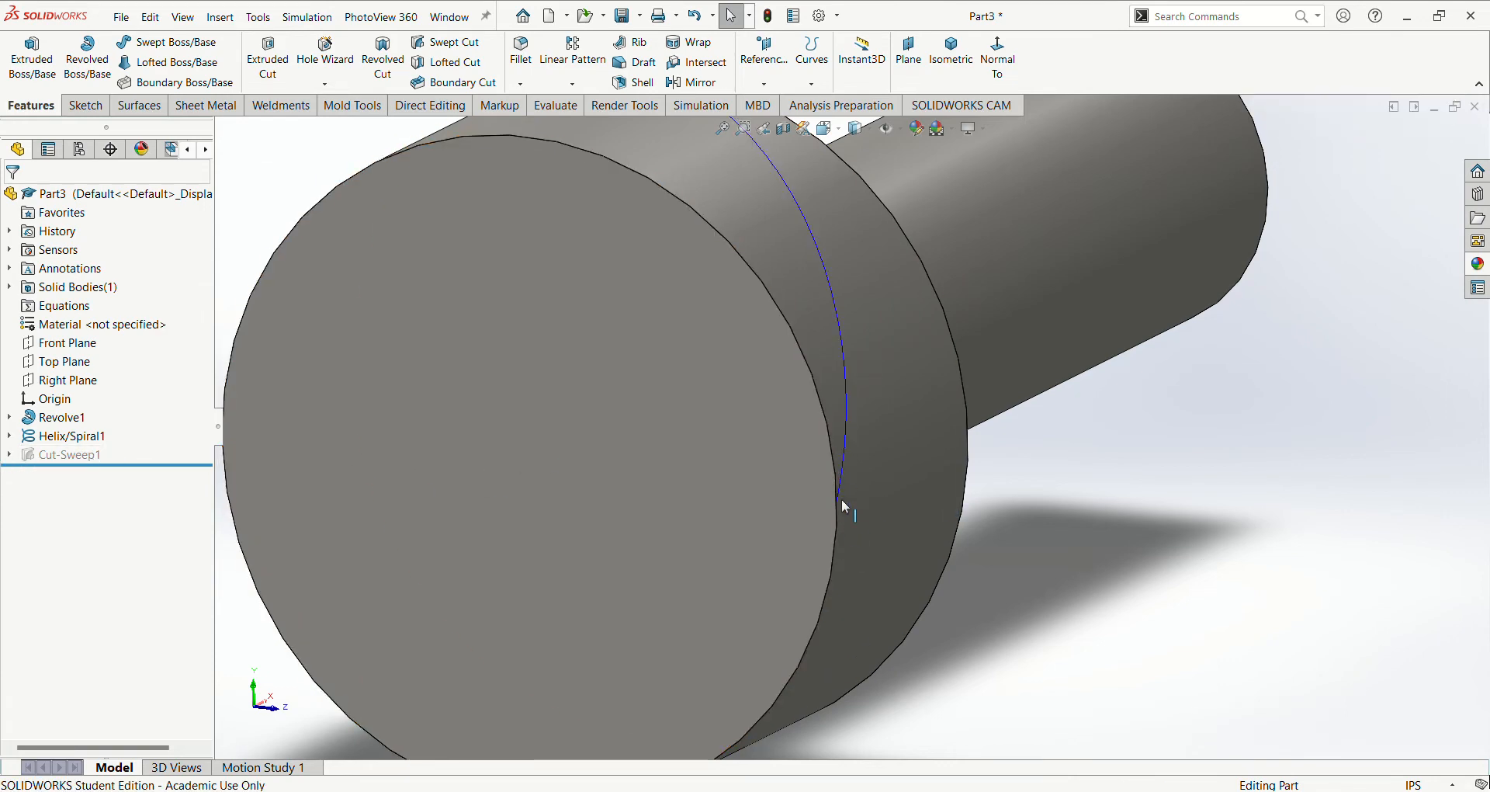
scroll(838, 493, up, 3)
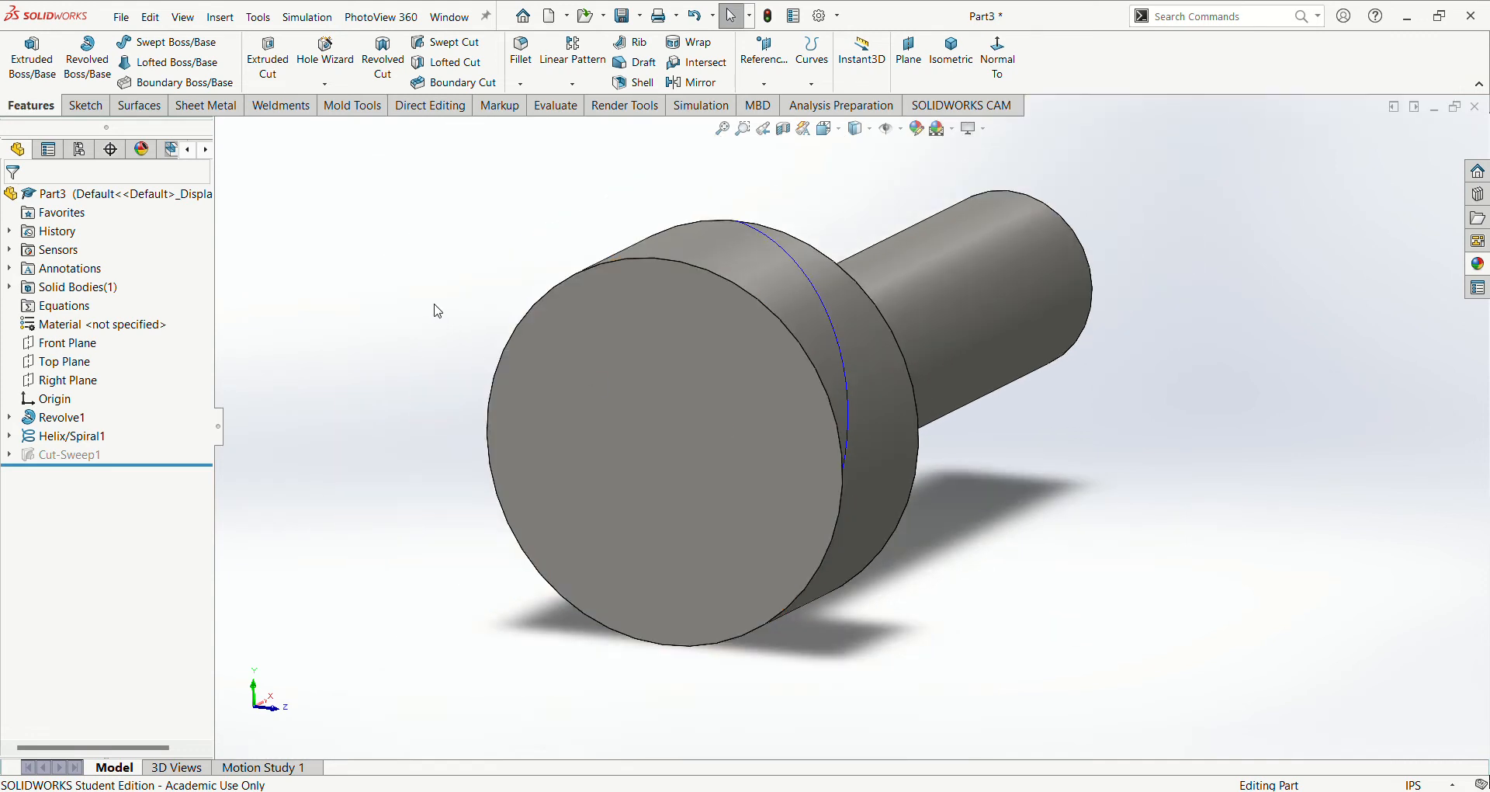
middle_drag(436, 308, 483, 318)
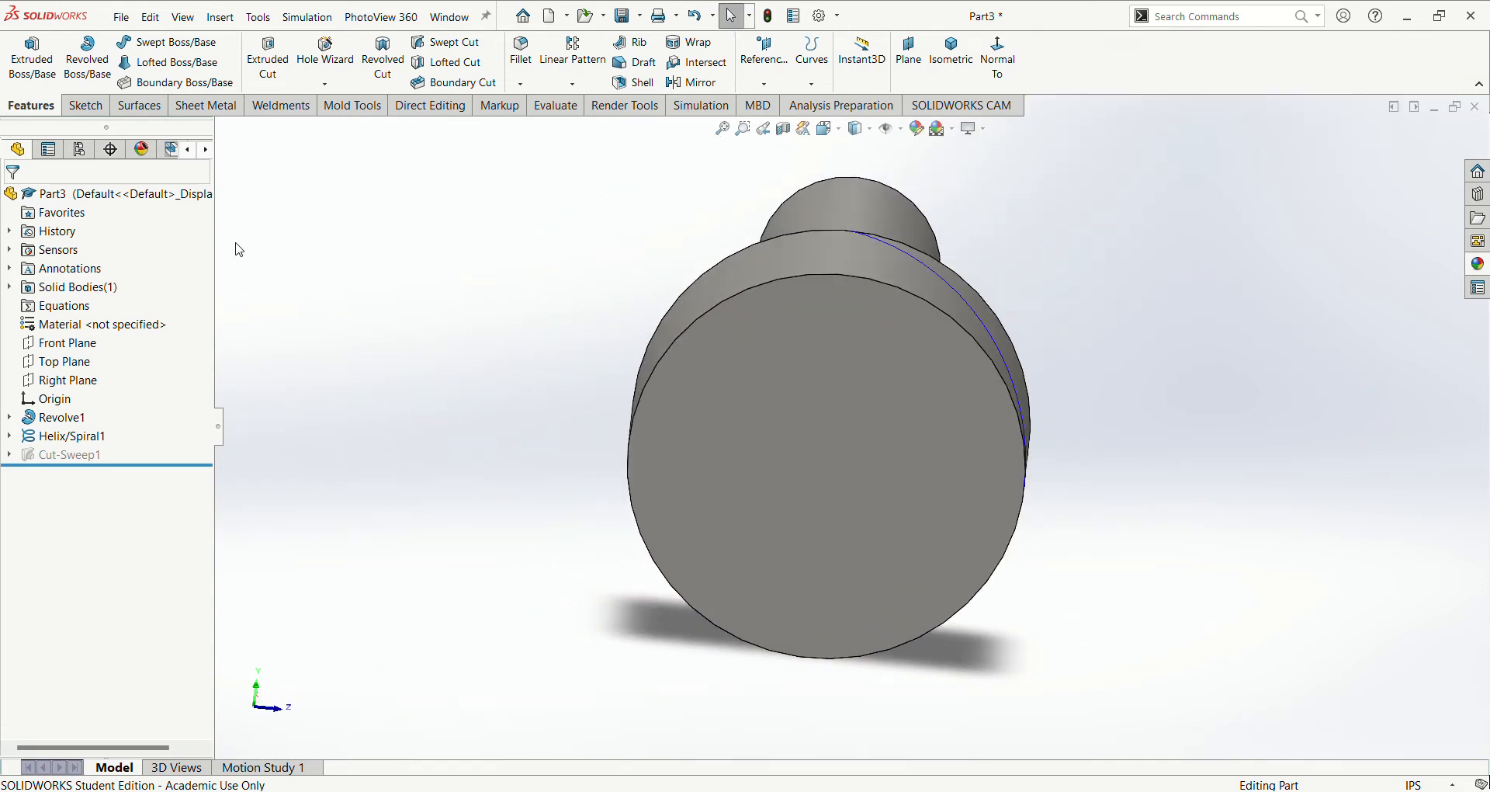
Step: Start a sketch on the head's flat end face and convert its circular edge into a sketch circle
click(815, 394)
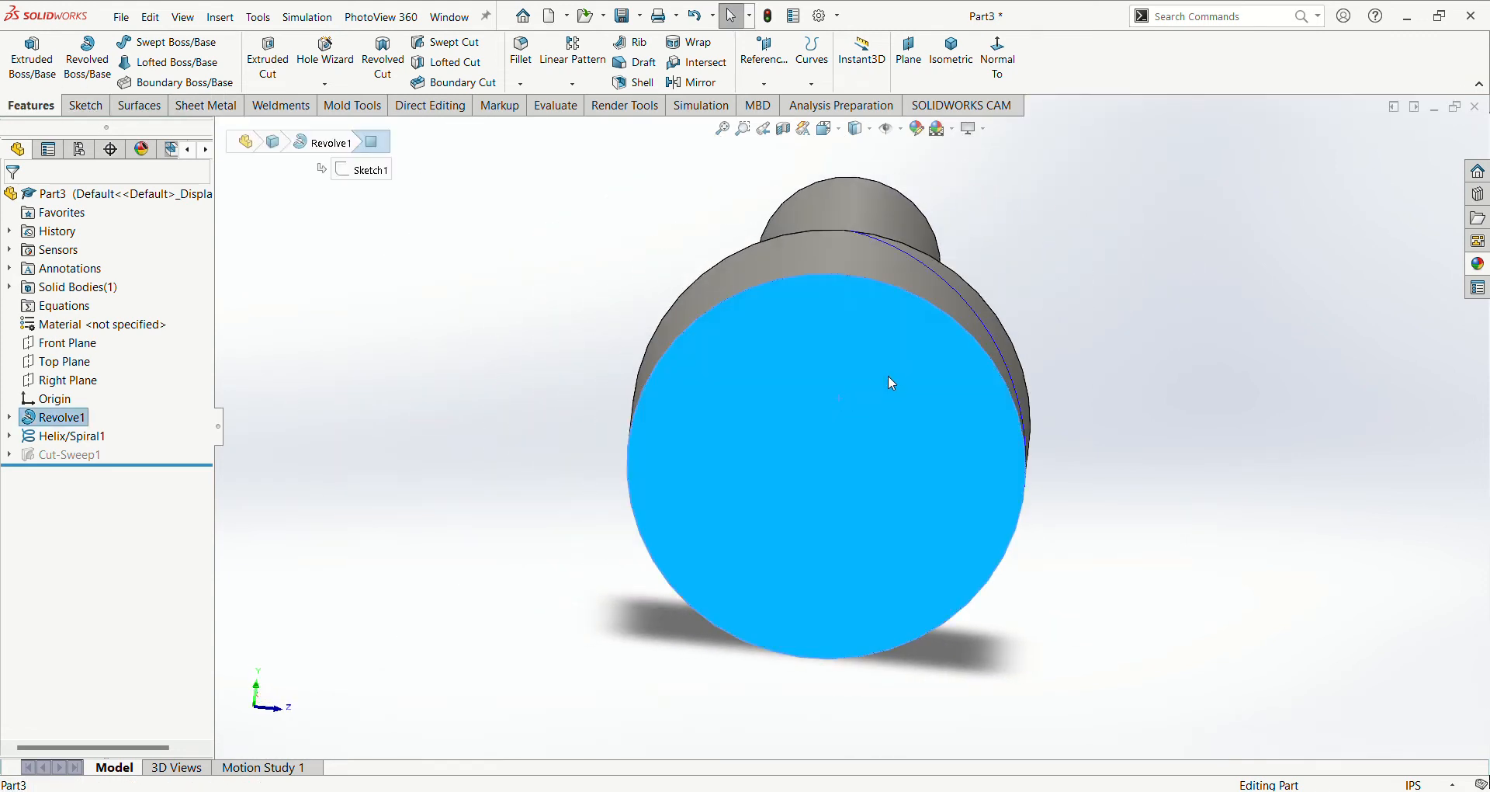
click(912, 364)
middle_drag(418, 343, 625, 361)
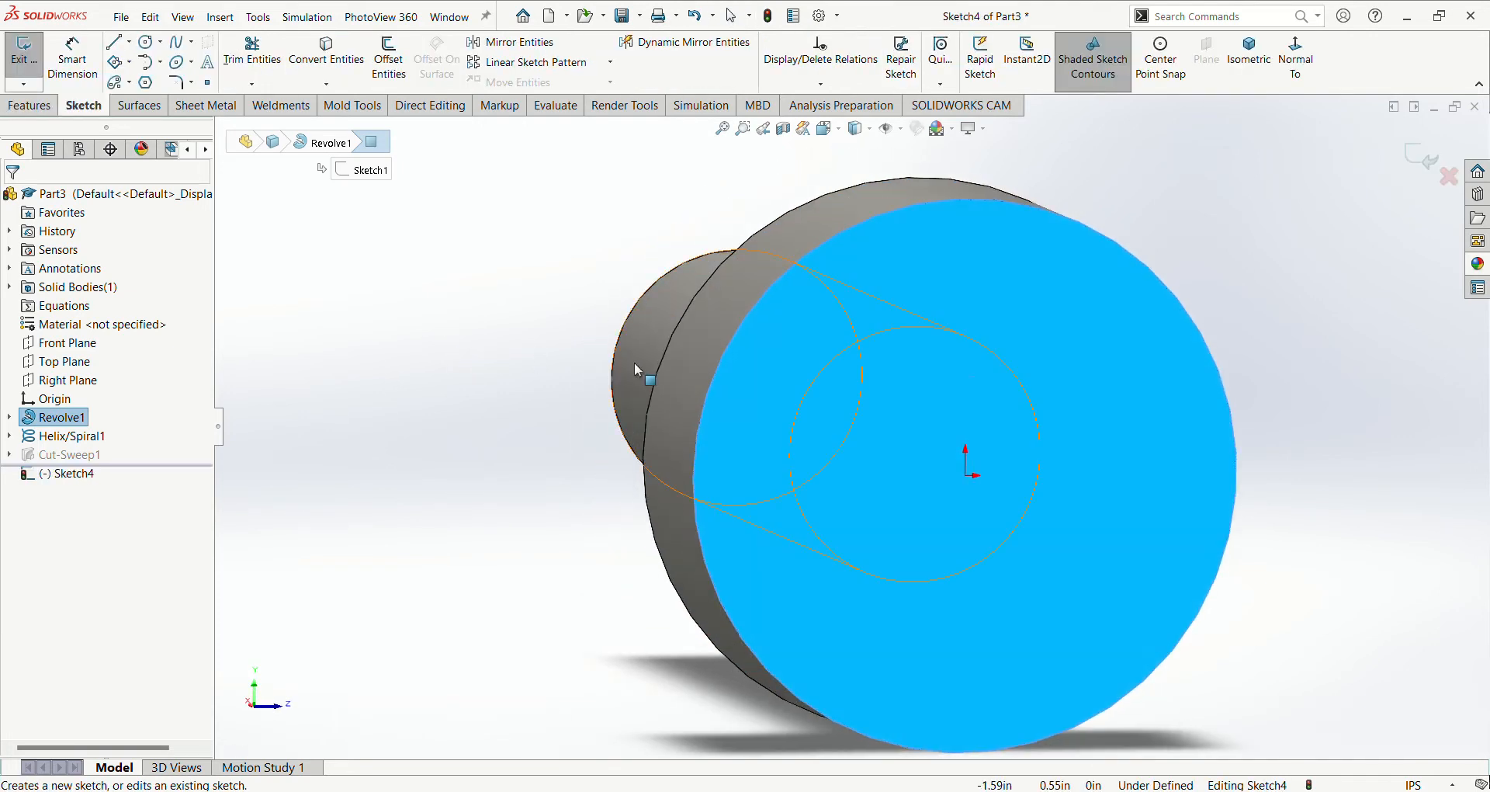
click(706, 393)
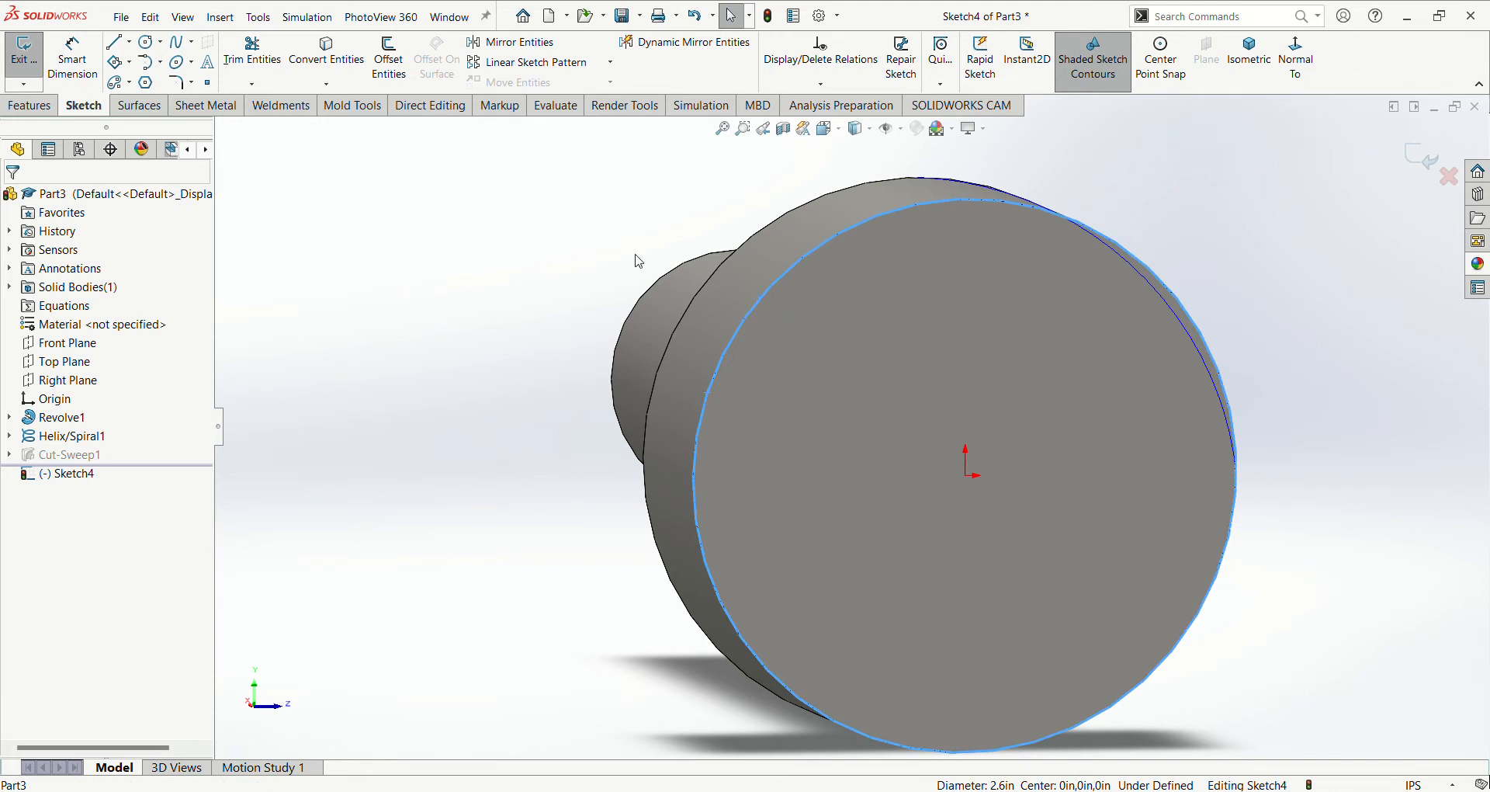
click(326, 53)
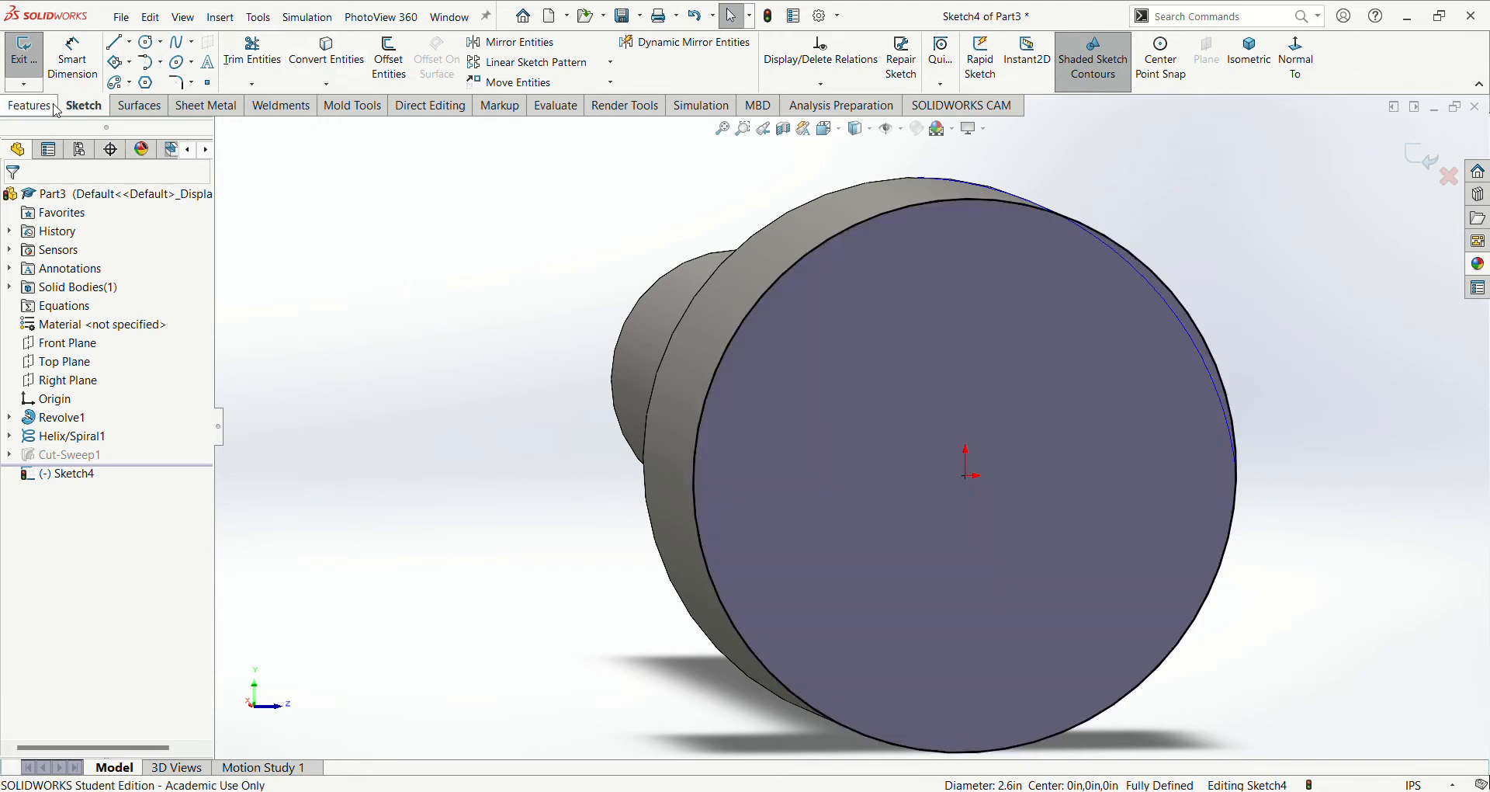
Step: Create a clockwise helix from the circle, 1.10 in high with 0.25 revolutions in reversed direction, starting at 180 degrees
click(43, 103)
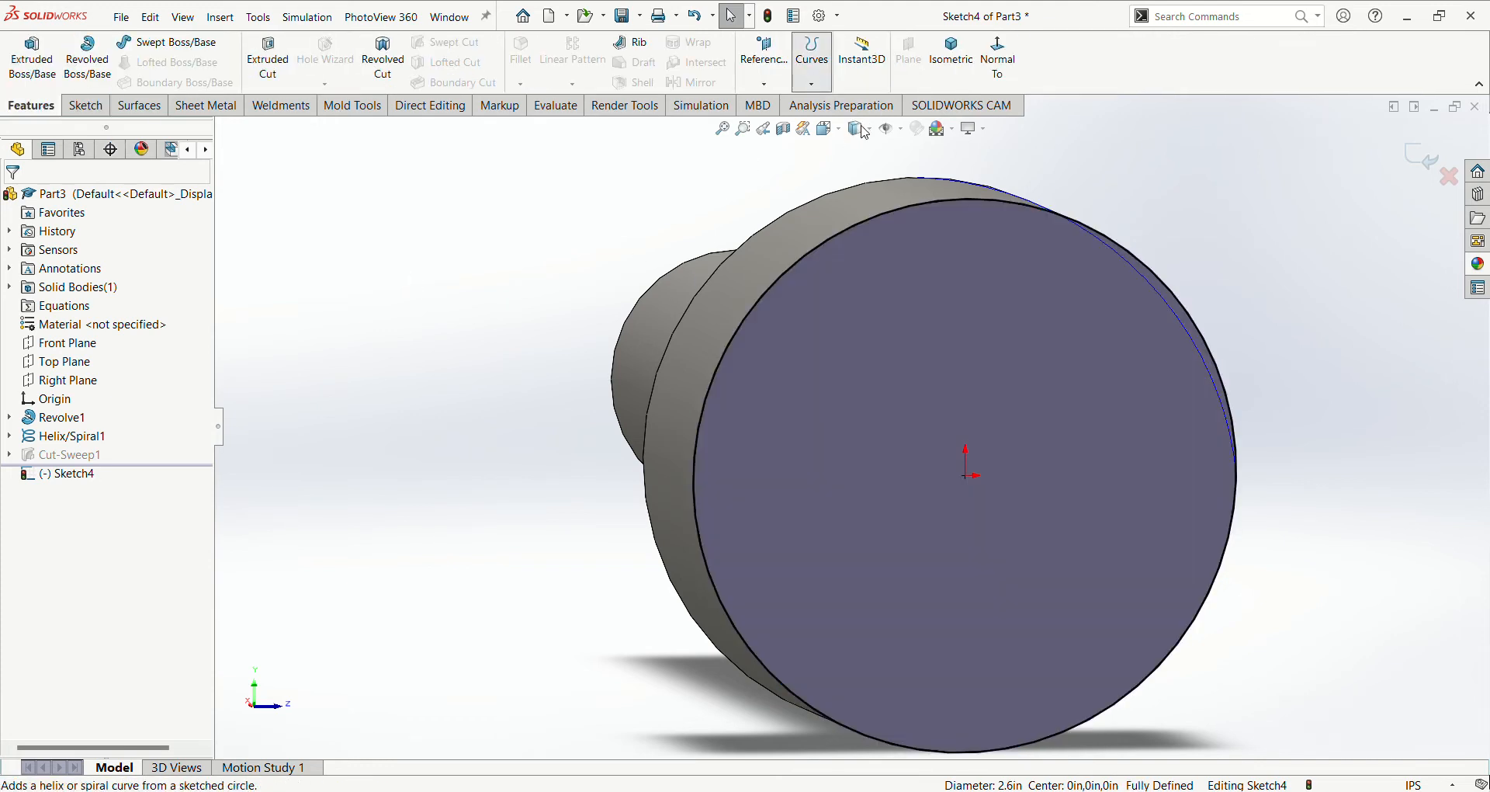
click(812, 54)
scroll(539, 454, up, 2)
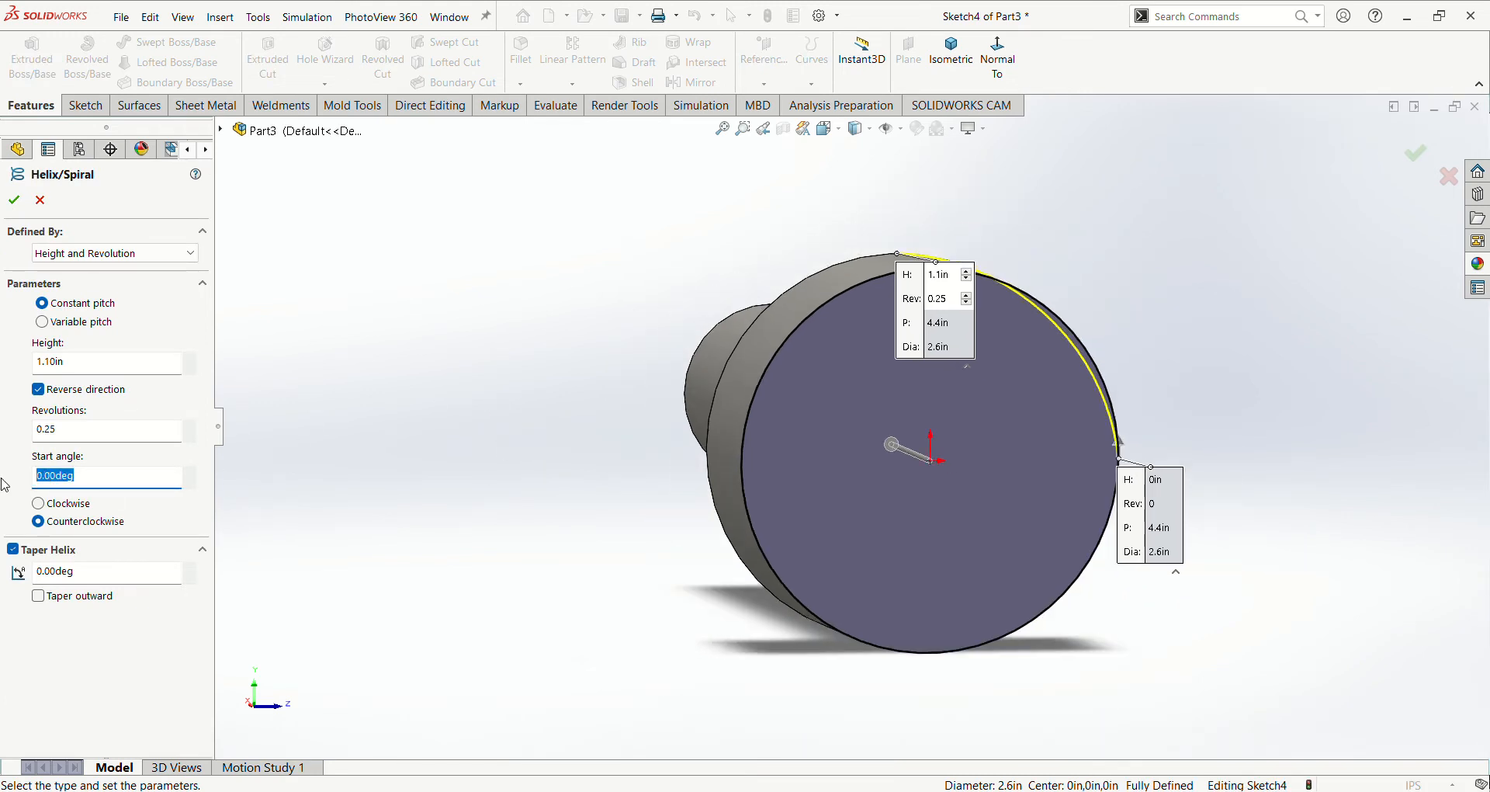
text(180)
key(Return)
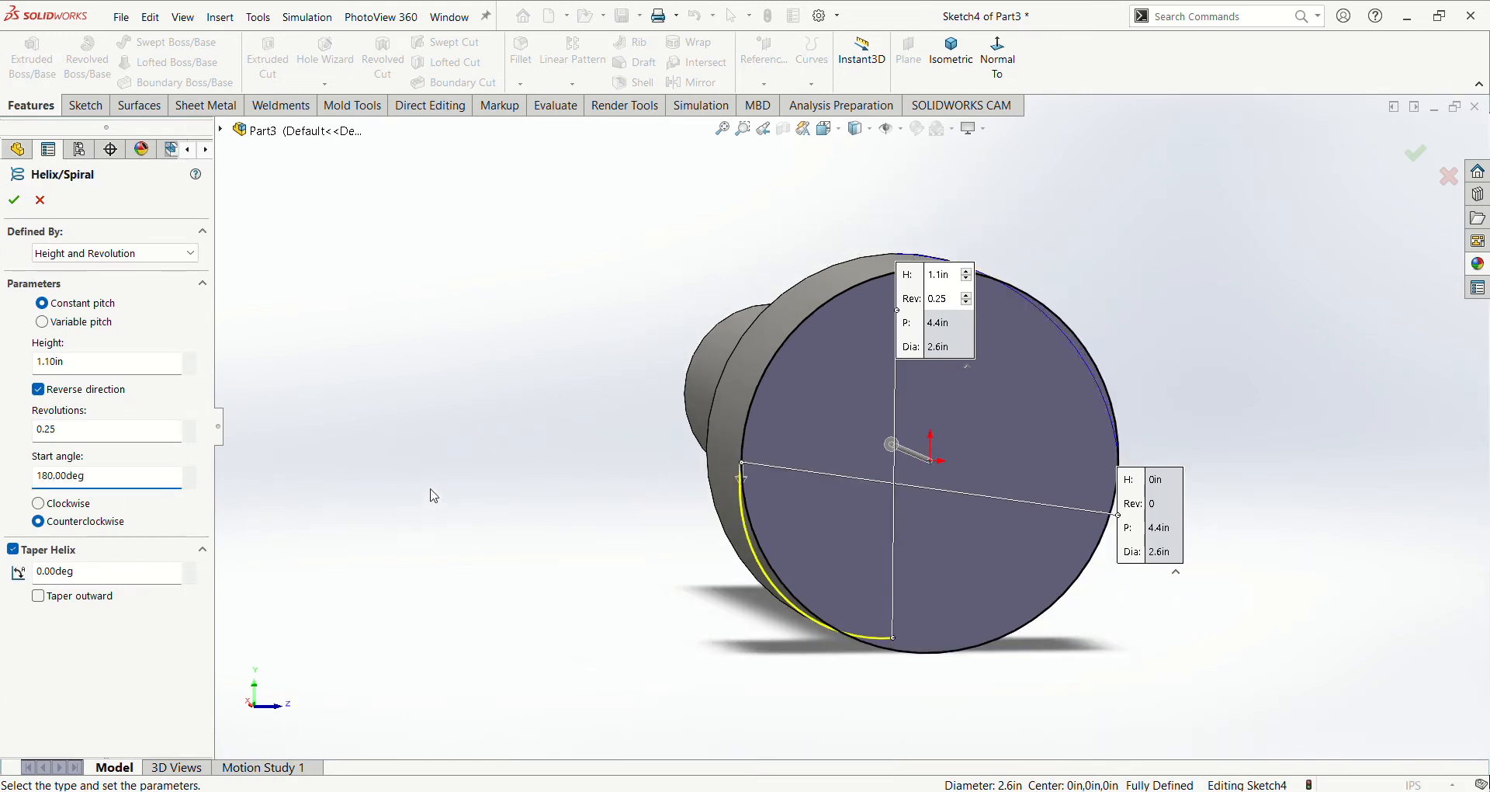
scroll(547, 490, up, 1)
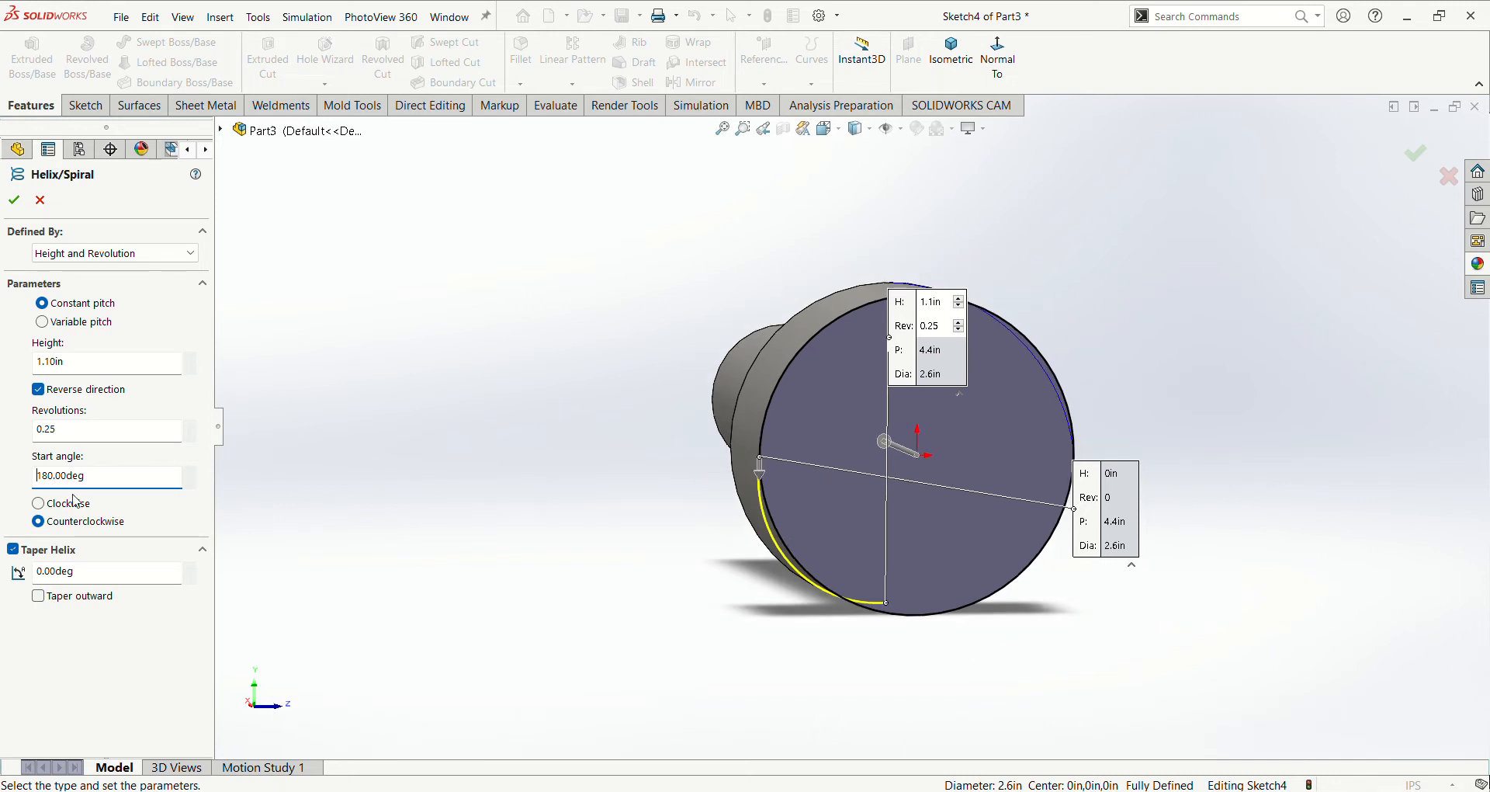
click(38, 503)
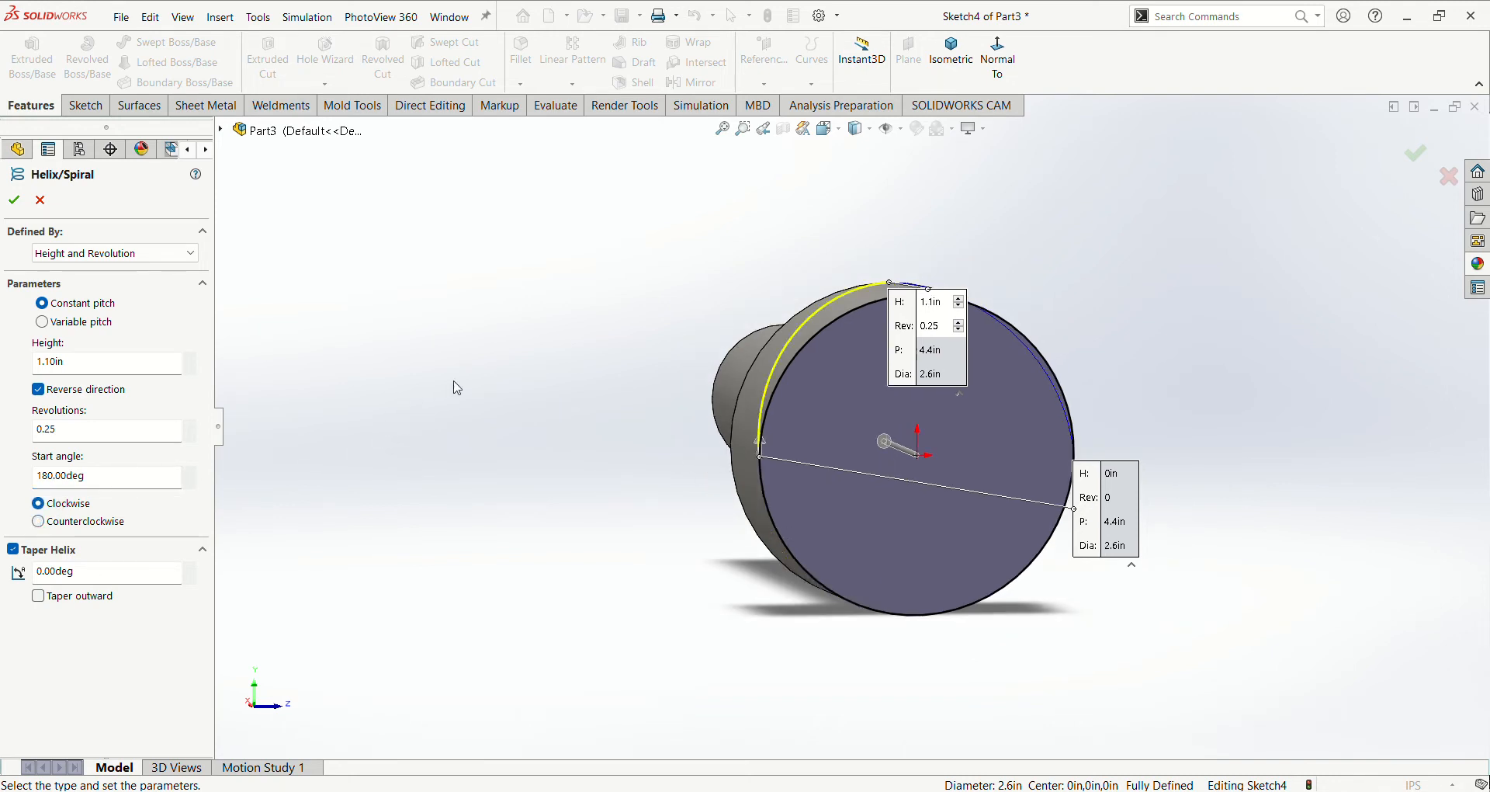
middle_drag(457, 387, 471, 423)
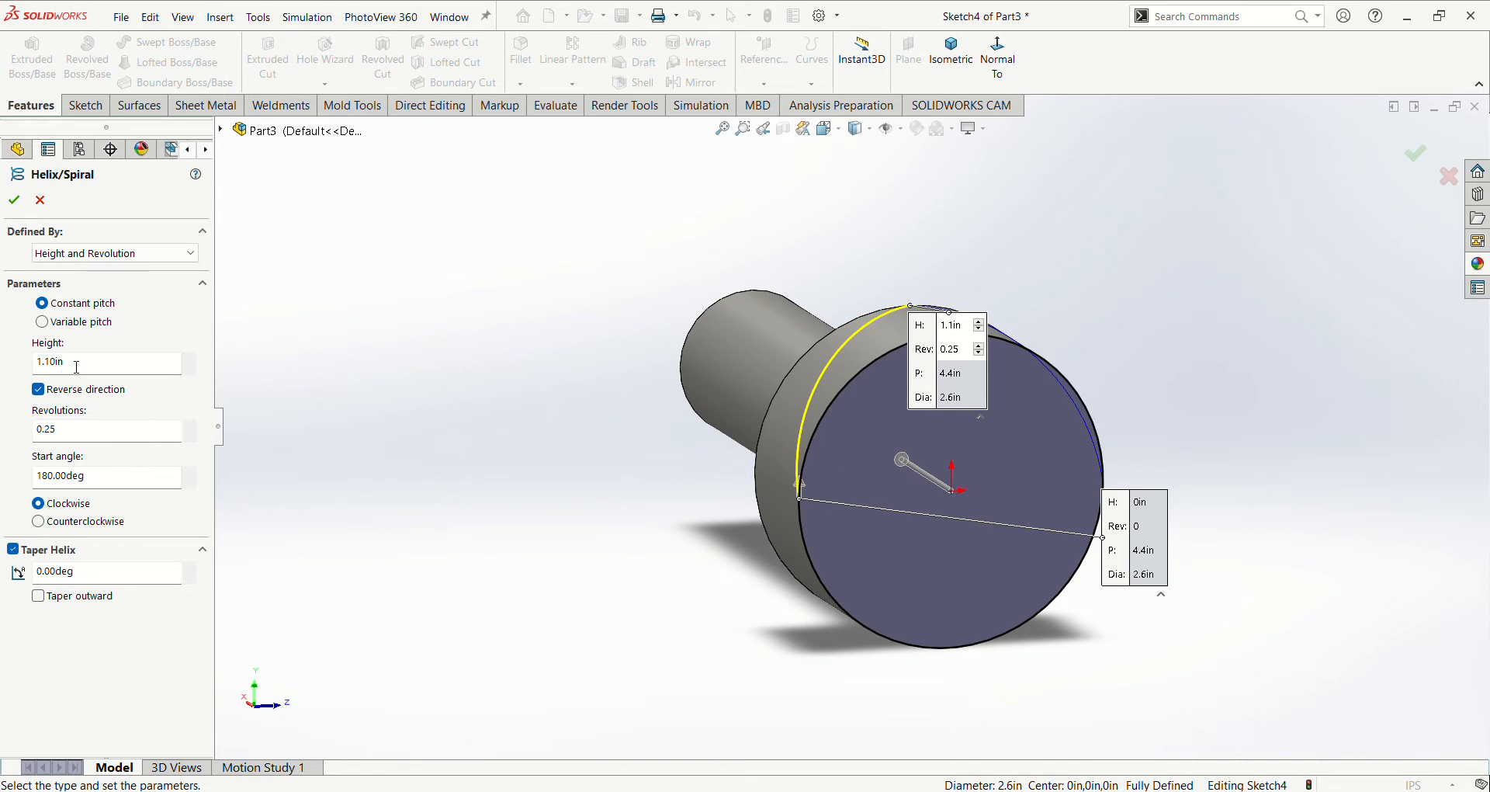
click(14, 200)
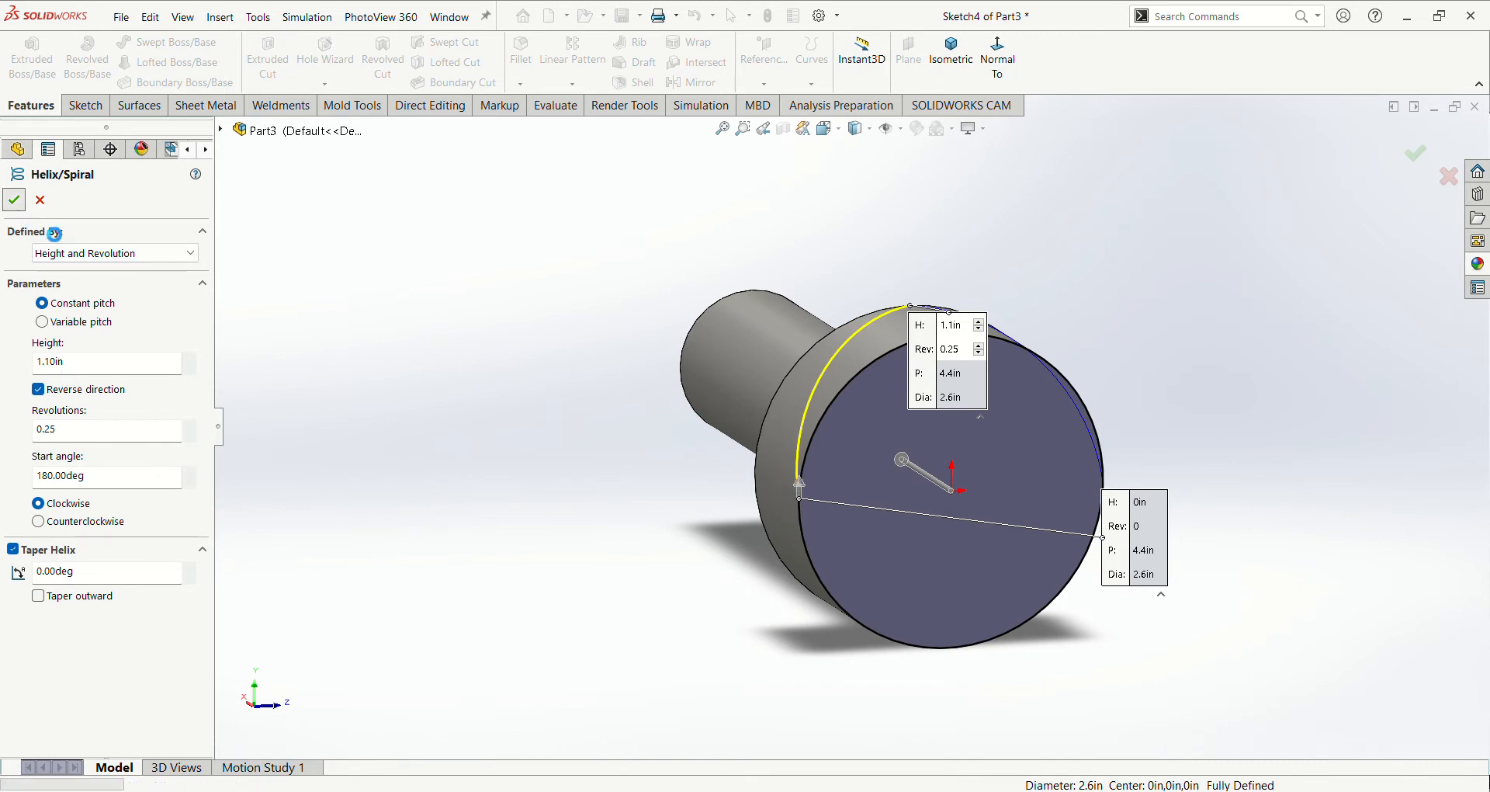
Step: Start a new sketch on the head's flat end face for the second helix's profile
middle_drag(611, 440, 599, 436)
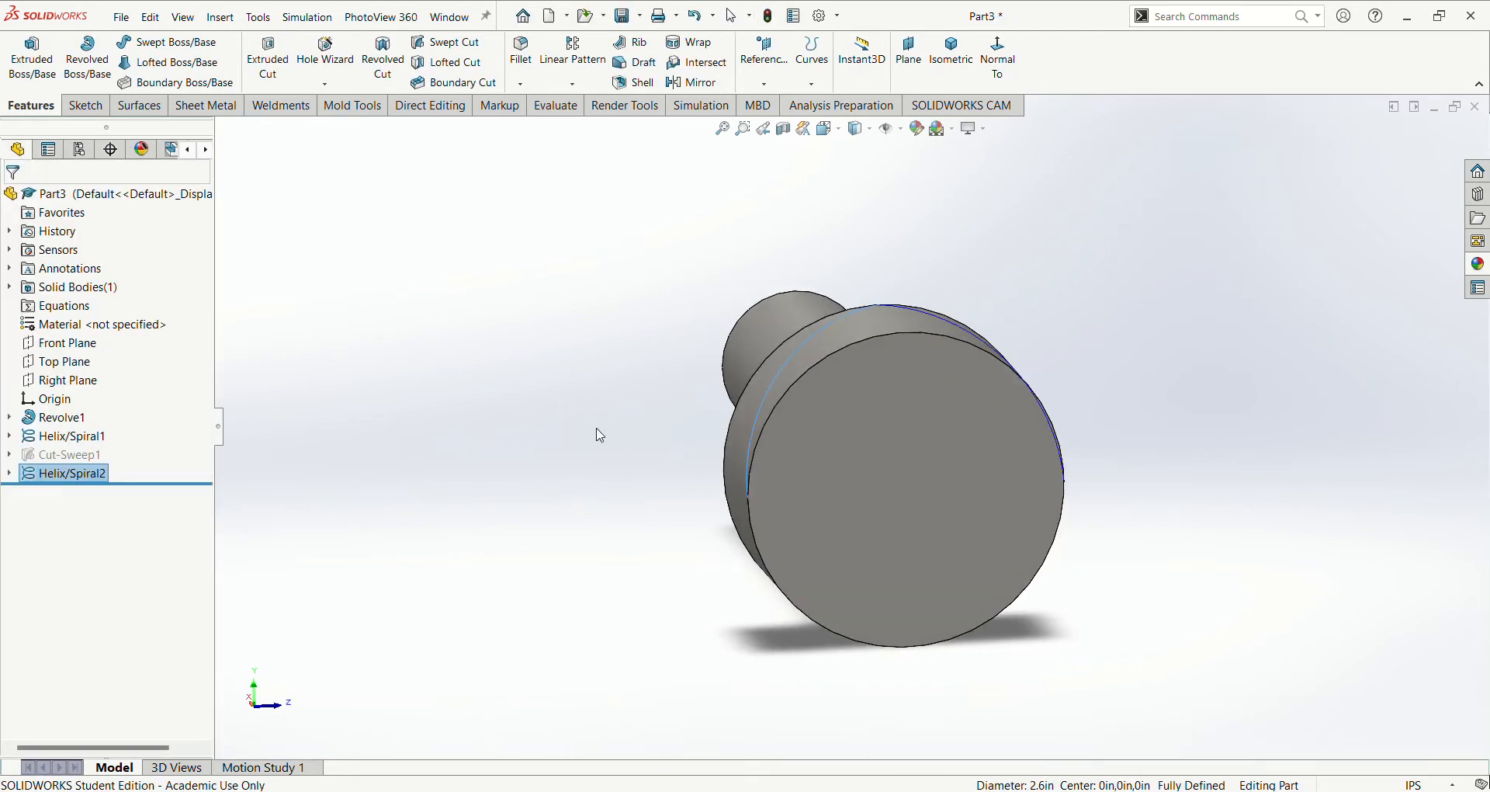
click(898, 452)
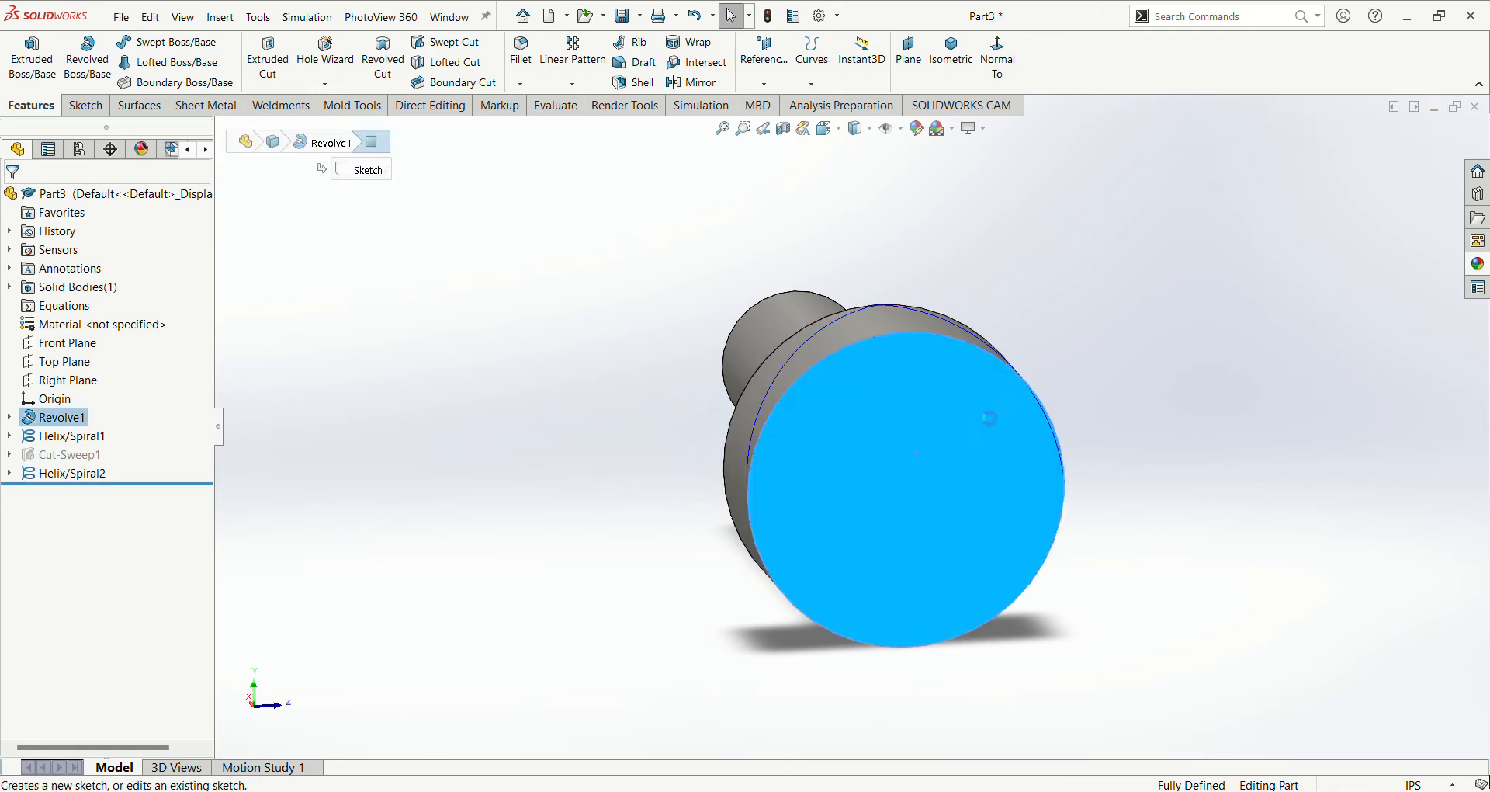
click(988, 416)
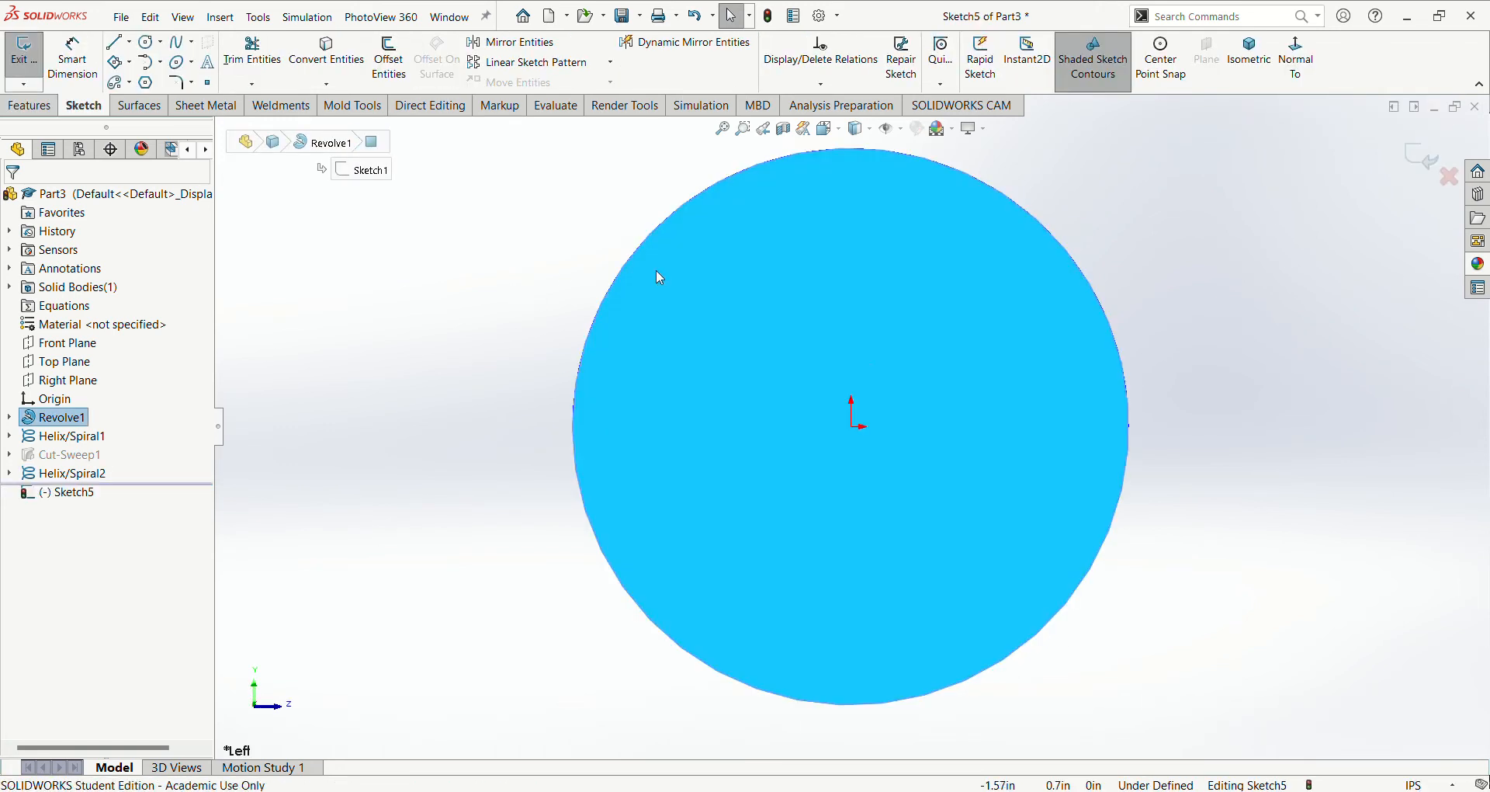
Step: Draw a three-point center rectangle centred on the circle's horizontal quadrant point away from +Z, with its short side about 0.14 in
right_drag(655, 269, 253, 293)
click(77, 296)
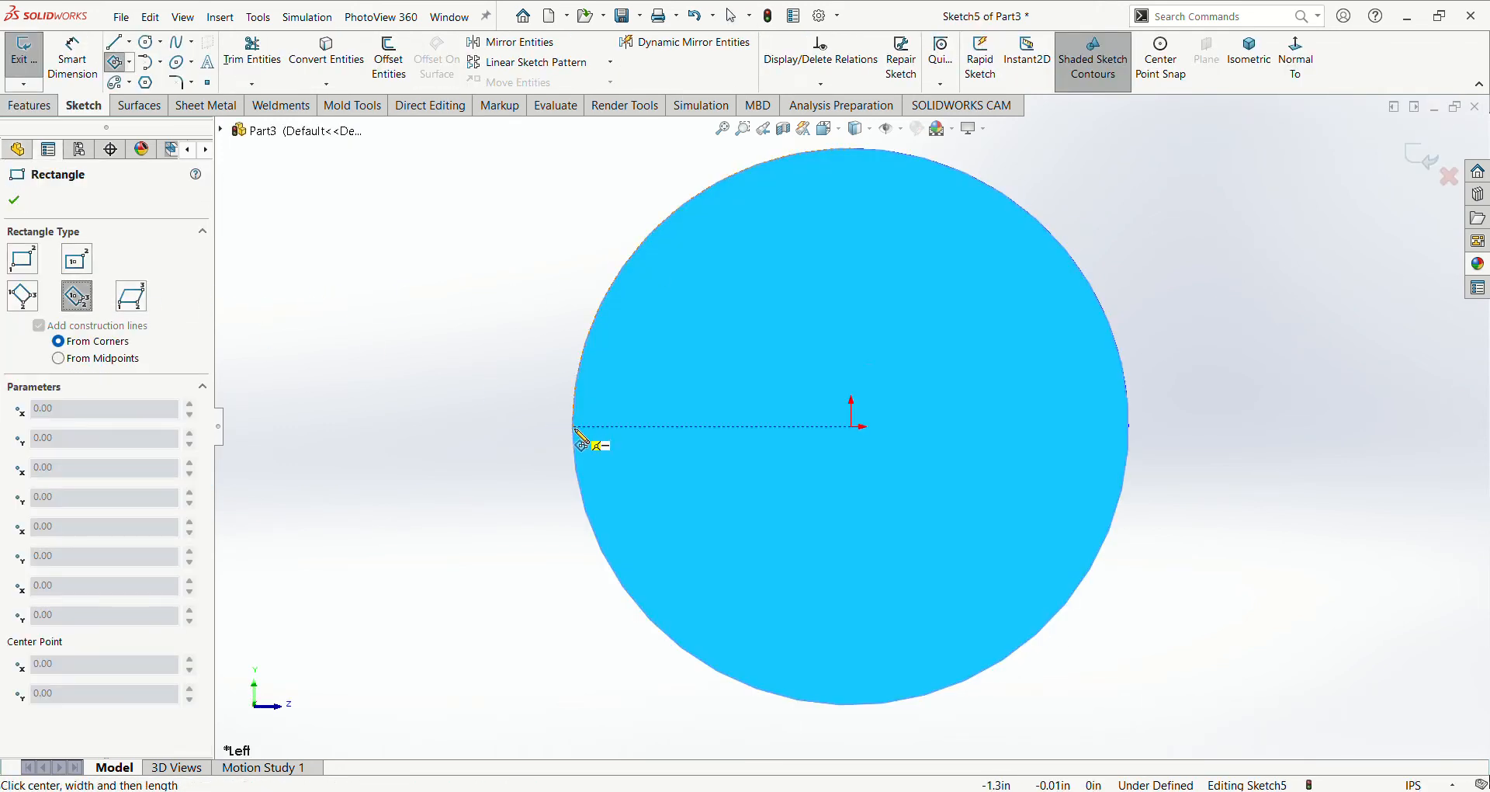
click(574, 427)
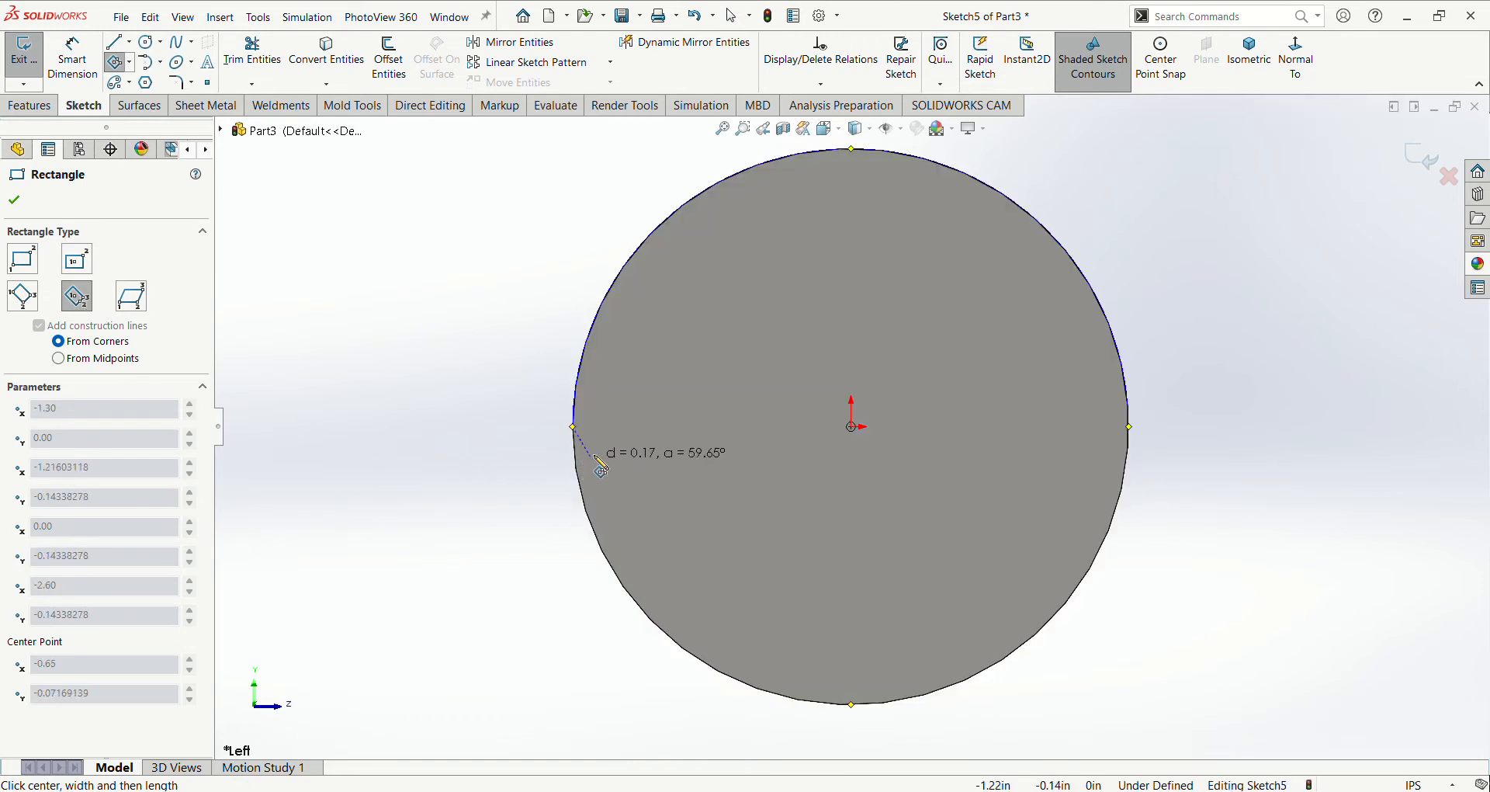
click(548, 431)
key(Escape)
scroll(551, 442, down, 3)
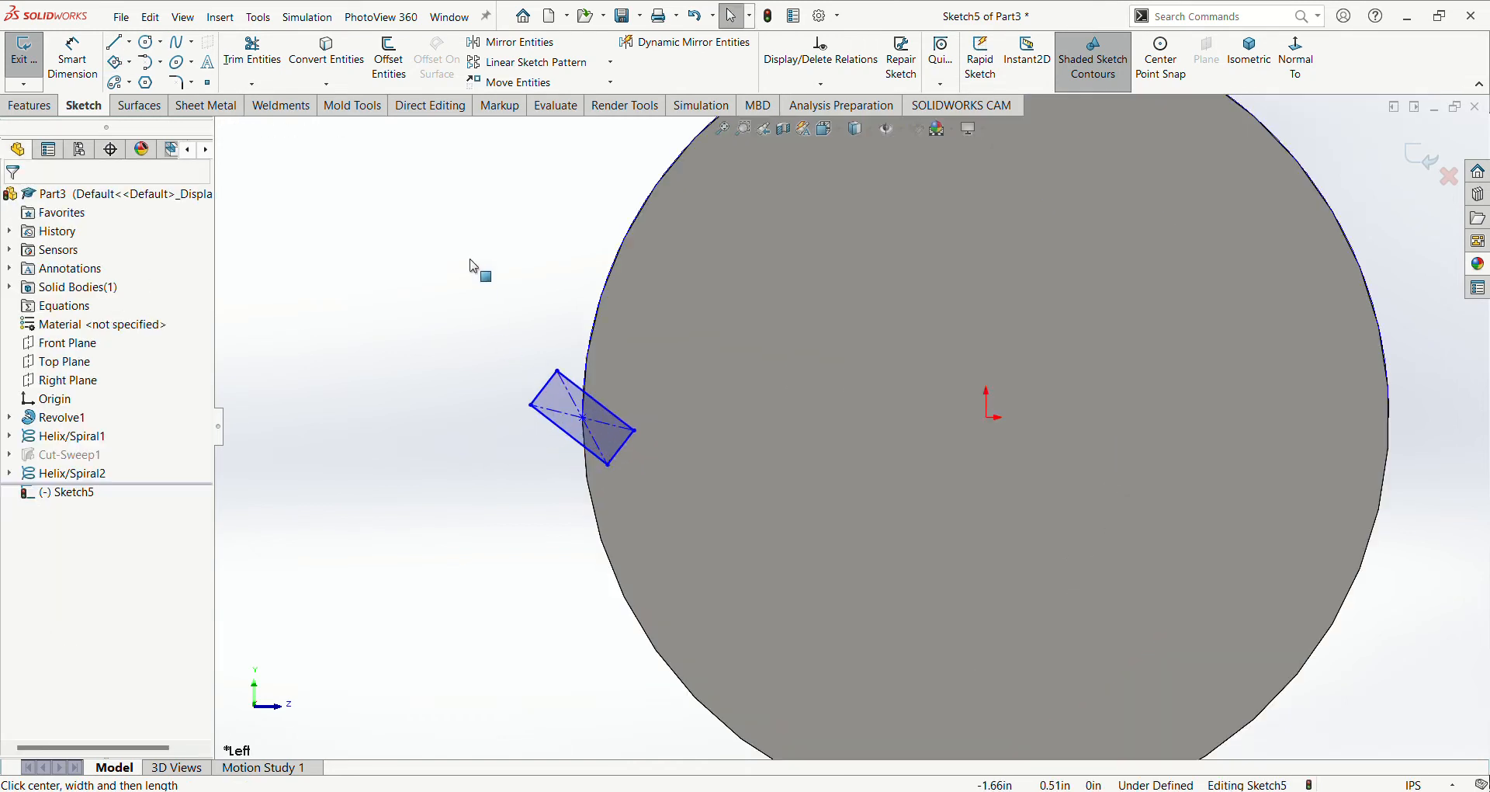
Step: Dimension the rectangle's short outer side to 0.15 in
key(d)
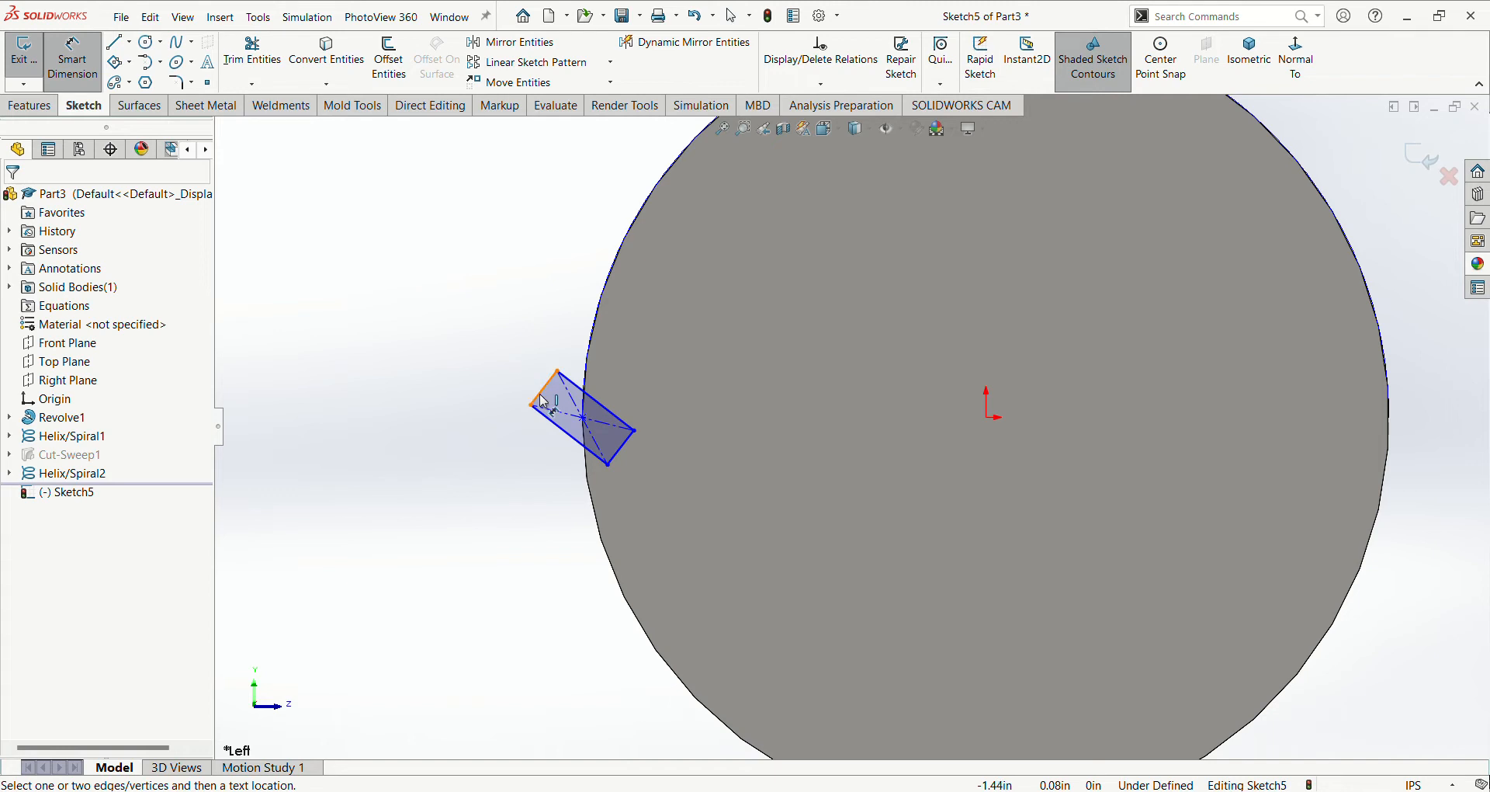
click(544, 402)
click(507, 371)
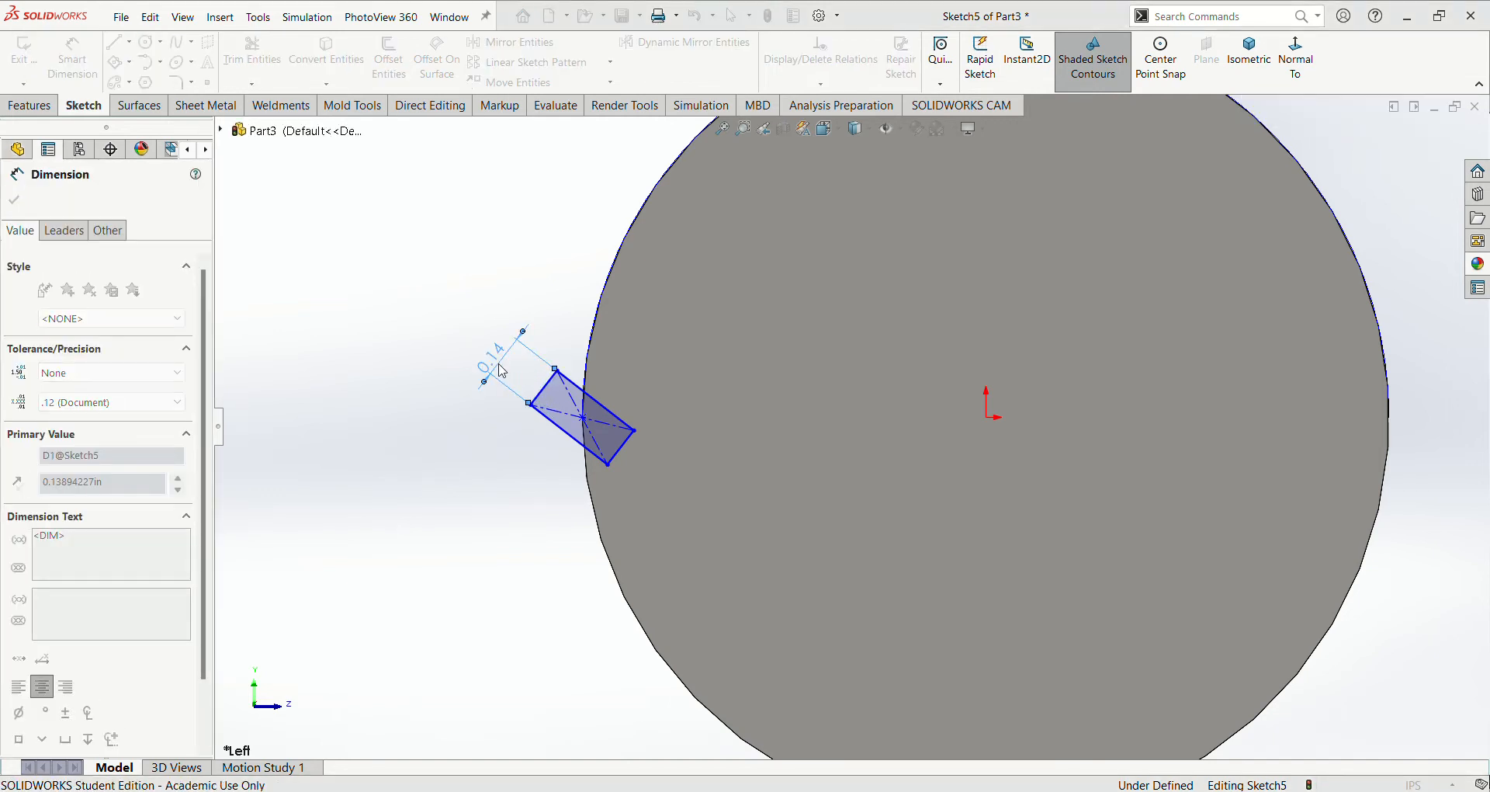
text(.15)
key(Return)
scroll(551, 458, down, 6)
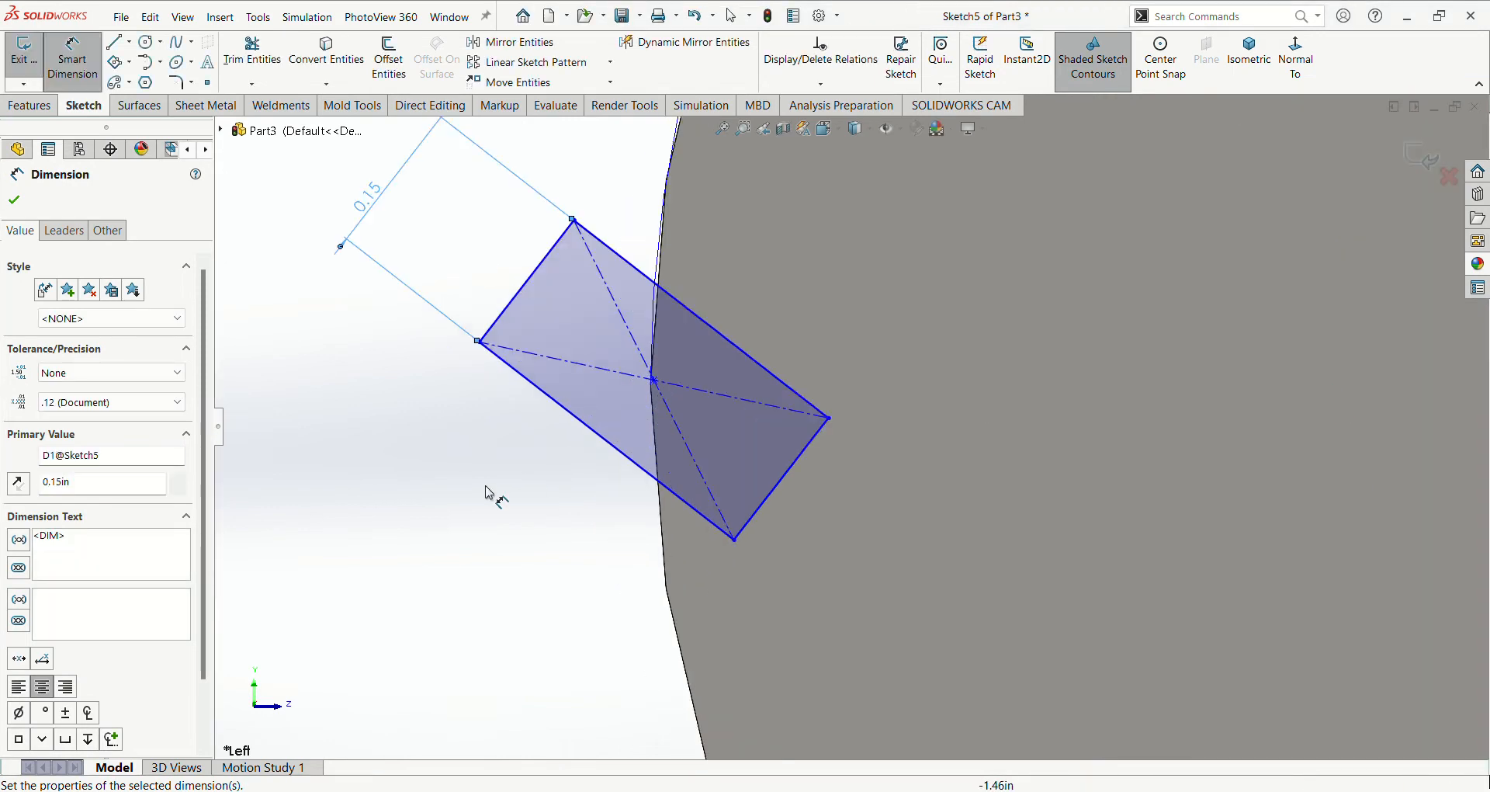
key(Escape)
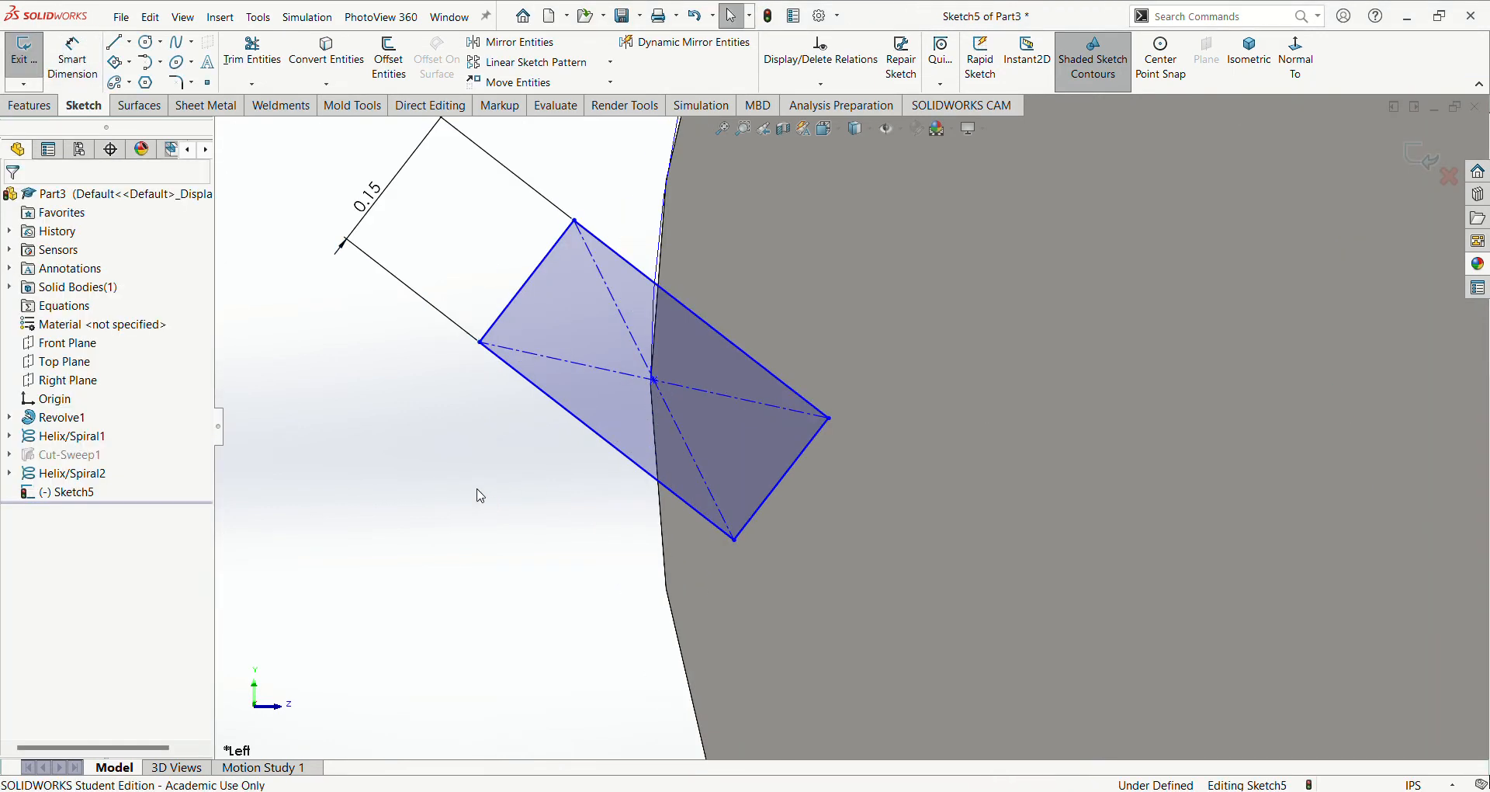
Step: Make two adjacent rectangle sides equal and align two opposite corners horizontally to form a diamond-oriented square
click(541, 392)
ctrl+click(496, 329)
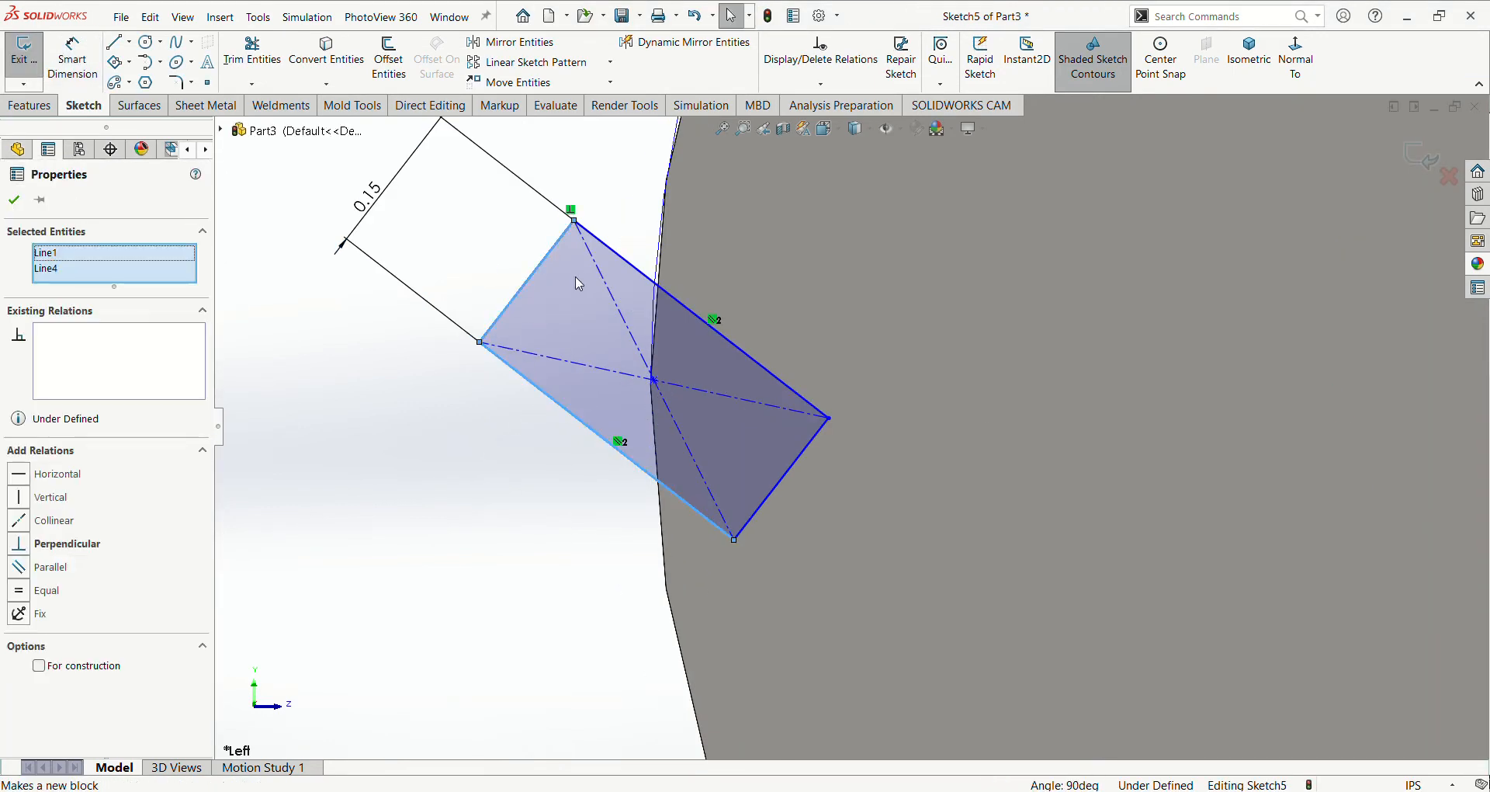
click(48, 590)
key(Escape)
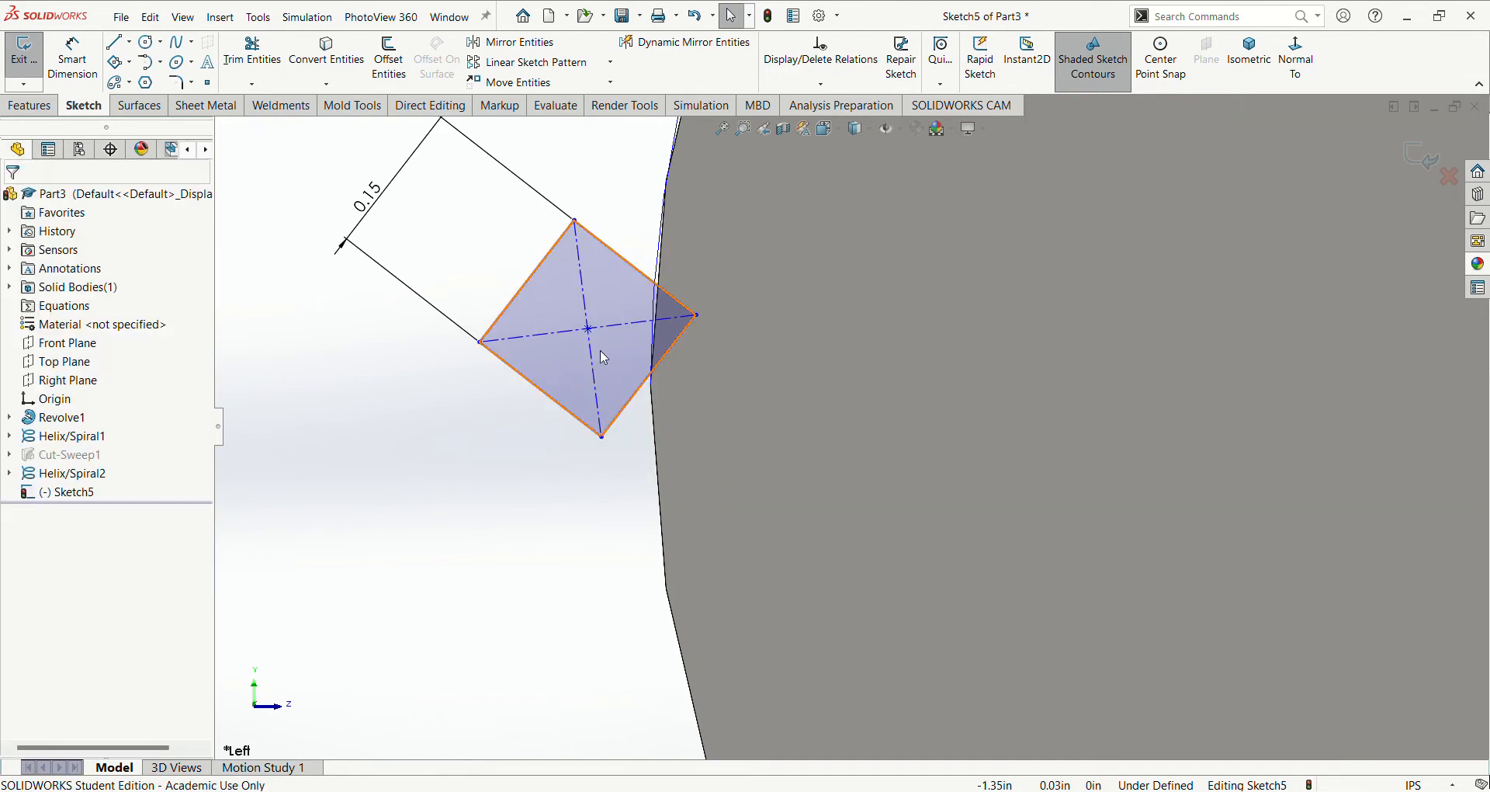
click(479, 341)
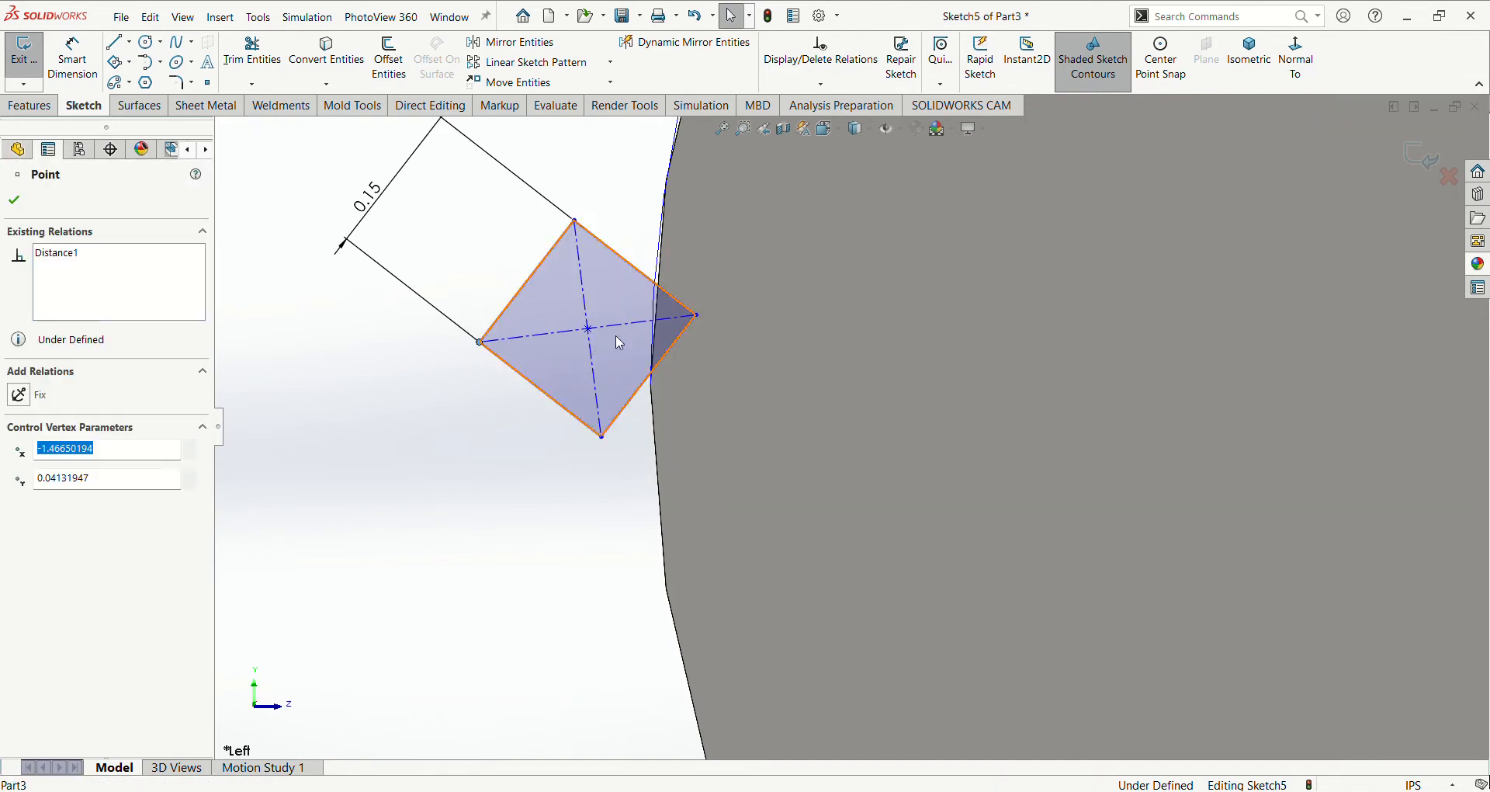
ctrl+click(696, 315)
click(751, 255)
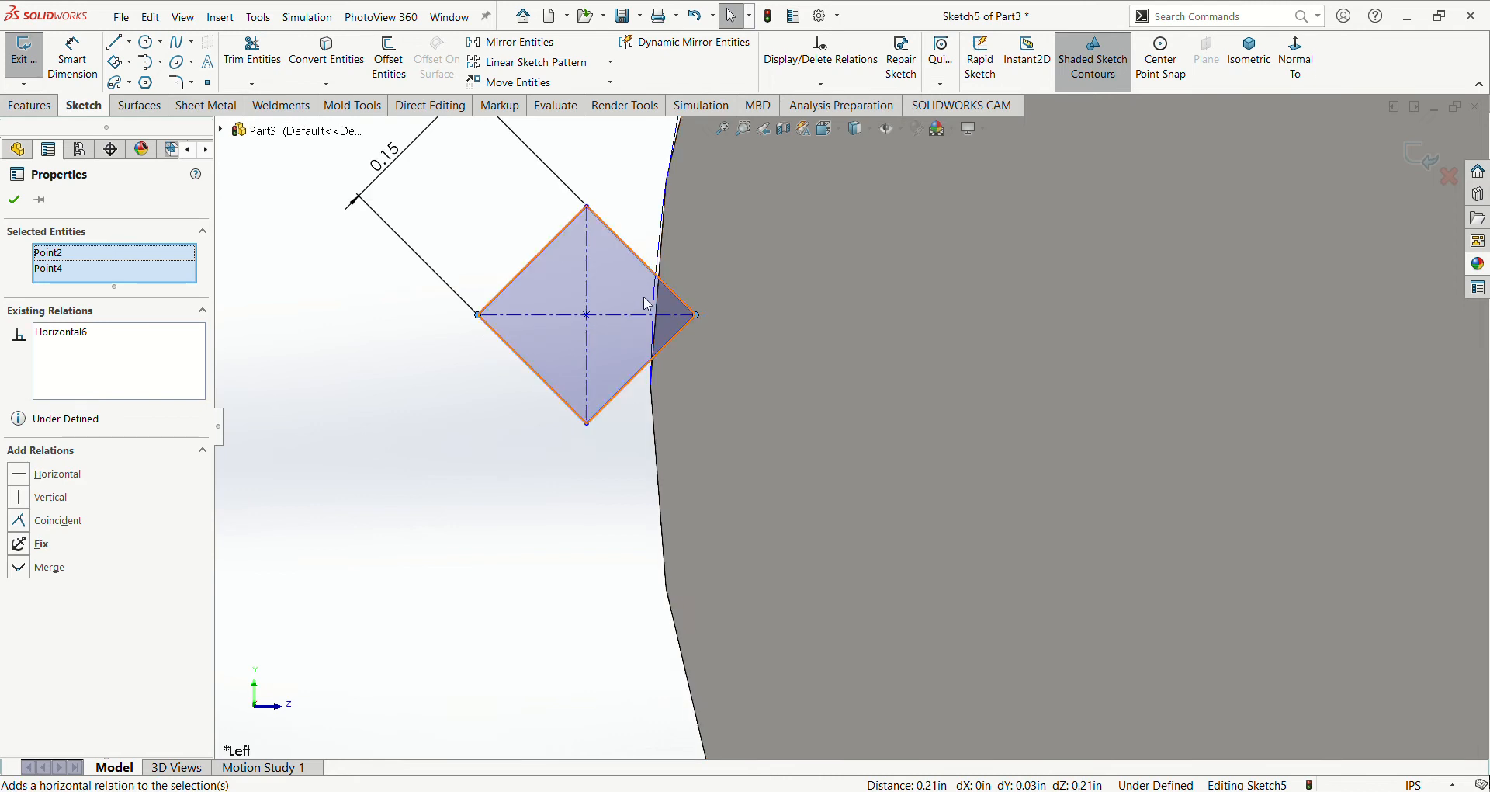
Step: Add a horizontal relation between the square's center point and the origin
click(588, 314)
scroll(549, 508, up, 4)
scroll(858, 431, up, 3)
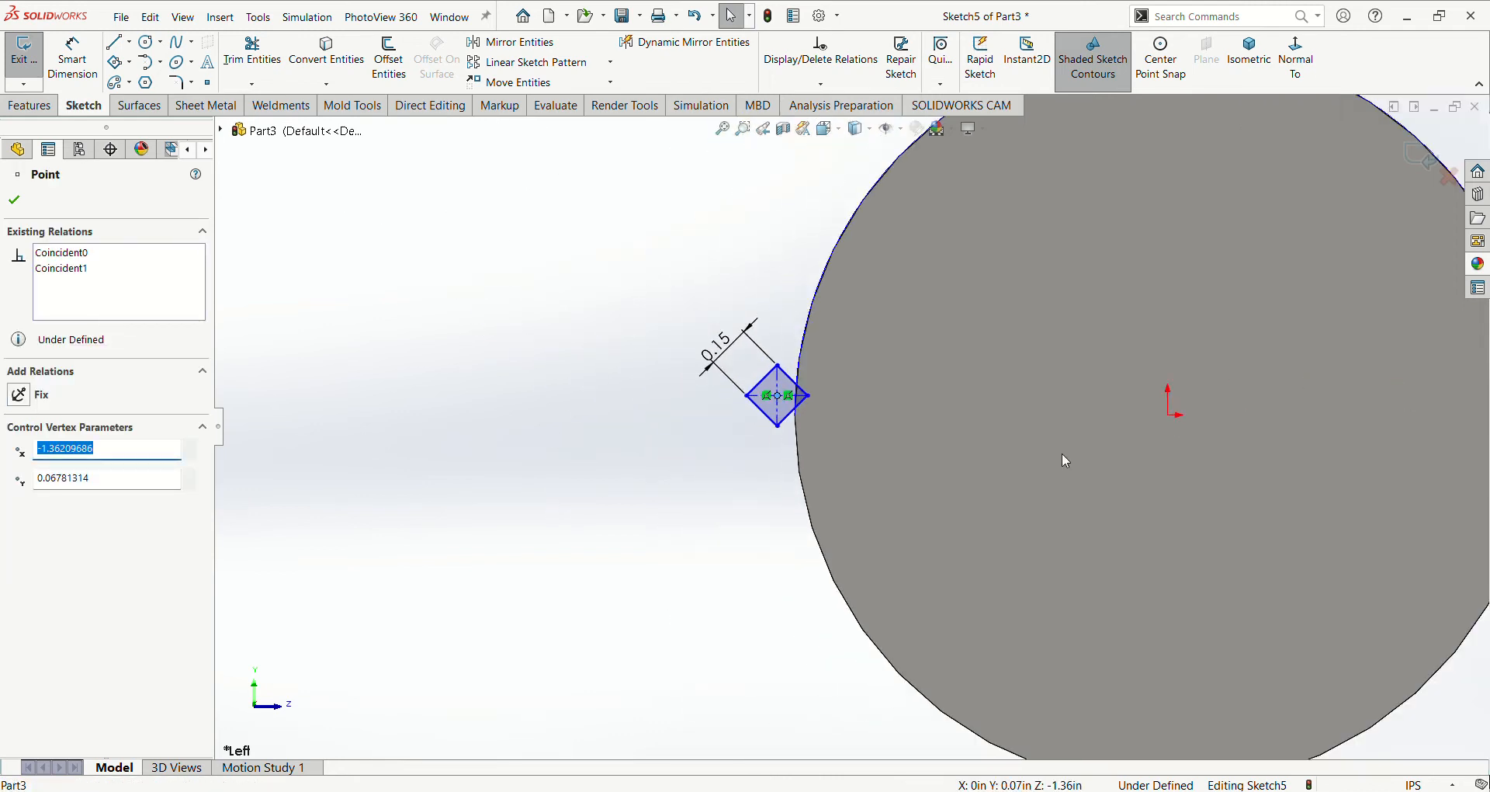
ctrl+click(1171, 416)
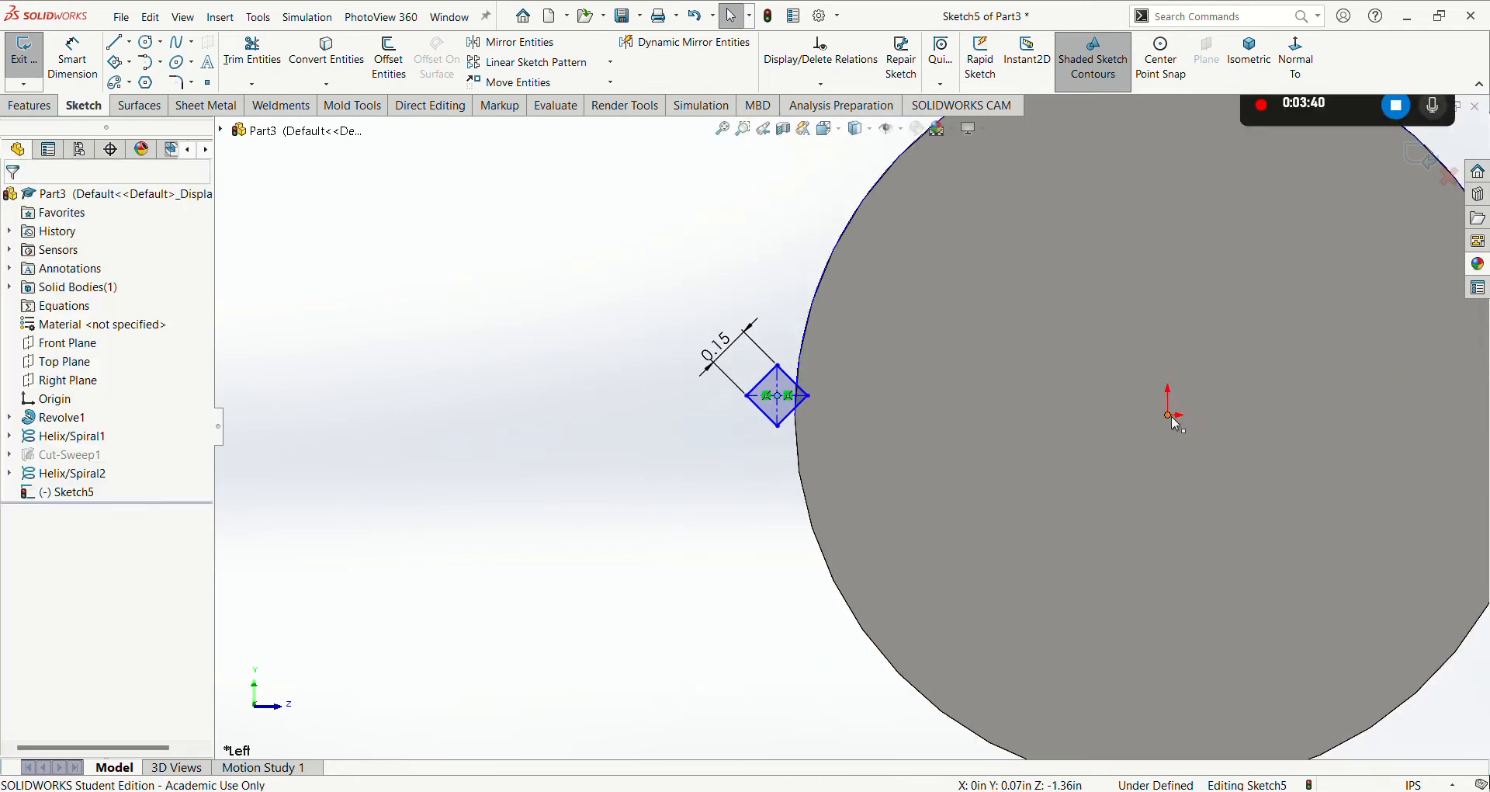
click(1224, 349)
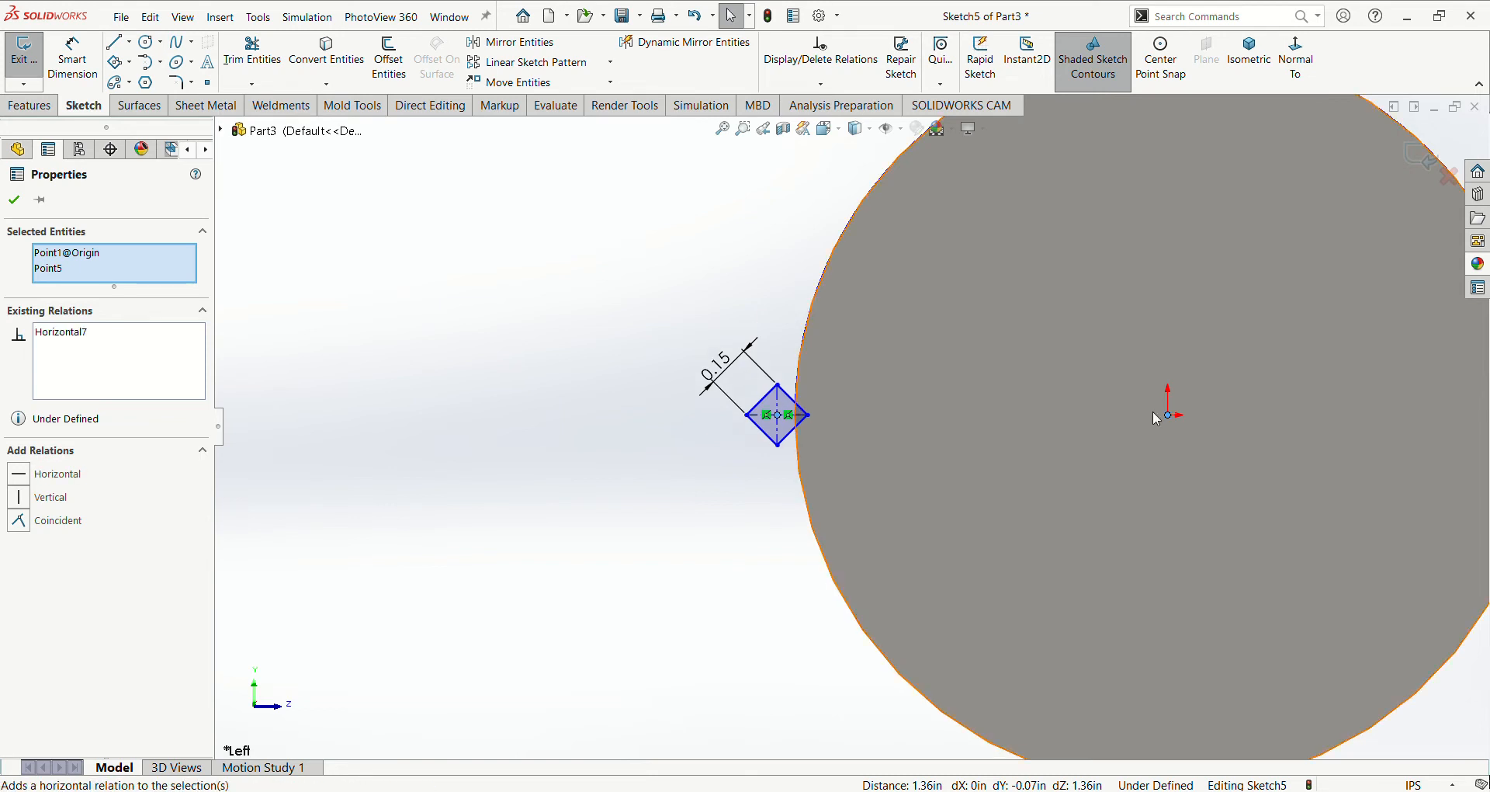
click(801, 463)
click(715, 512)
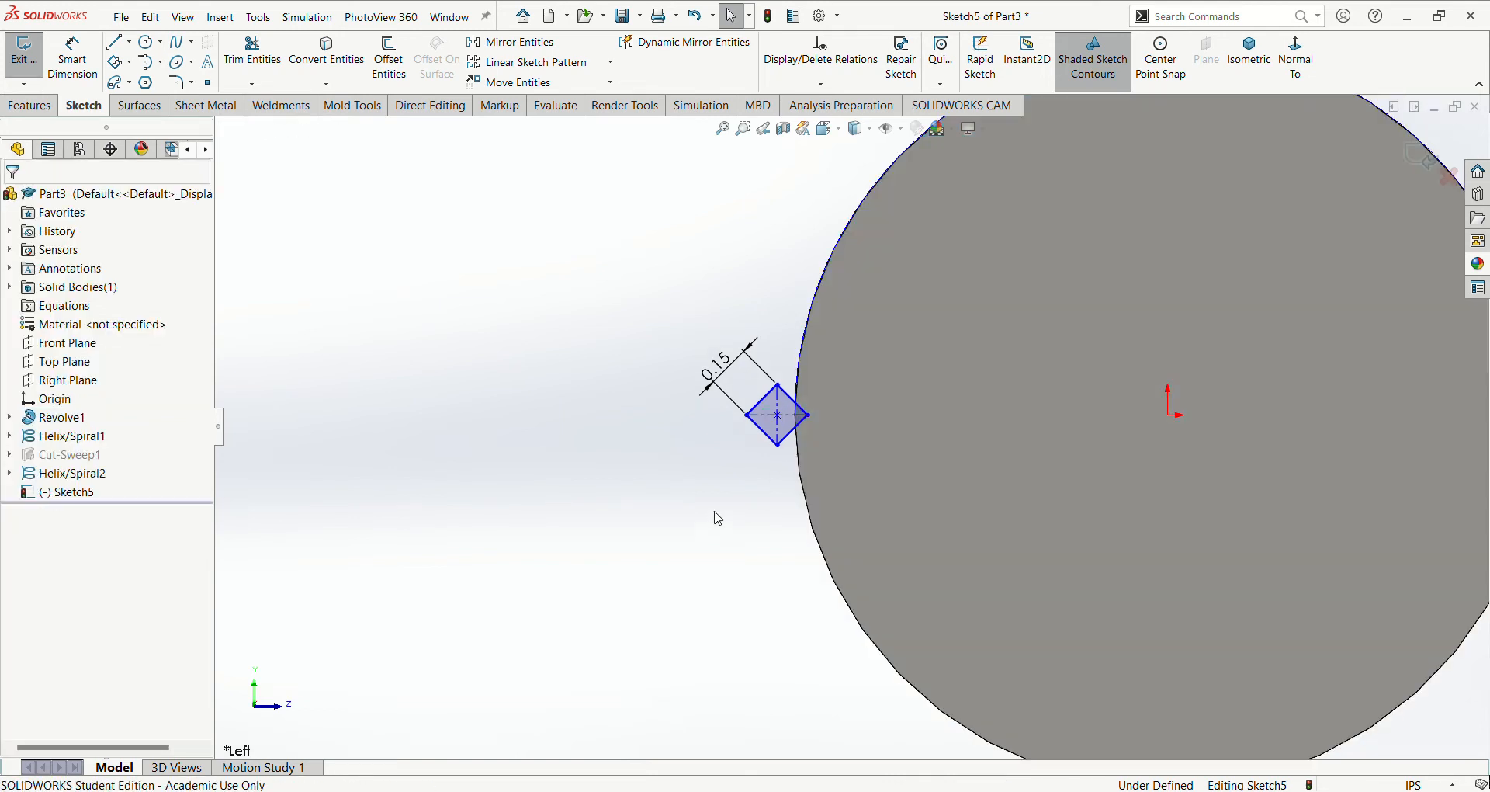
Step: Make the square's center point coincident with the circular edge of the head
click(777, 416)
ctrl+click(804, 497)
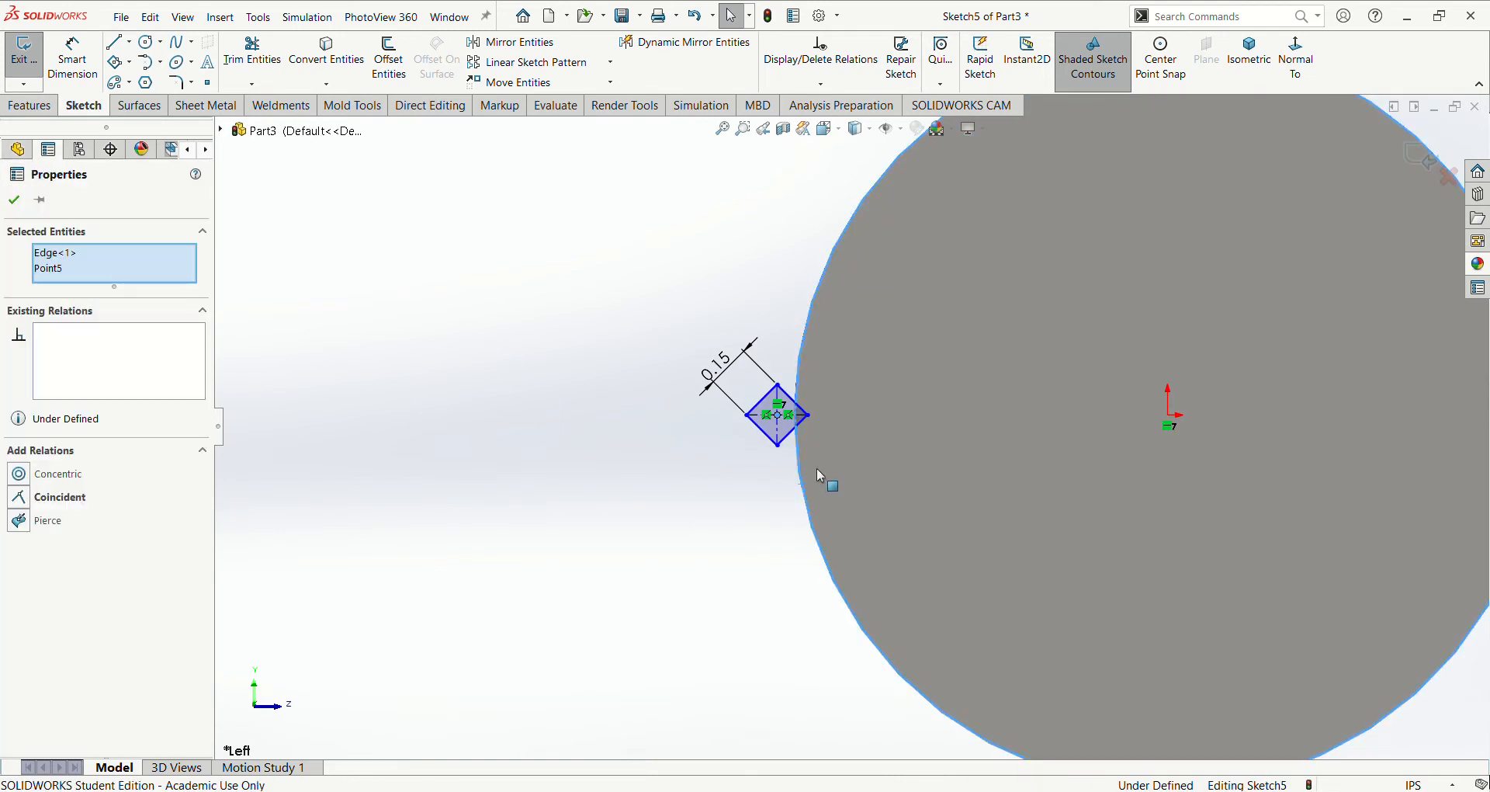
click(866, 423)
click(708, 580)
scroll(709, 581, up, 1)
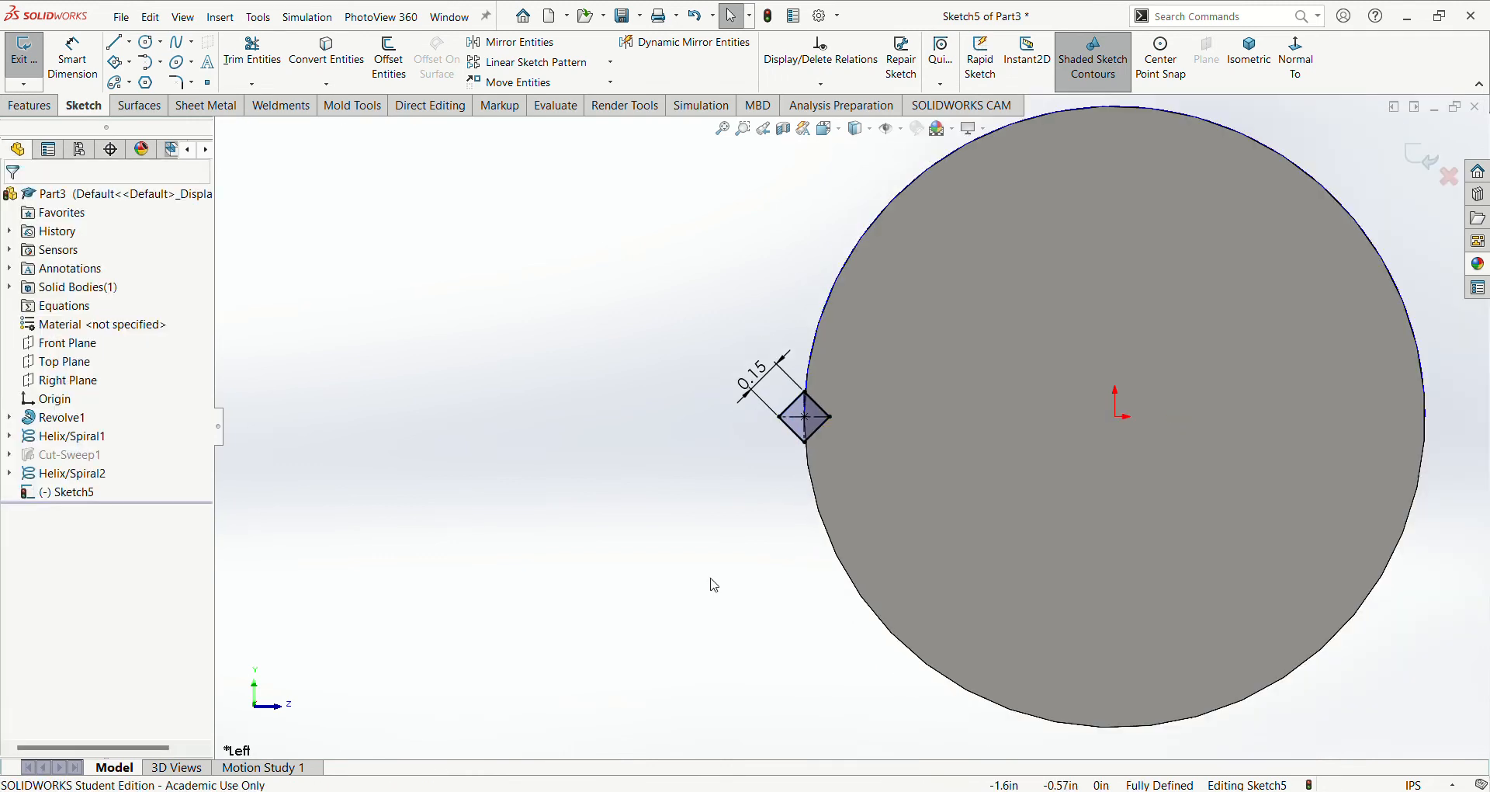
Step: Create a swept cut with the square sketch as the profile and the second helix as the path
middle_drag(696, 546, 712, 563)
click(30, 105)
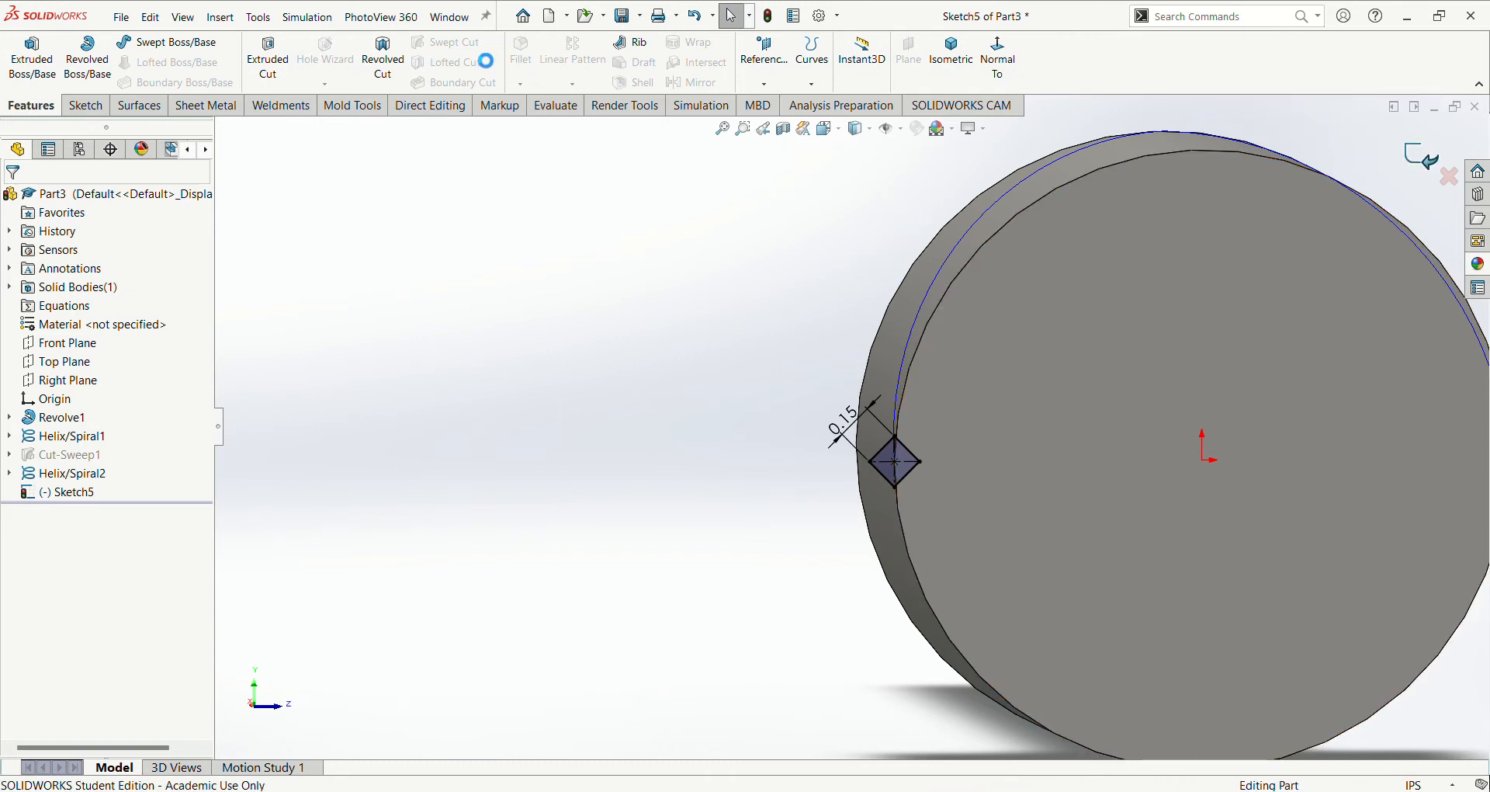
click(461, 49)
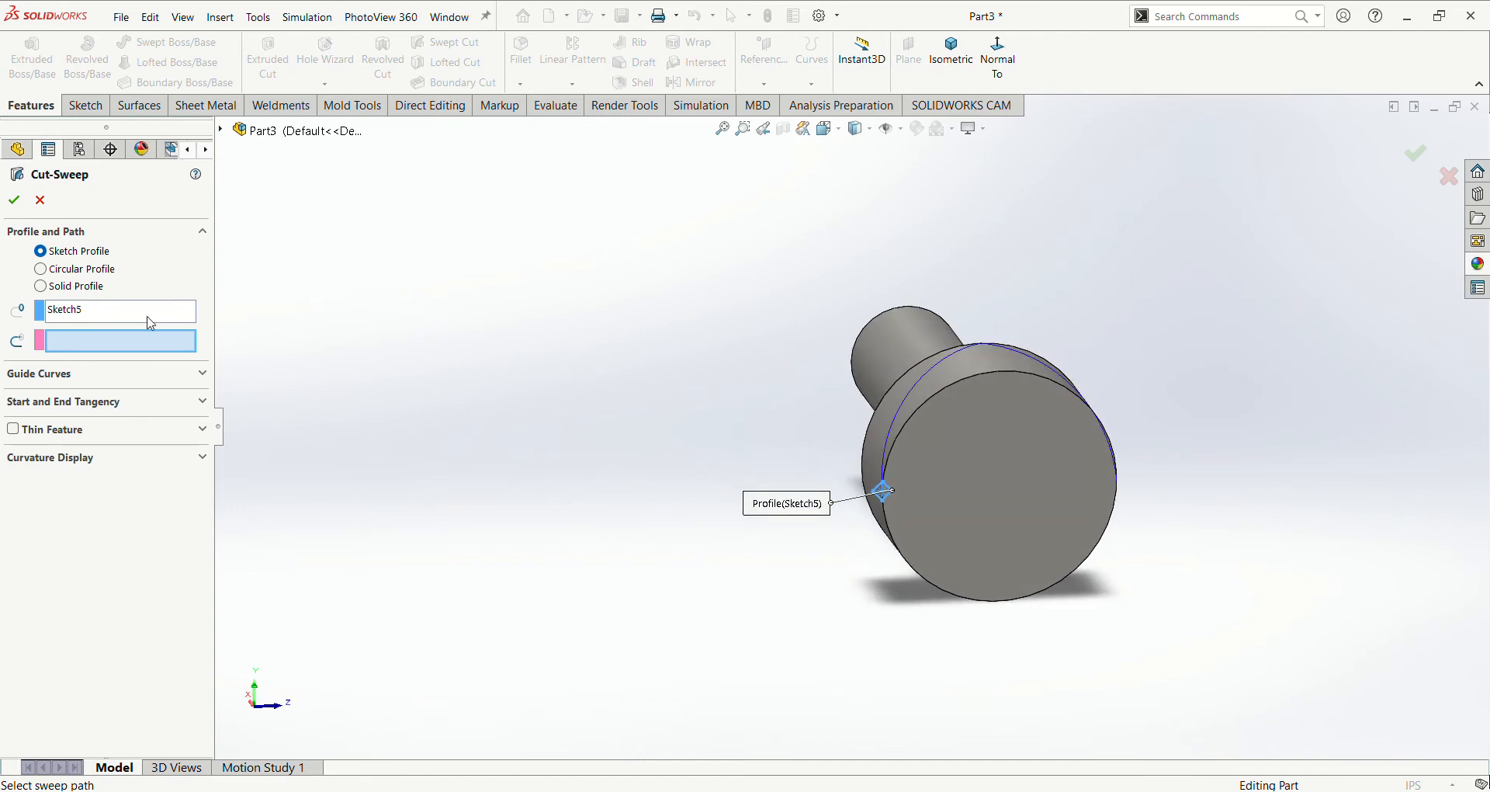
scroll(915, 420, down, 2)
click(899, 396)
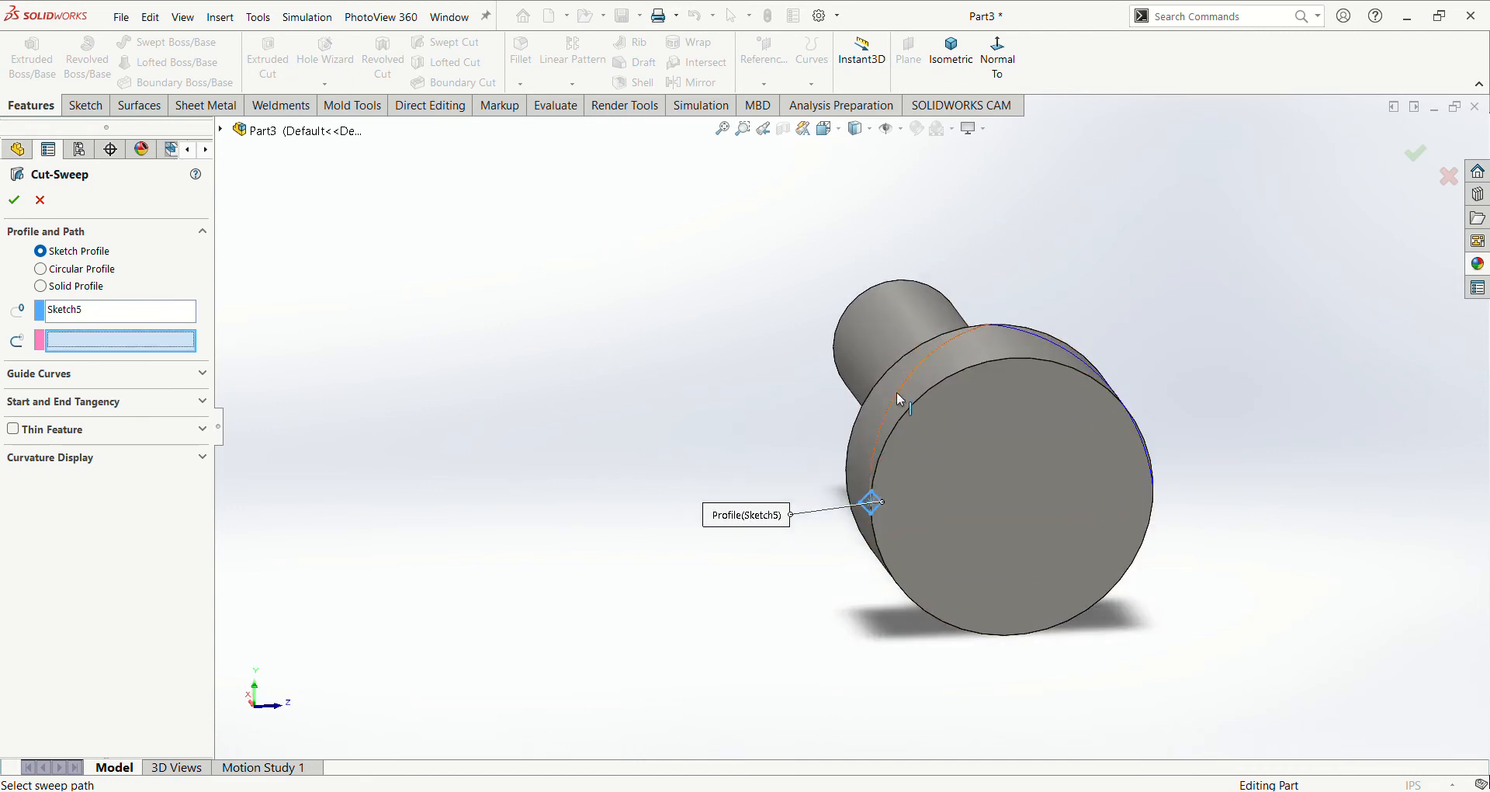
click(14, 200)
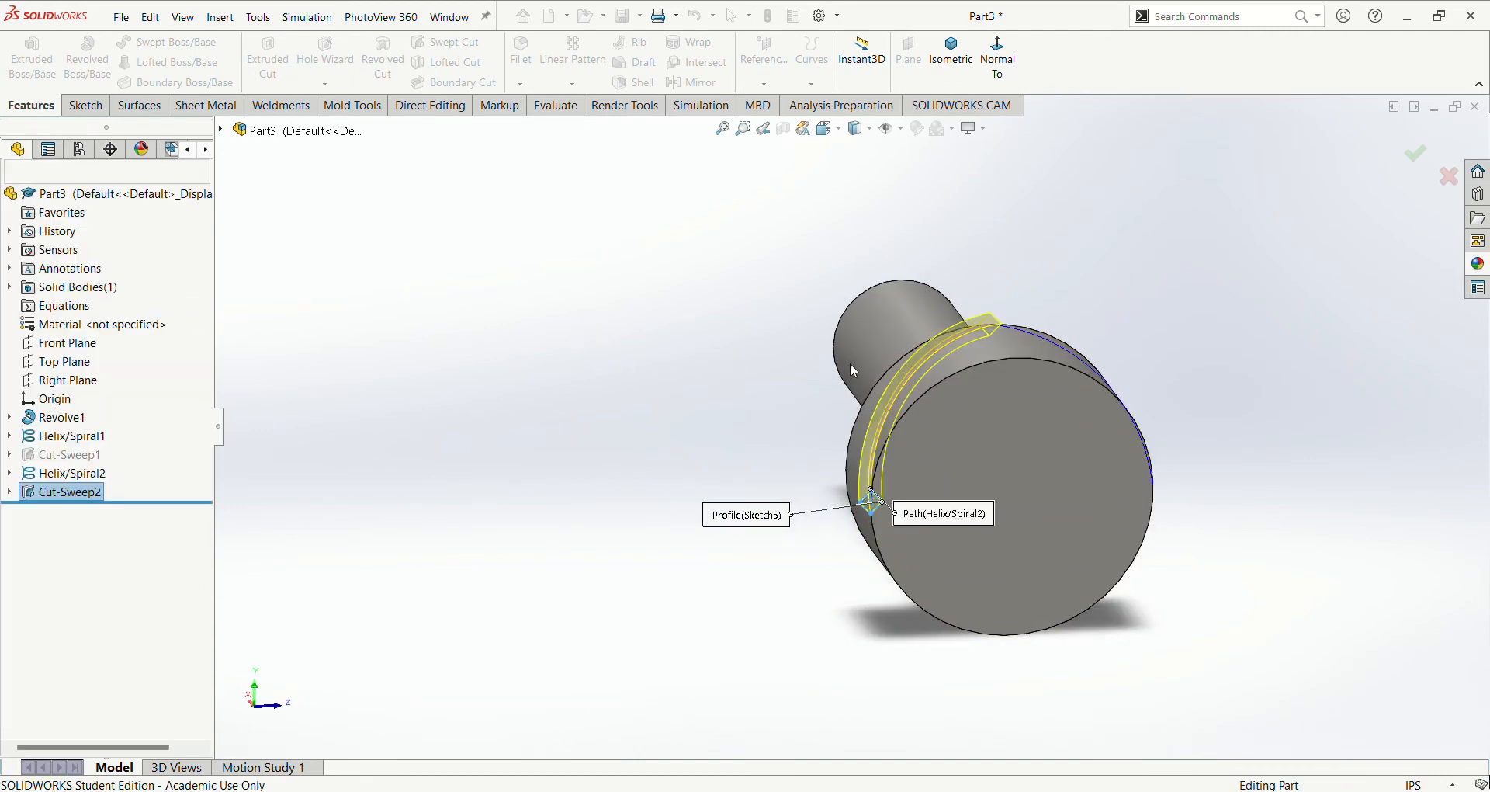
Step: Unsuppress the first swept cut, Cut-Sweep1, so both helical grooves are active on the head
middle_drag(850, 362, 1064, 377)
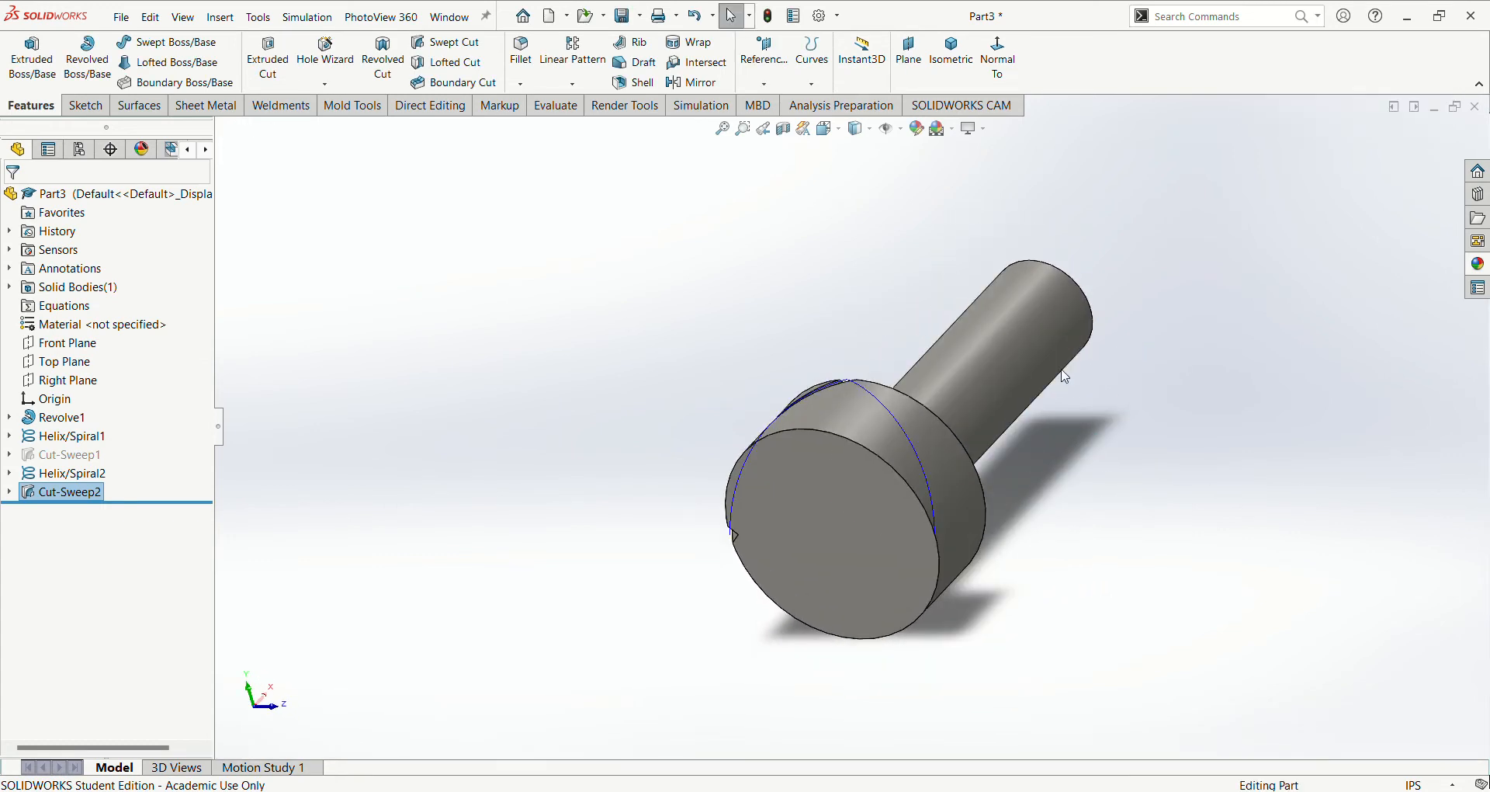
mouse_move(734, 396)
middle_down()
mouse_move(705, 393)
mouse_move(794, 449)
mouse_move(736, 371)
middle_up()
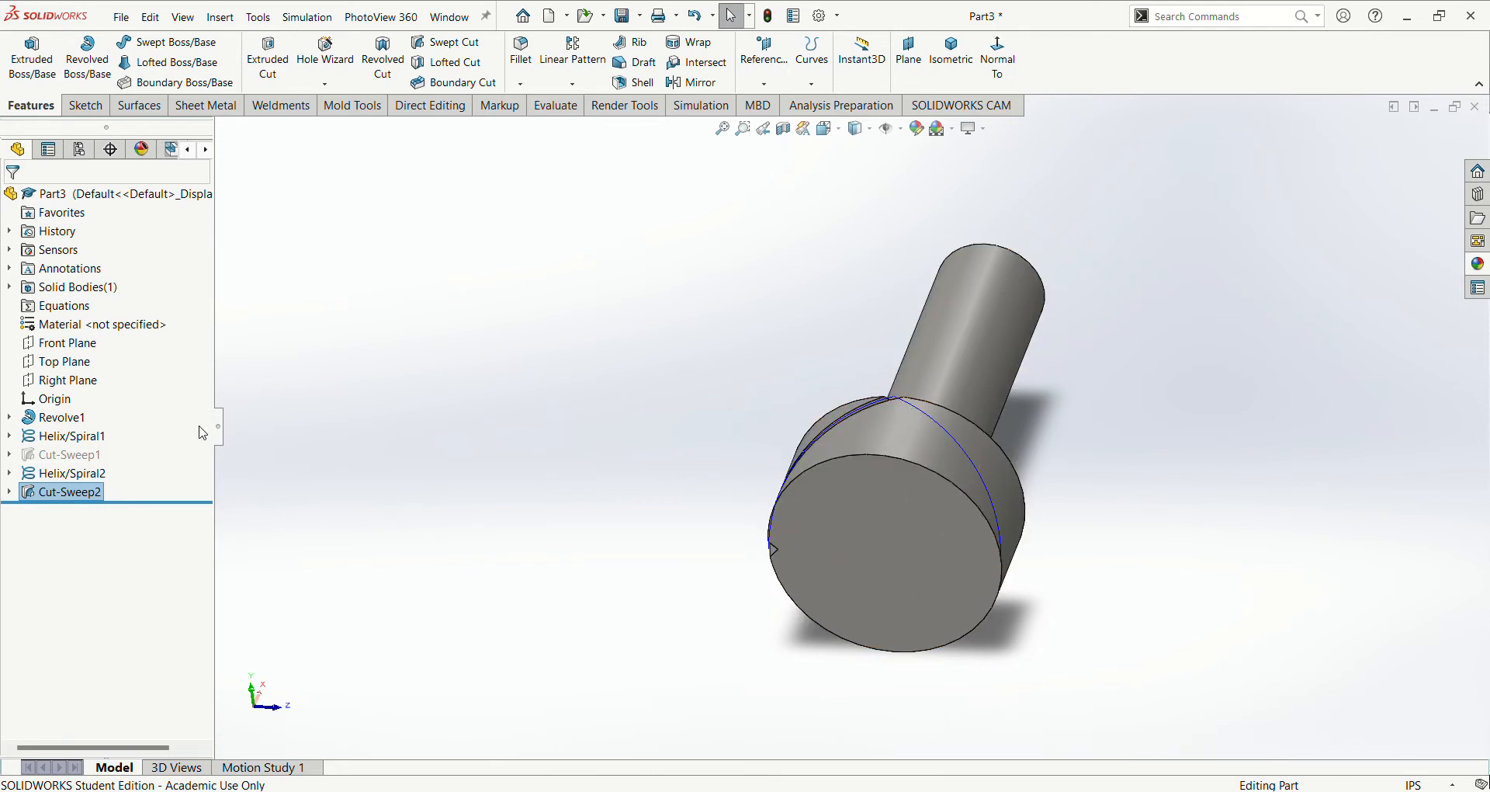
click(75, 458)
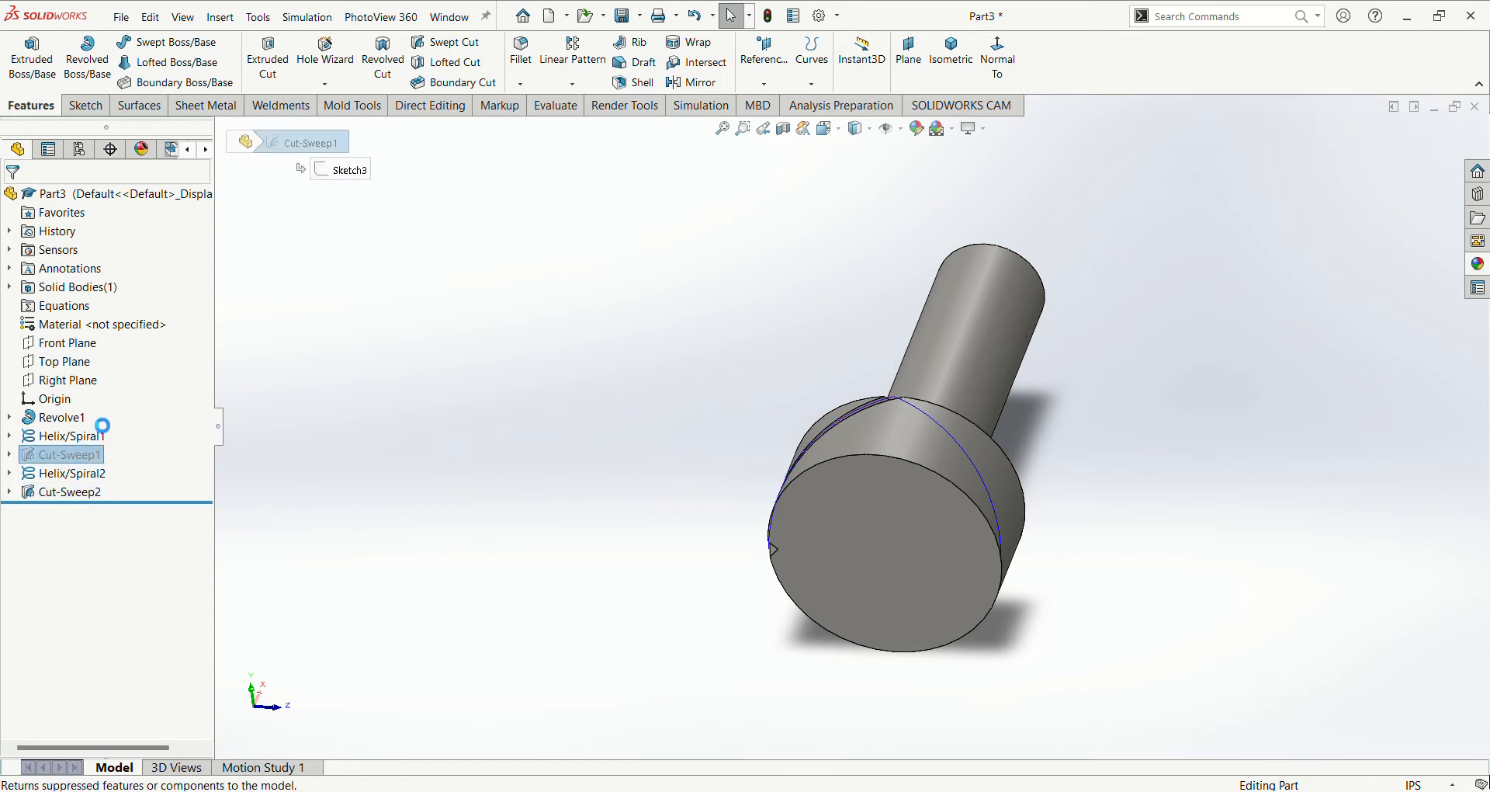
middle_drag(777, 388, 700, 373)
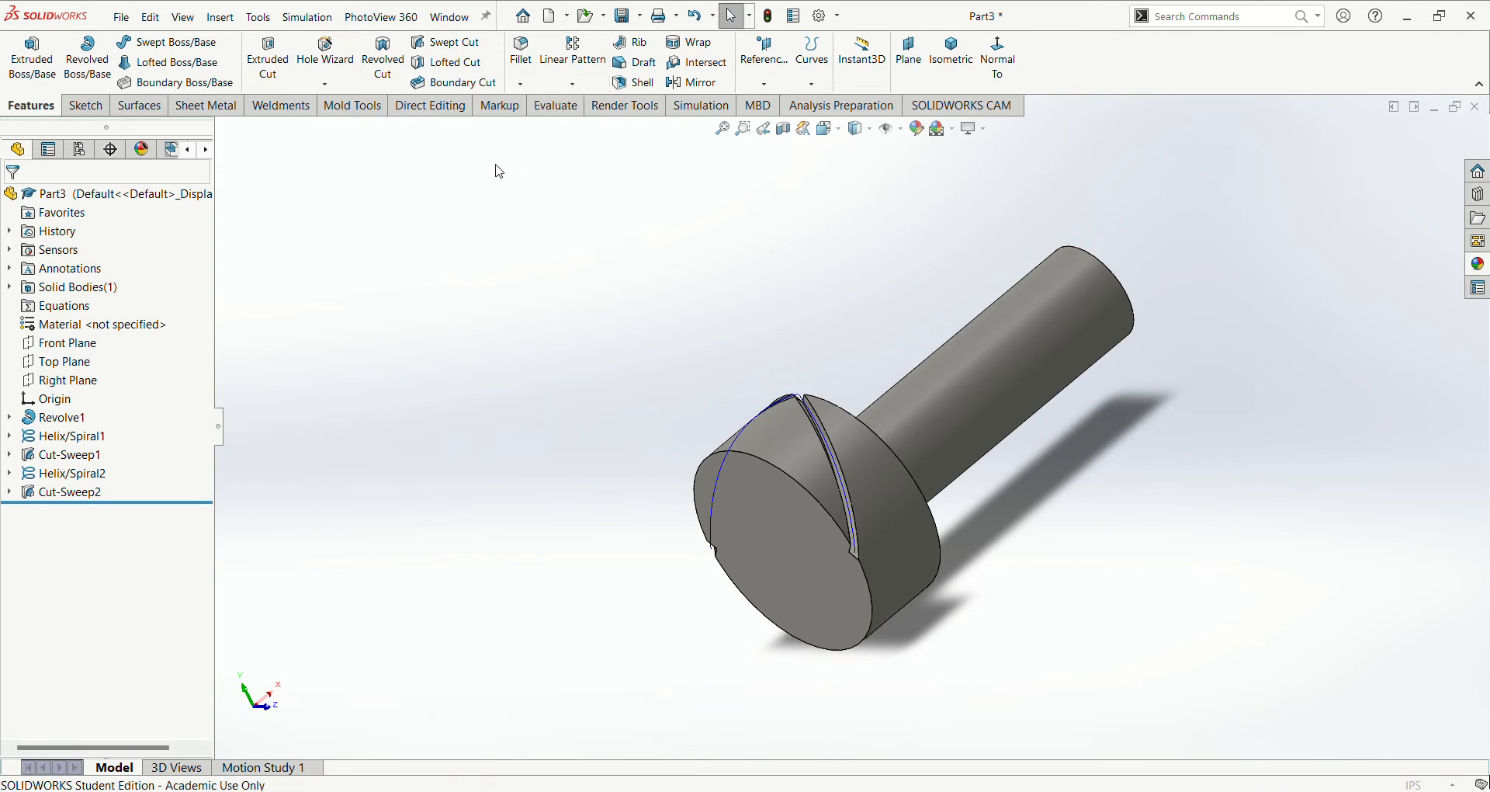
Step: Create a circular pattern of Cut-Sweep1 and Cut-Sweep2 around the head's circular edge, with 45 equally spaced instances over 360 degrees
click(152, 259)
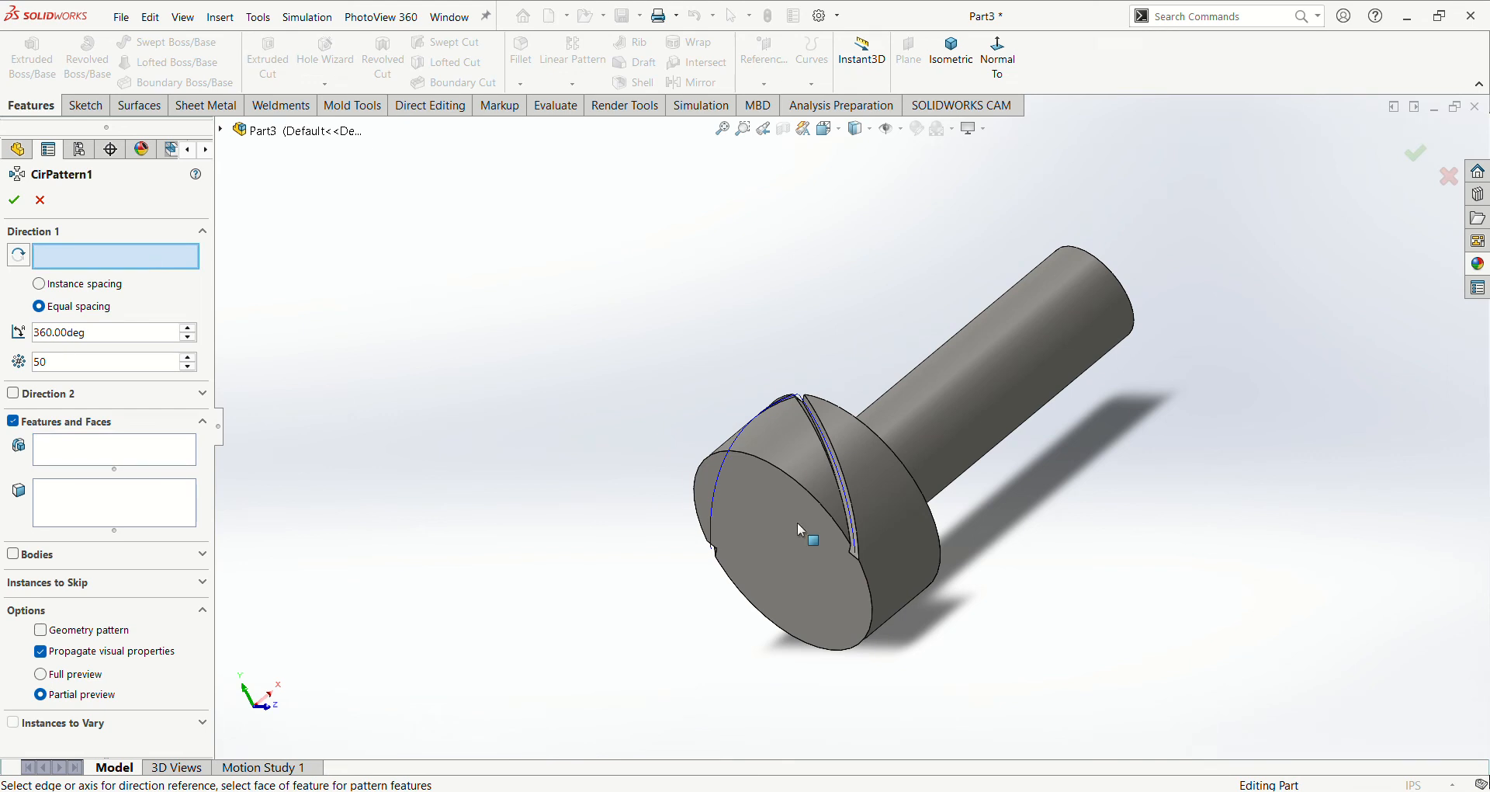
click(816, 496)
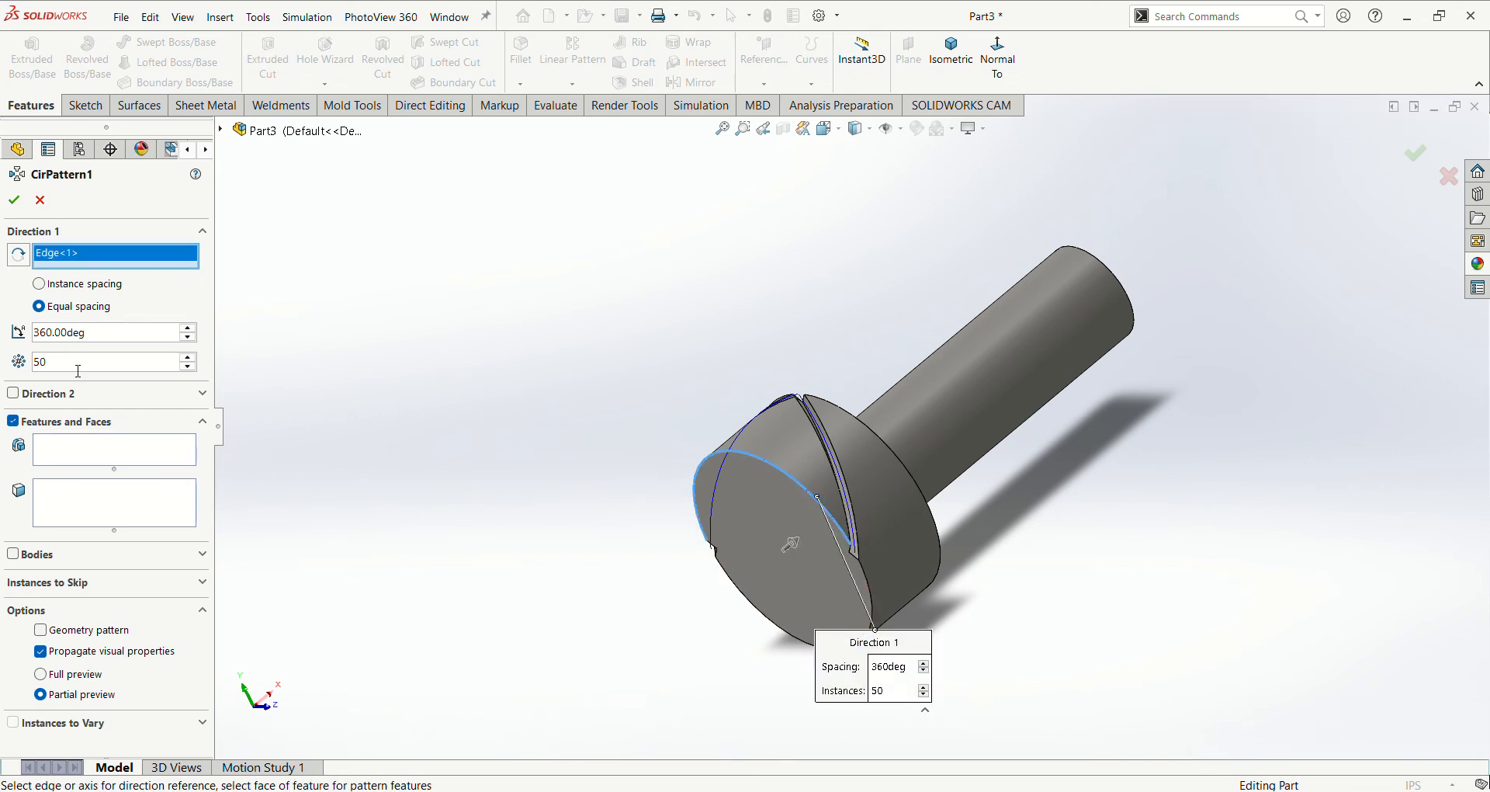
click(129, 461)
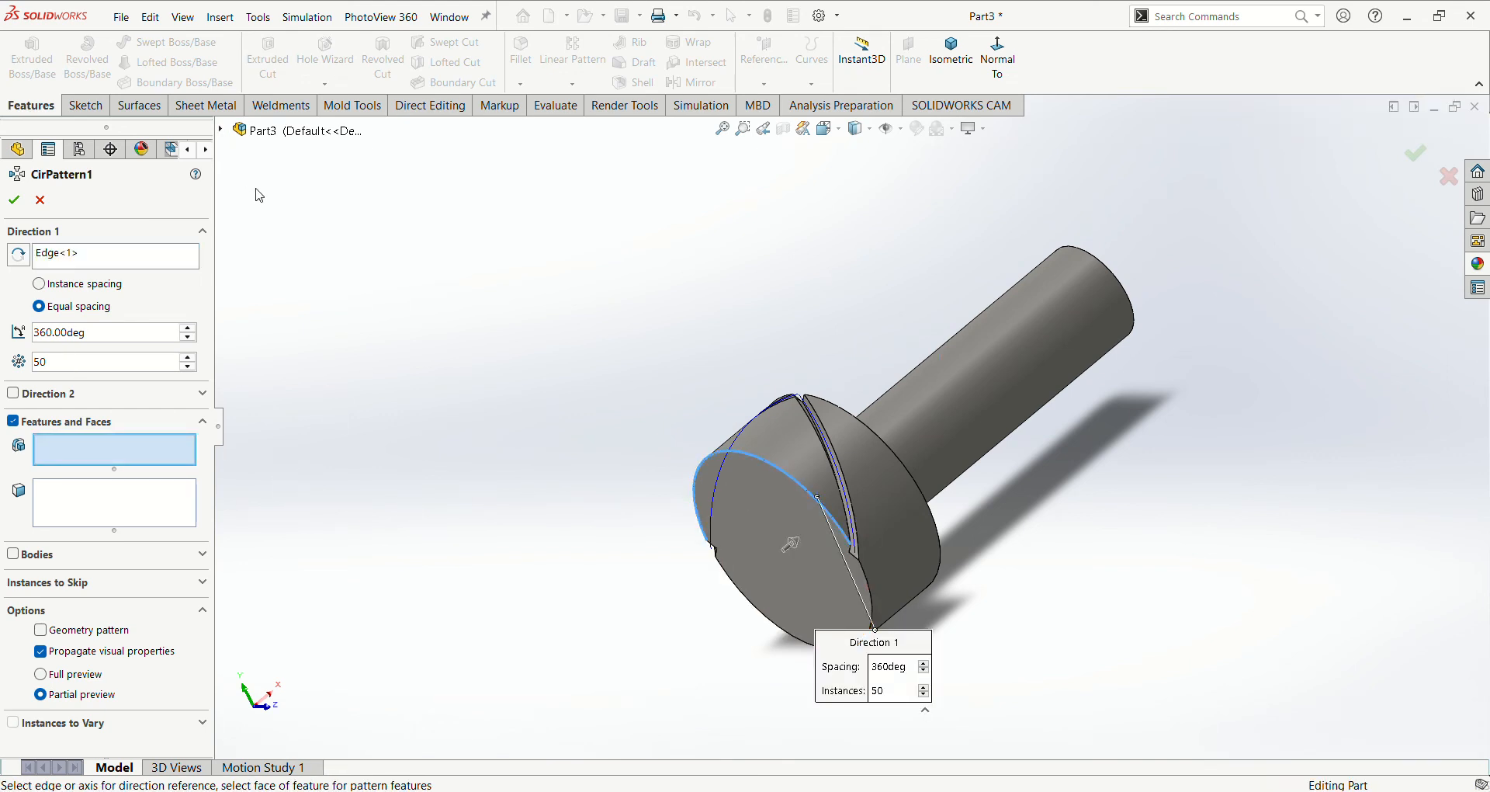
click(221, 130)
click(290, 430)
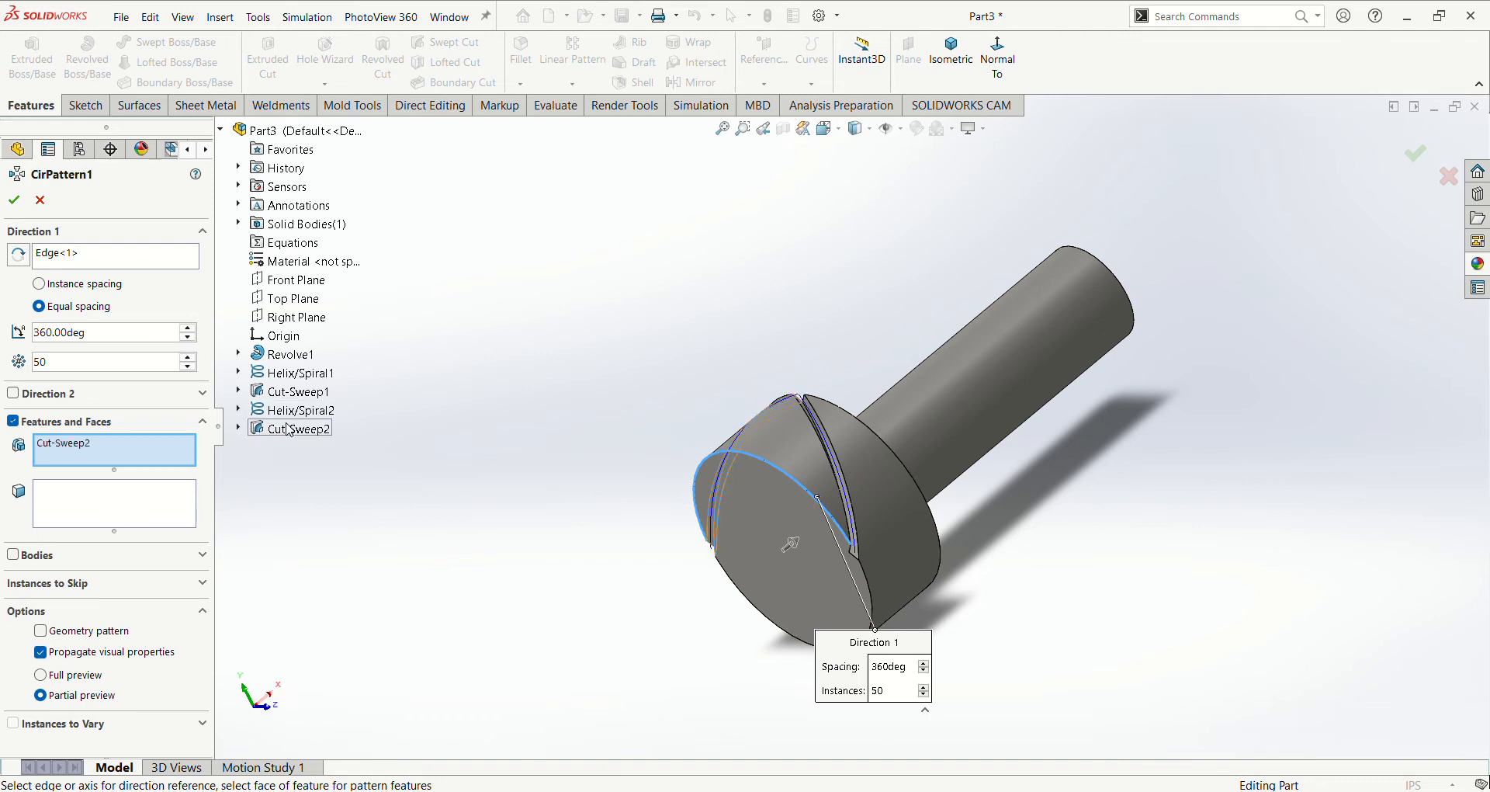
click(292, 391)
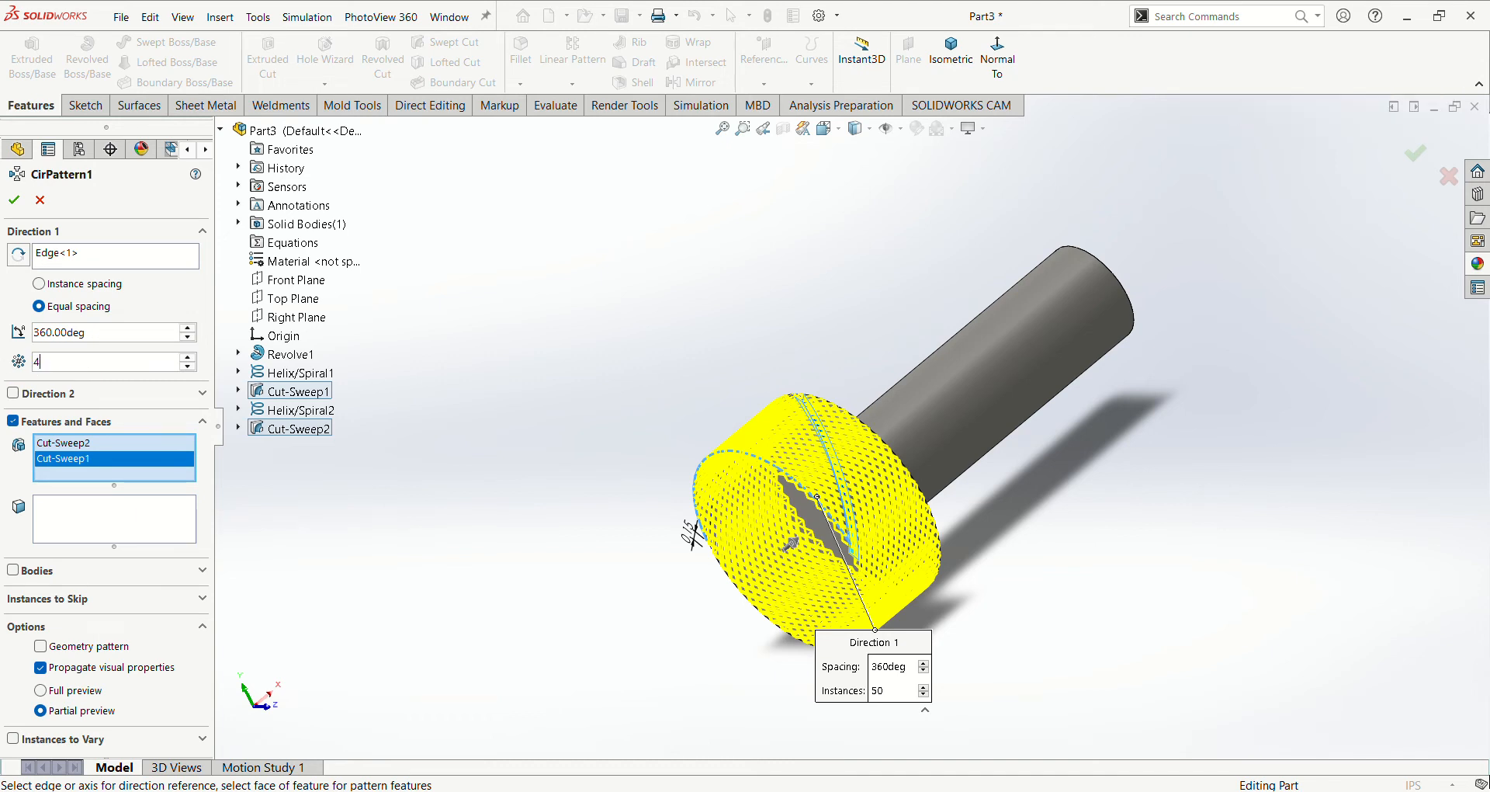
key(Return)
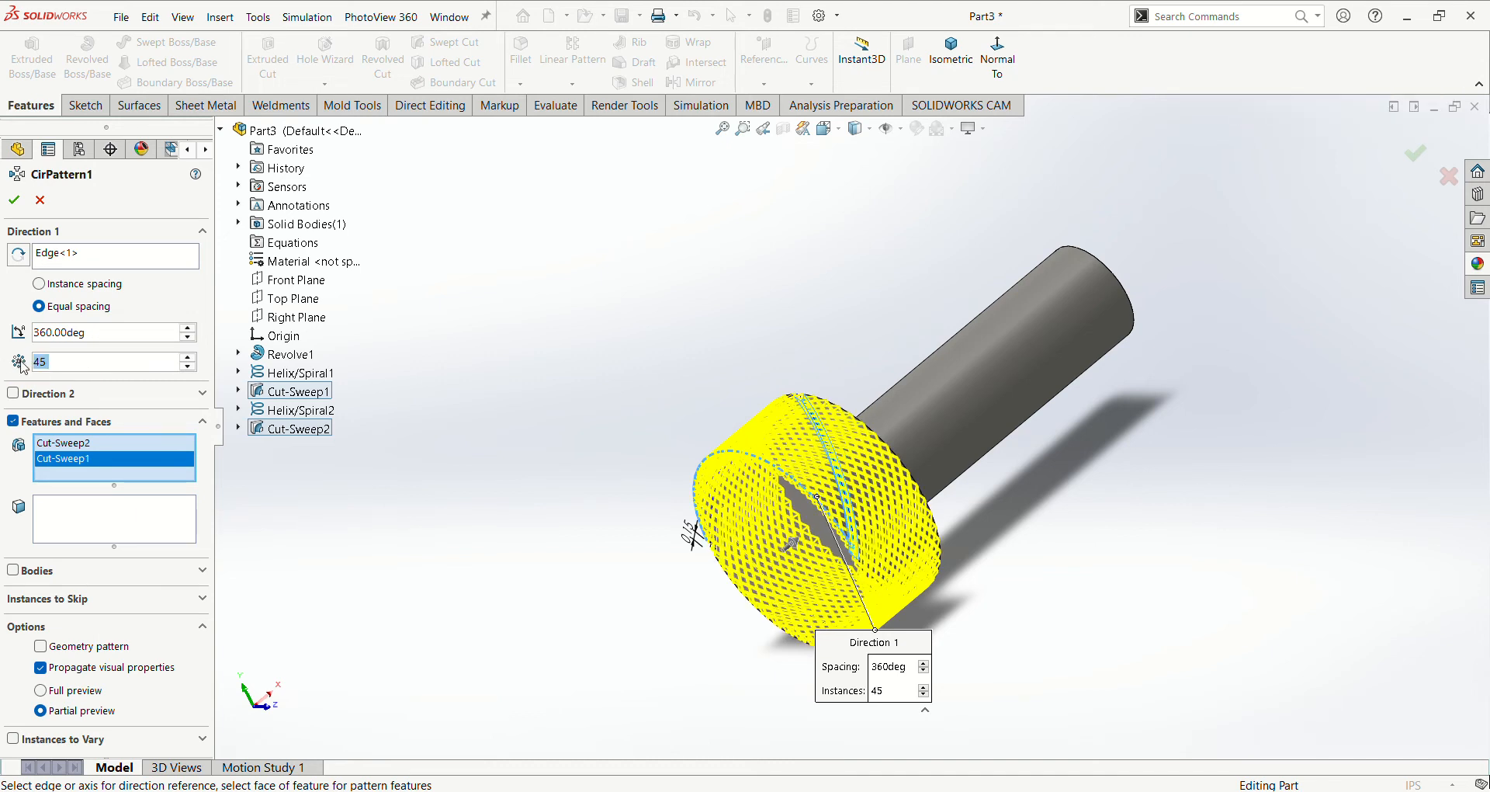
click(13, 202)
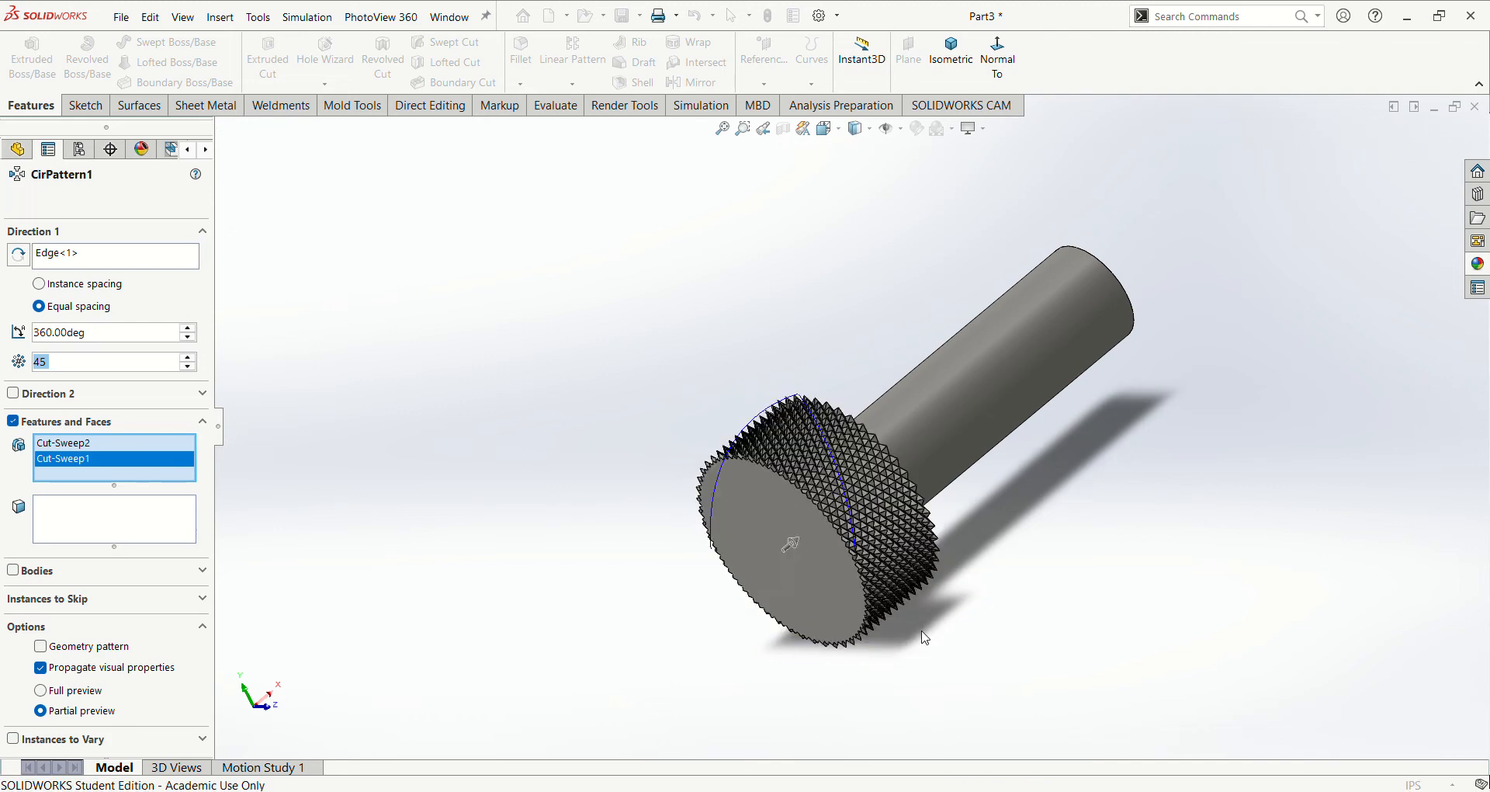
Step: Select both helix curves on the knurled head and hide them
scroll(865, 510, down, 5)
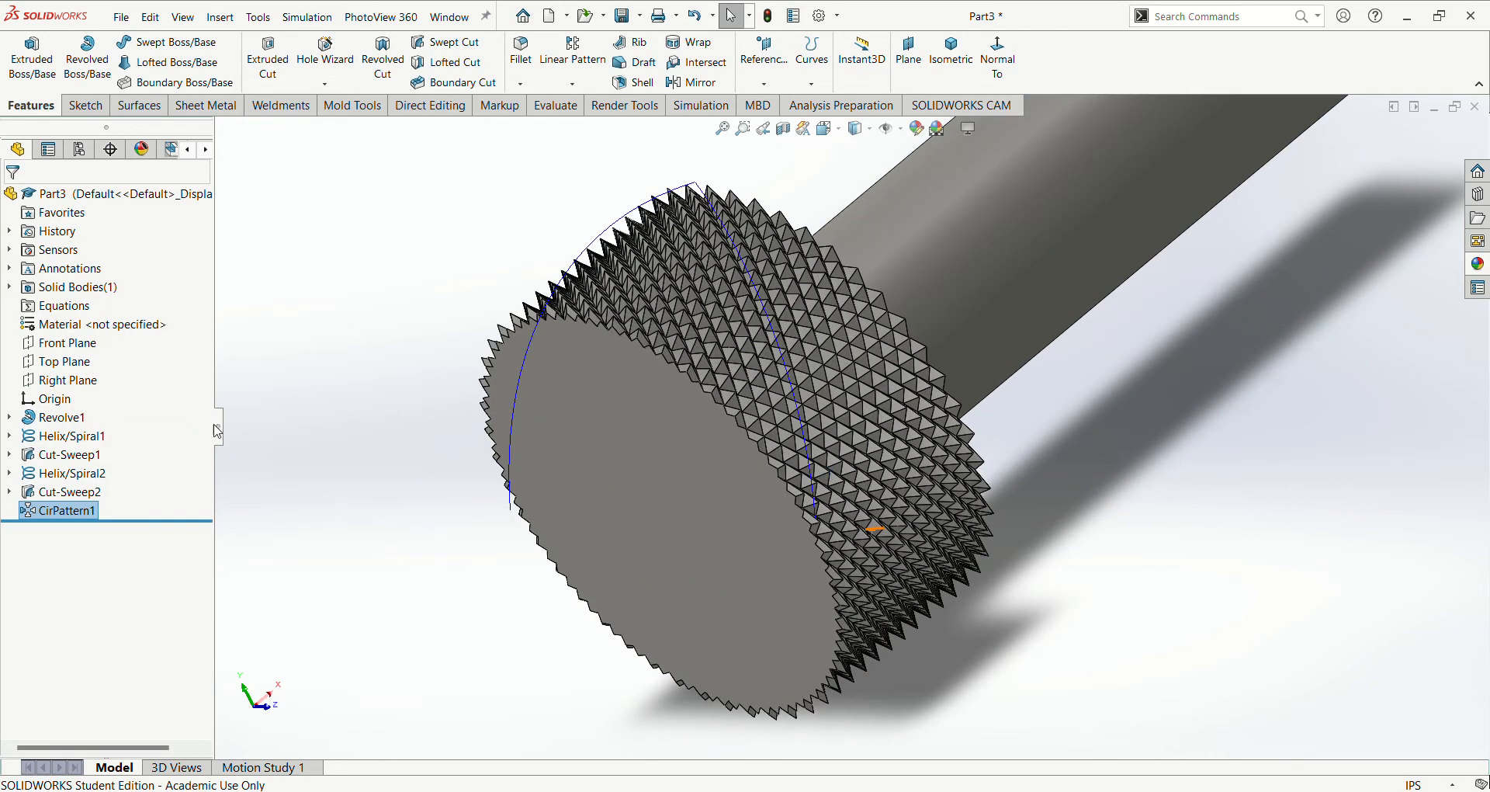
click(509, 443)
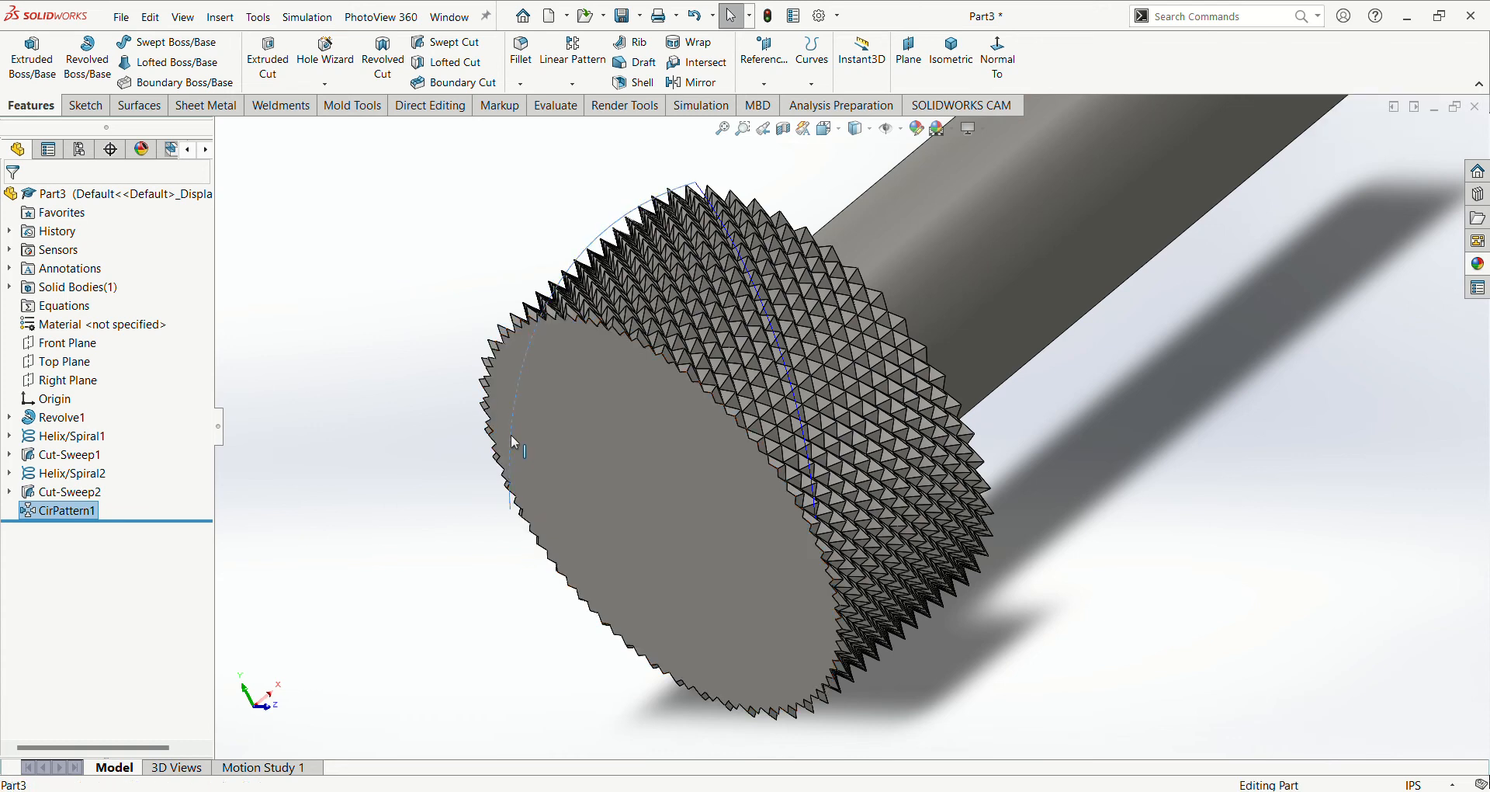
ctrl+click(804, 432)
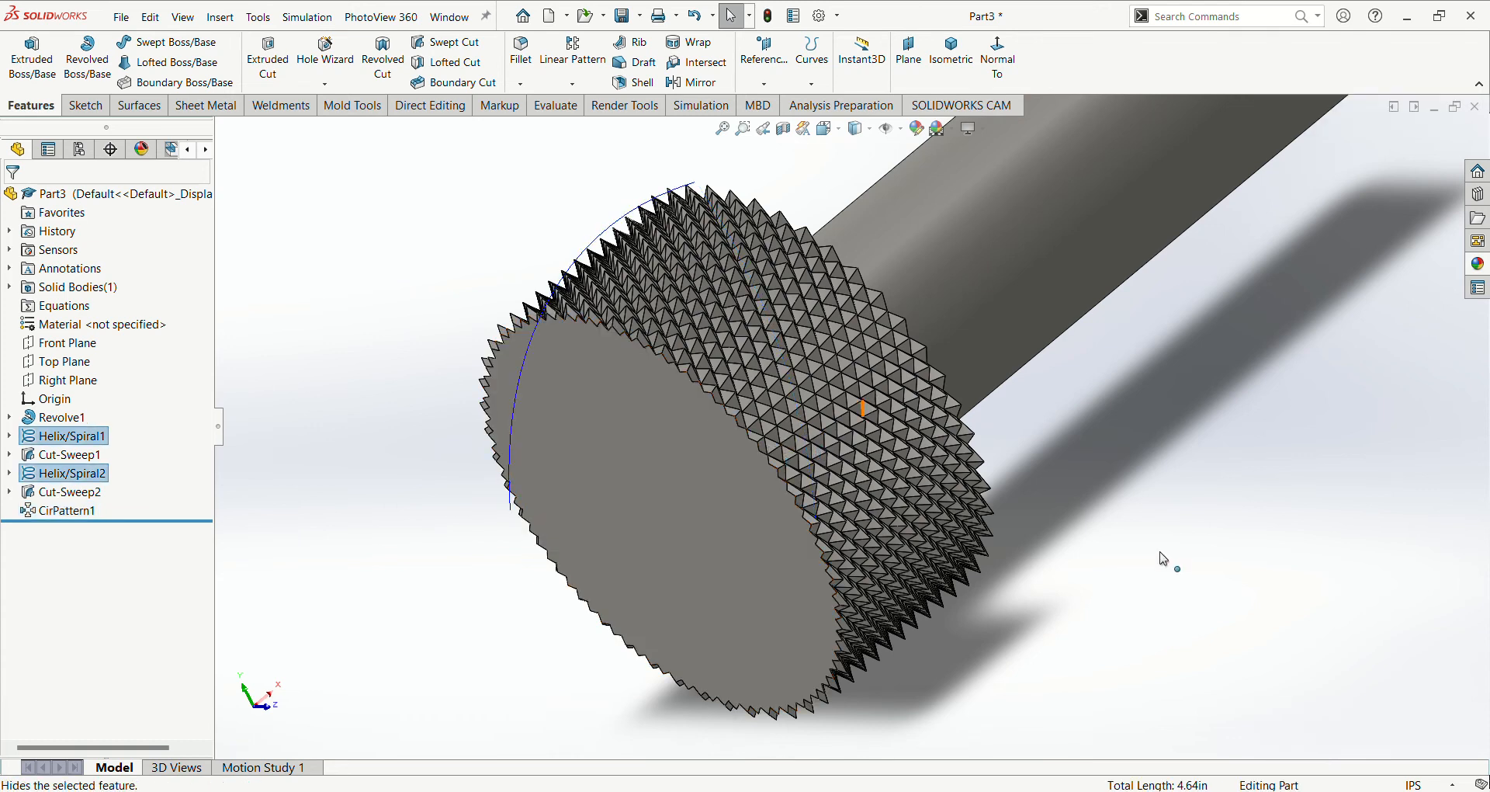
Step: Examine the diamond knurling on the head, close up and from both ends of the part, starting from the isometric view
key(ctrl+7)
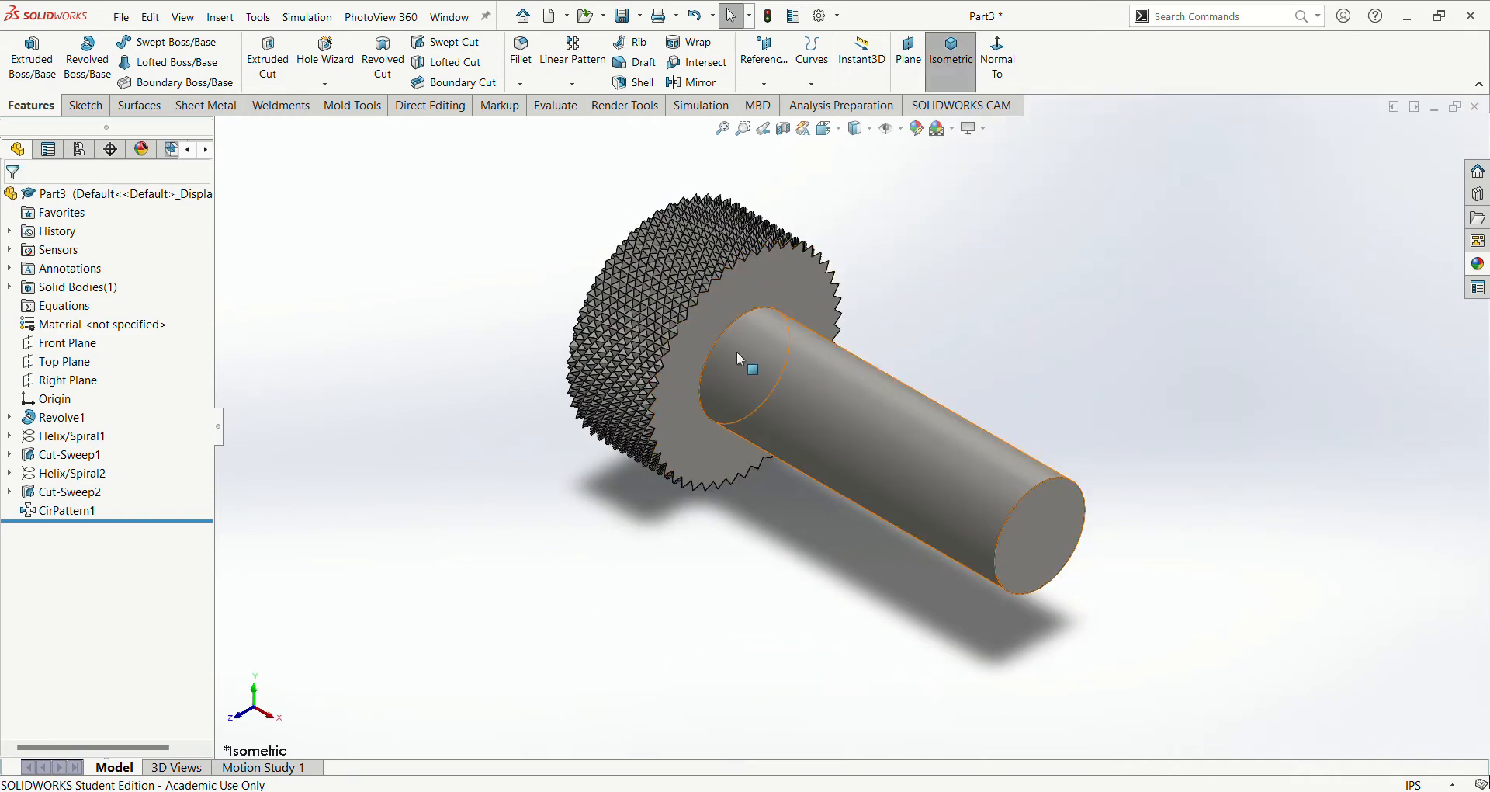
scroll(742, 336, down, 2)
scroll(742, 334, up, 3)
middle_drag(742, 333, 857, 412)
scroll(853, 363, down, 5)
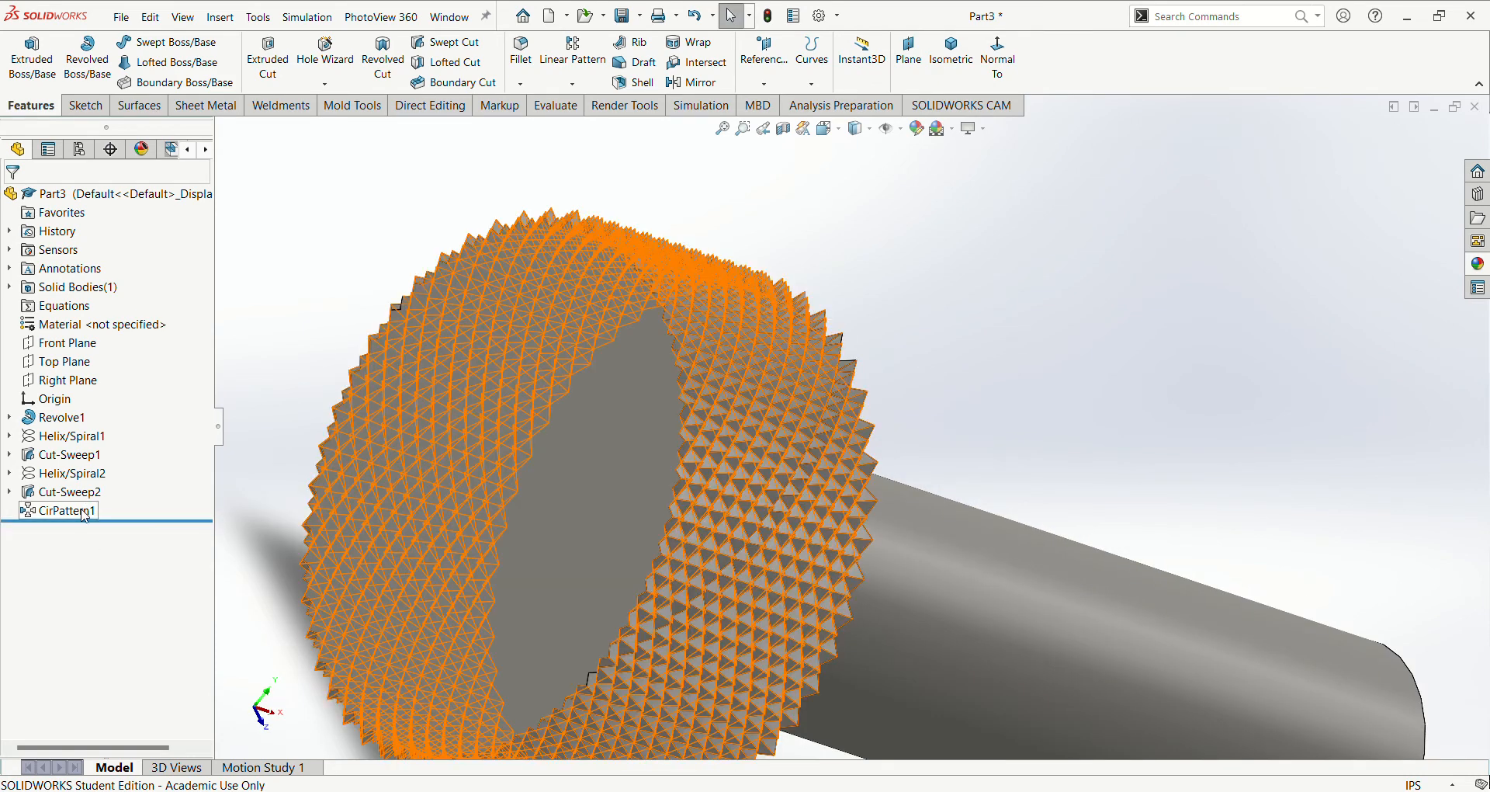
scroll(779, 436, up, 3)
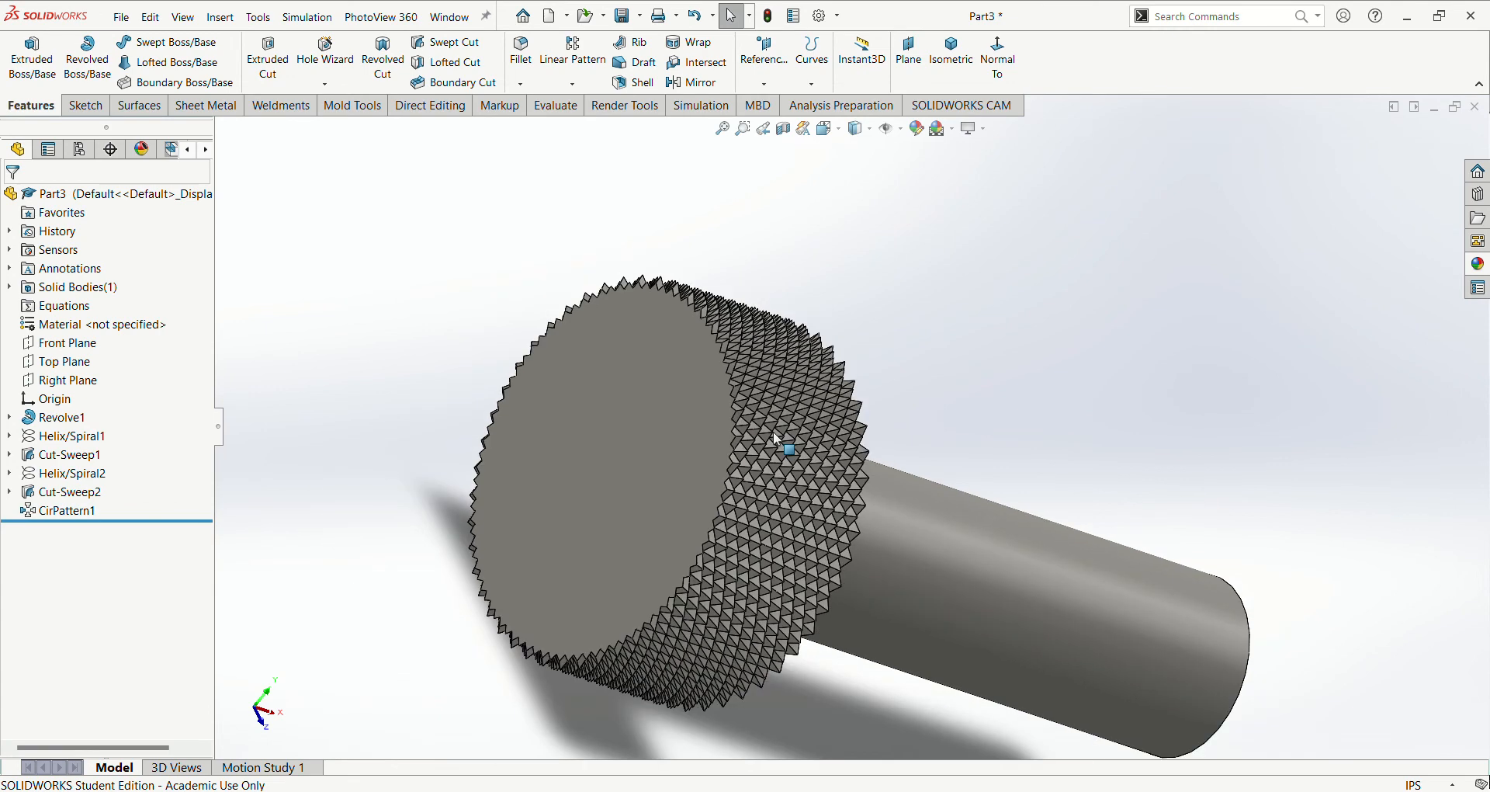
middle_drag(779, 427, 972, 319)
scroll(807, 429, down, 3)
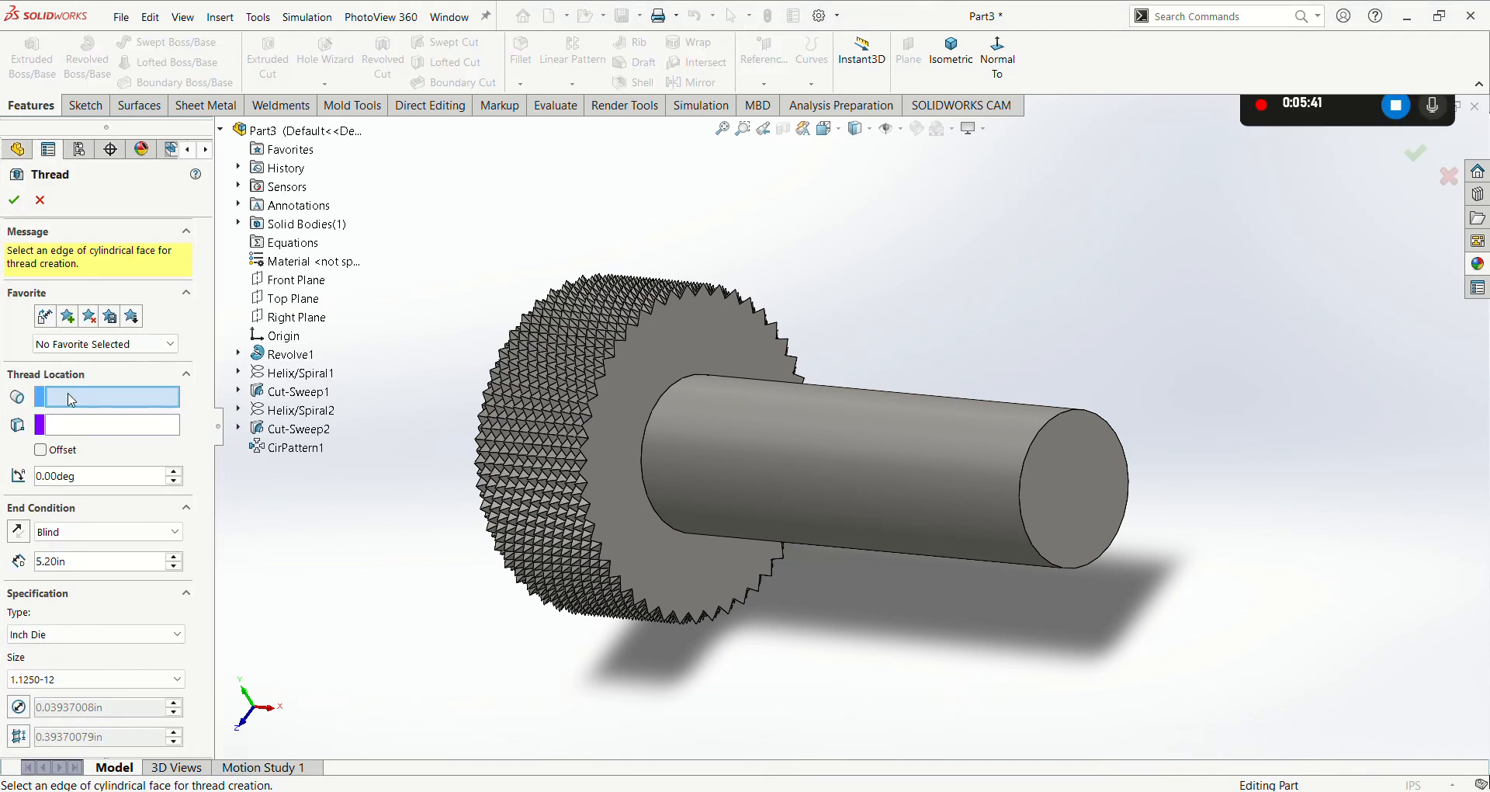
Step: Cut an Inch Die 1.1250-12 thread along the shaft from its free-end circular edge, with a blind depth of 3.5 in
click(1029, 447)
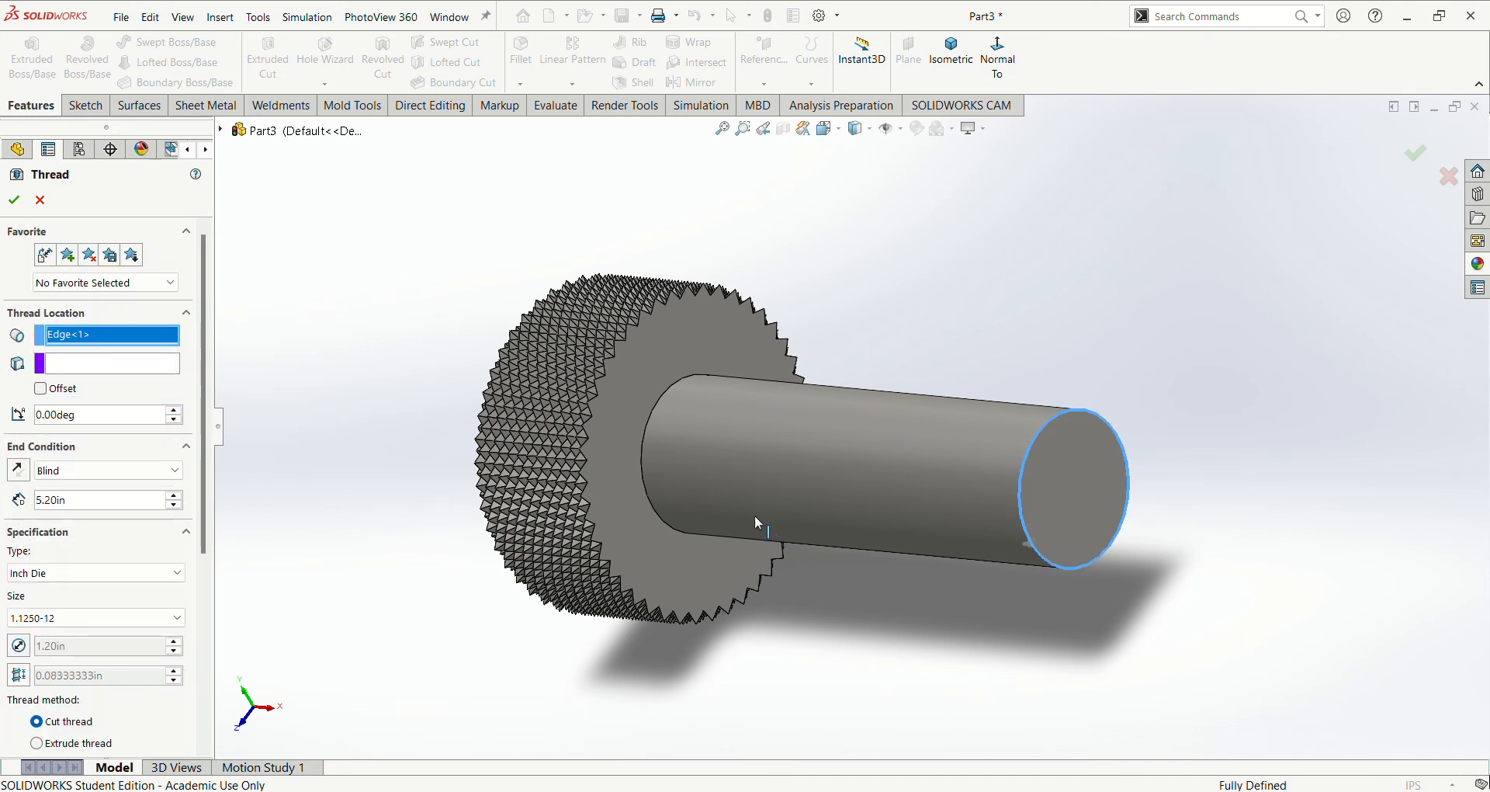
double_click(42, 501)
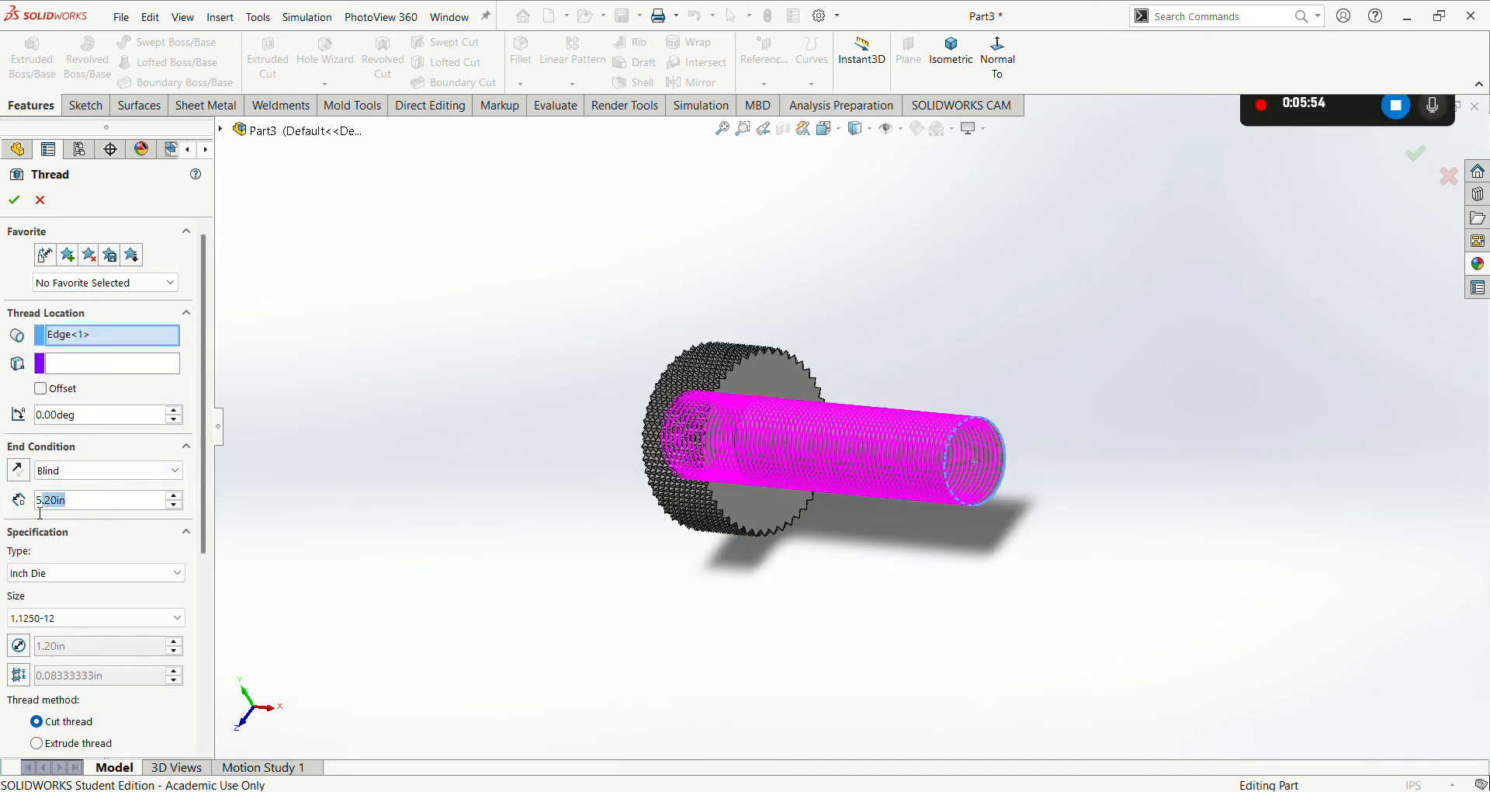
text(4)
key(Return)
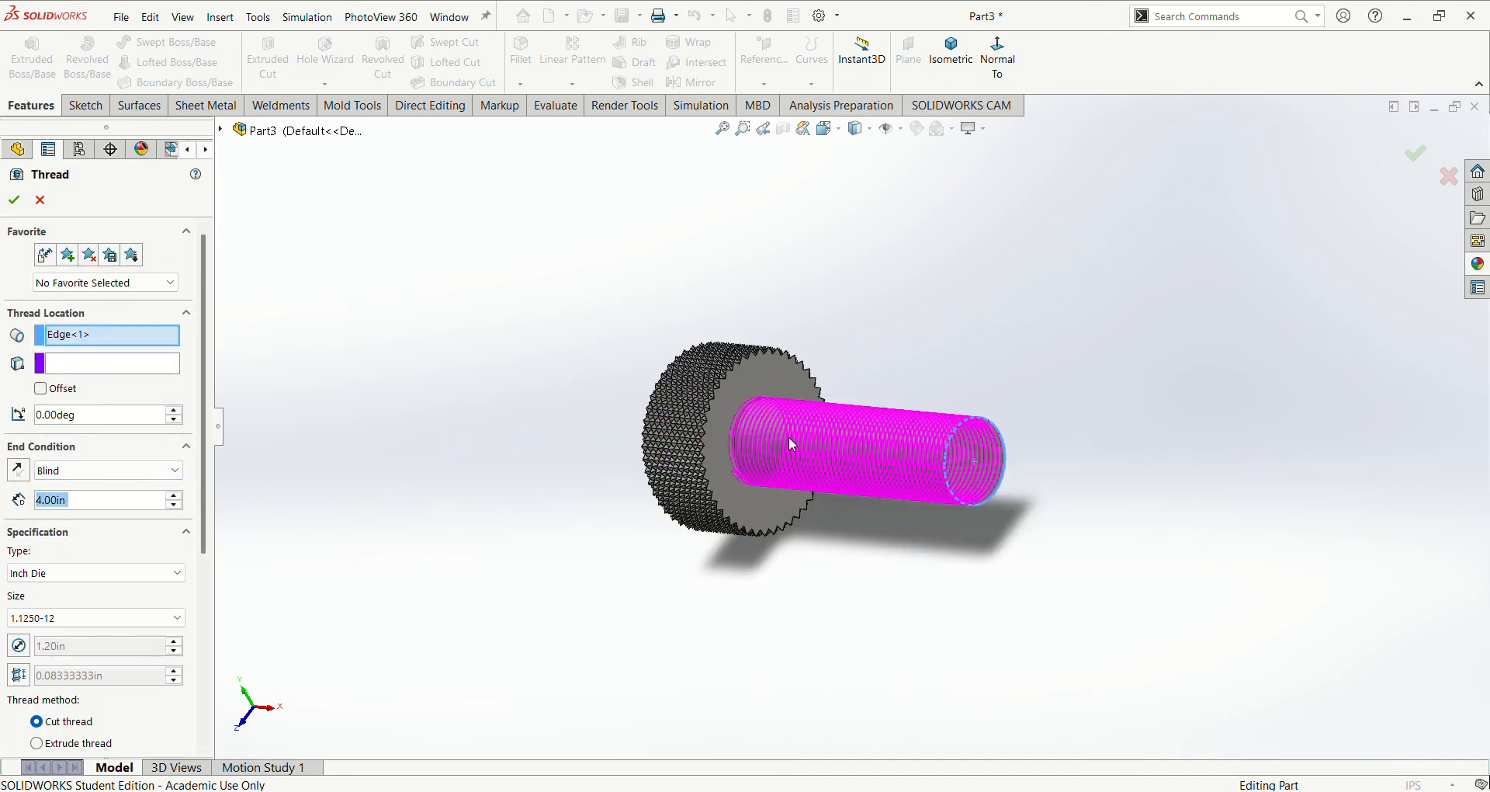
scroll(792, 445, down, 4)
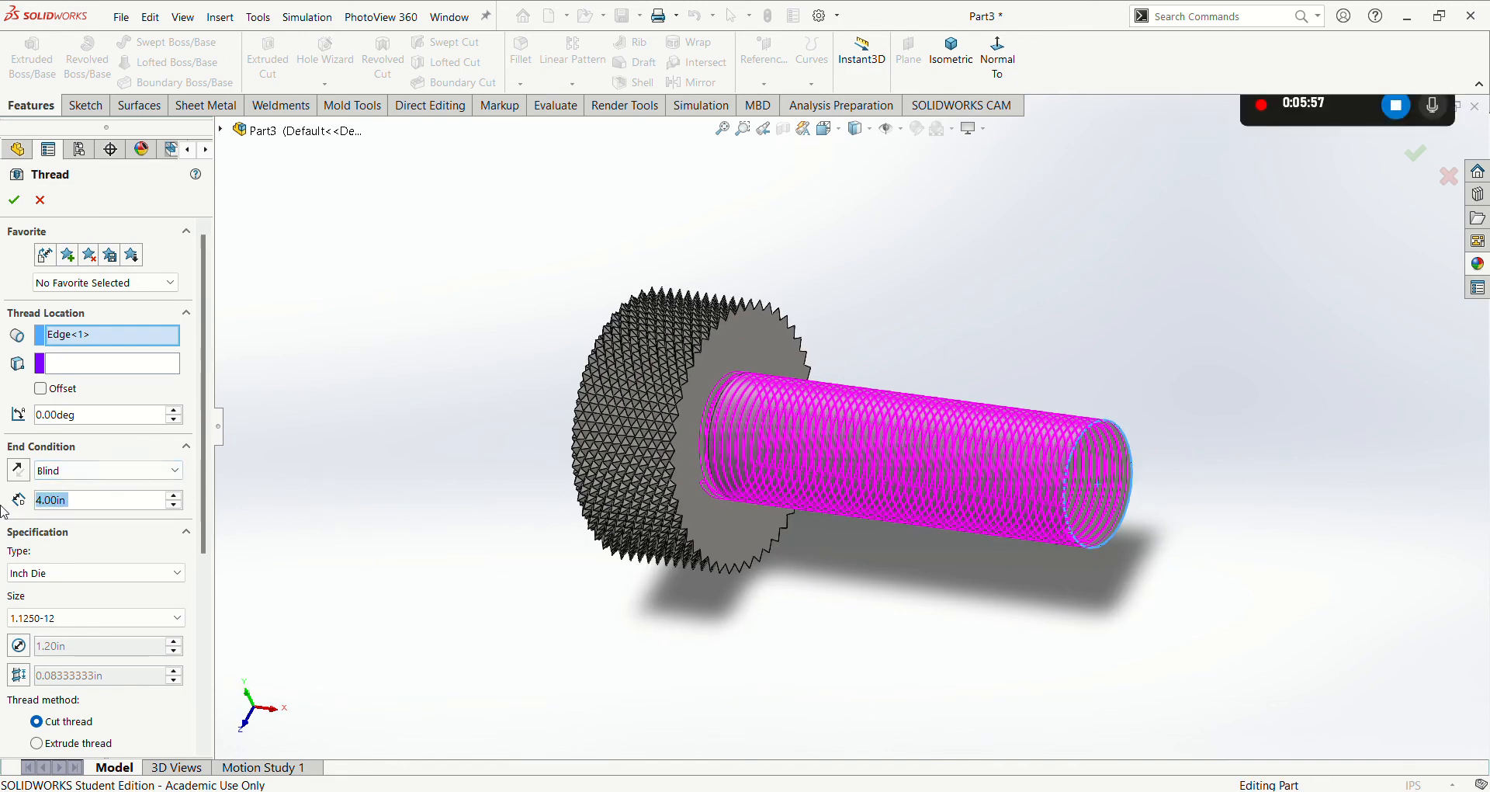
text(3.5)
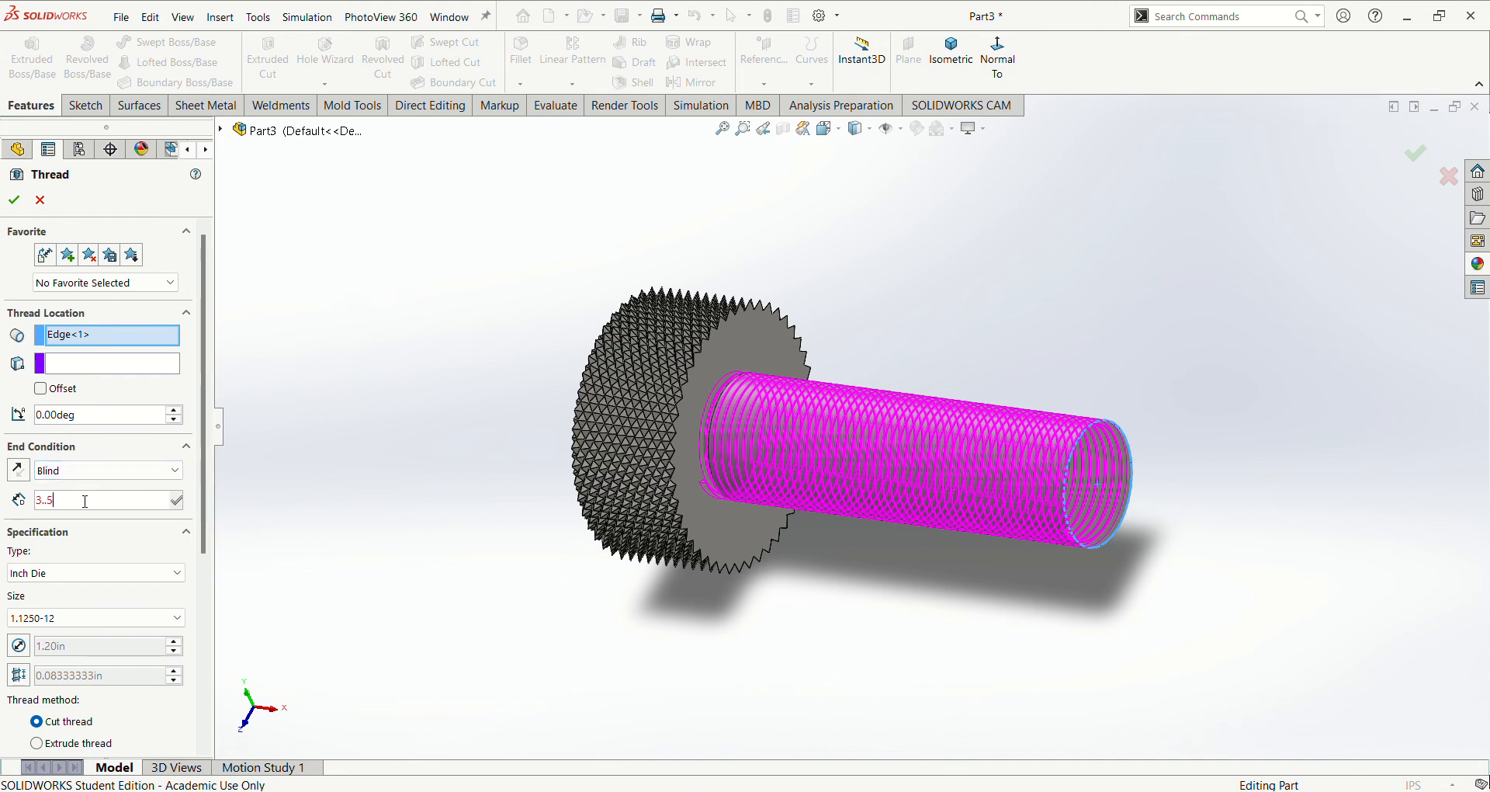
key(Return)
click(14, 199)
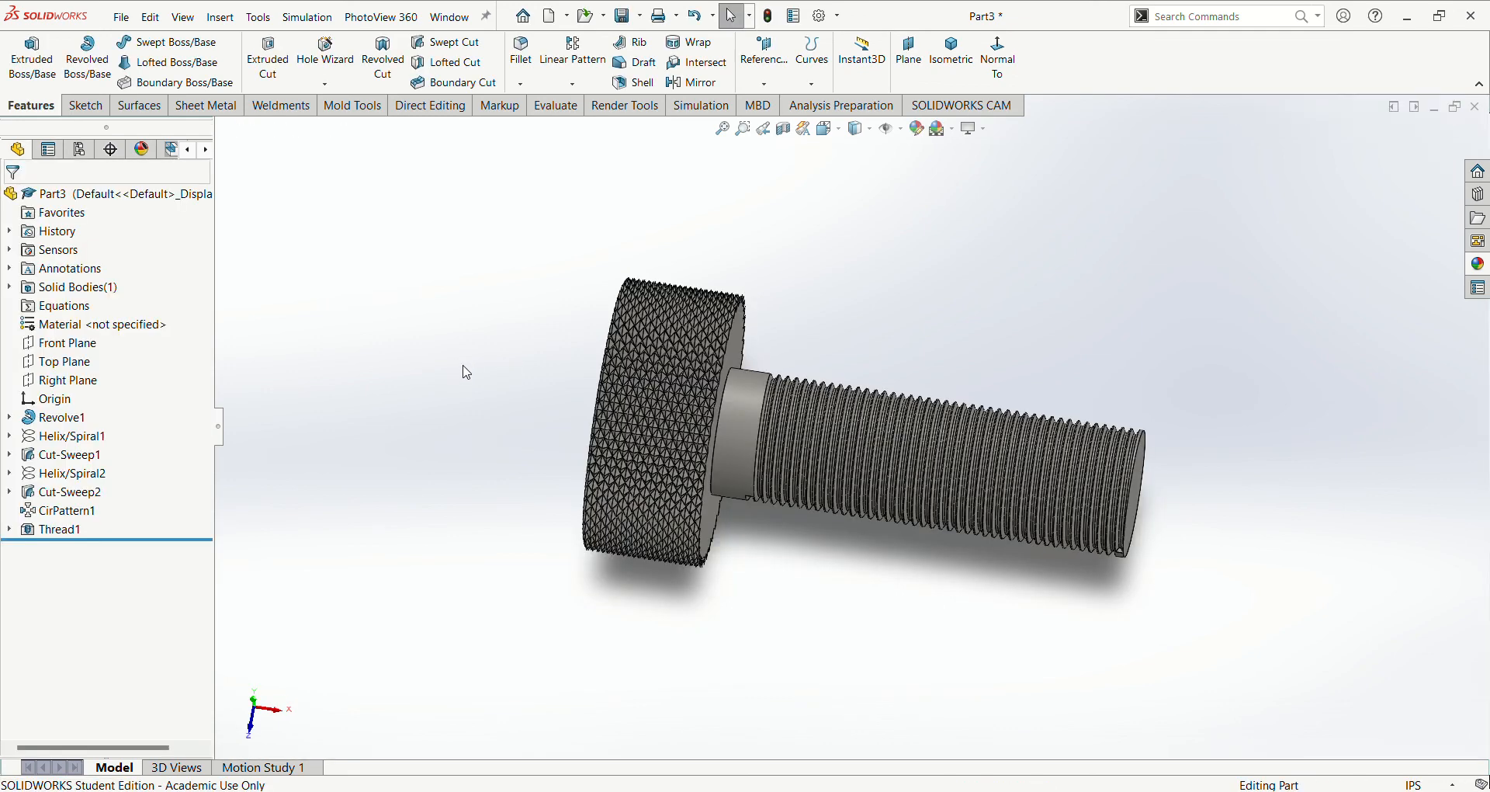
key(ctrl+7)
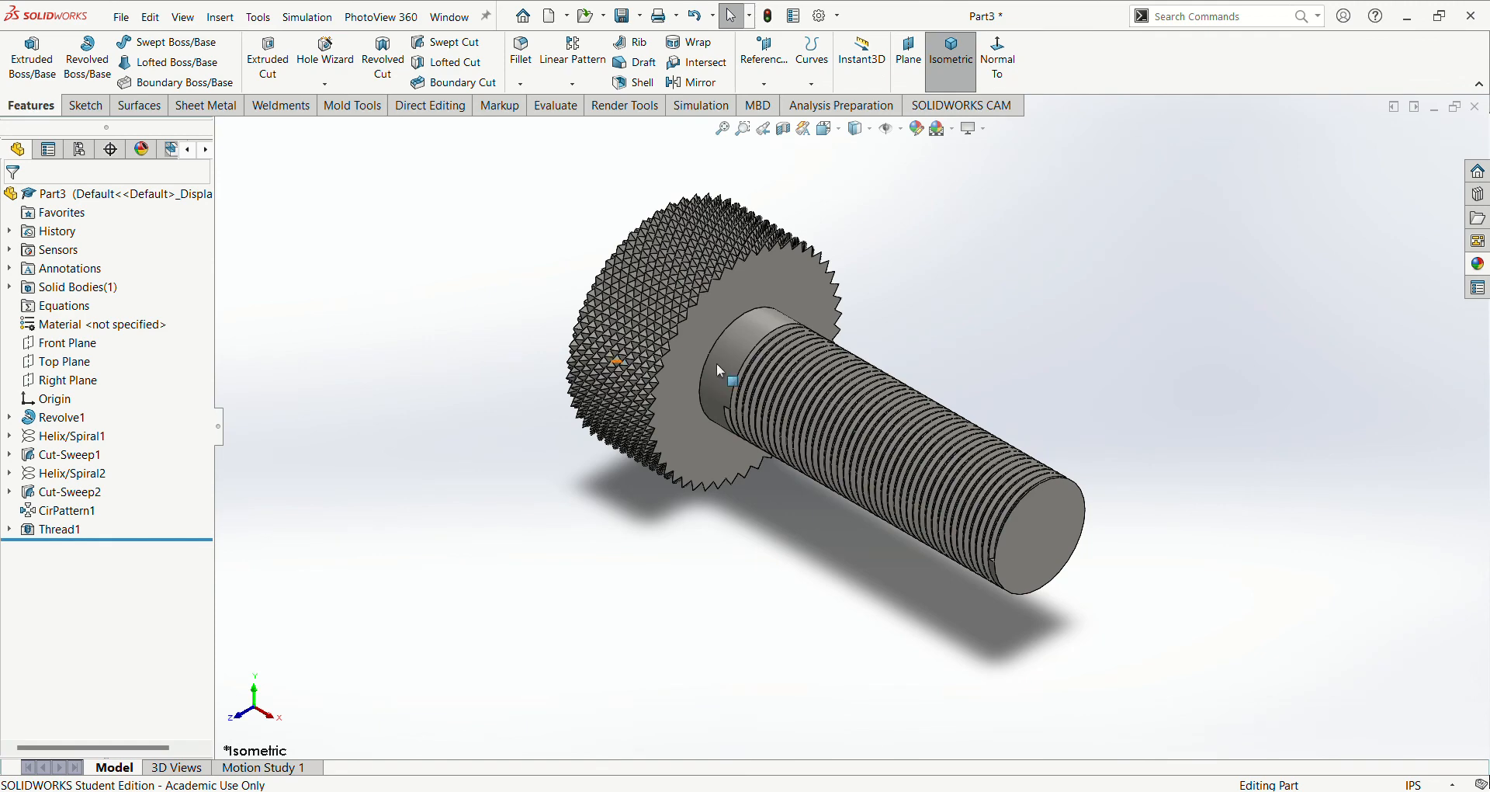
scroll(650, 267, down, 4)
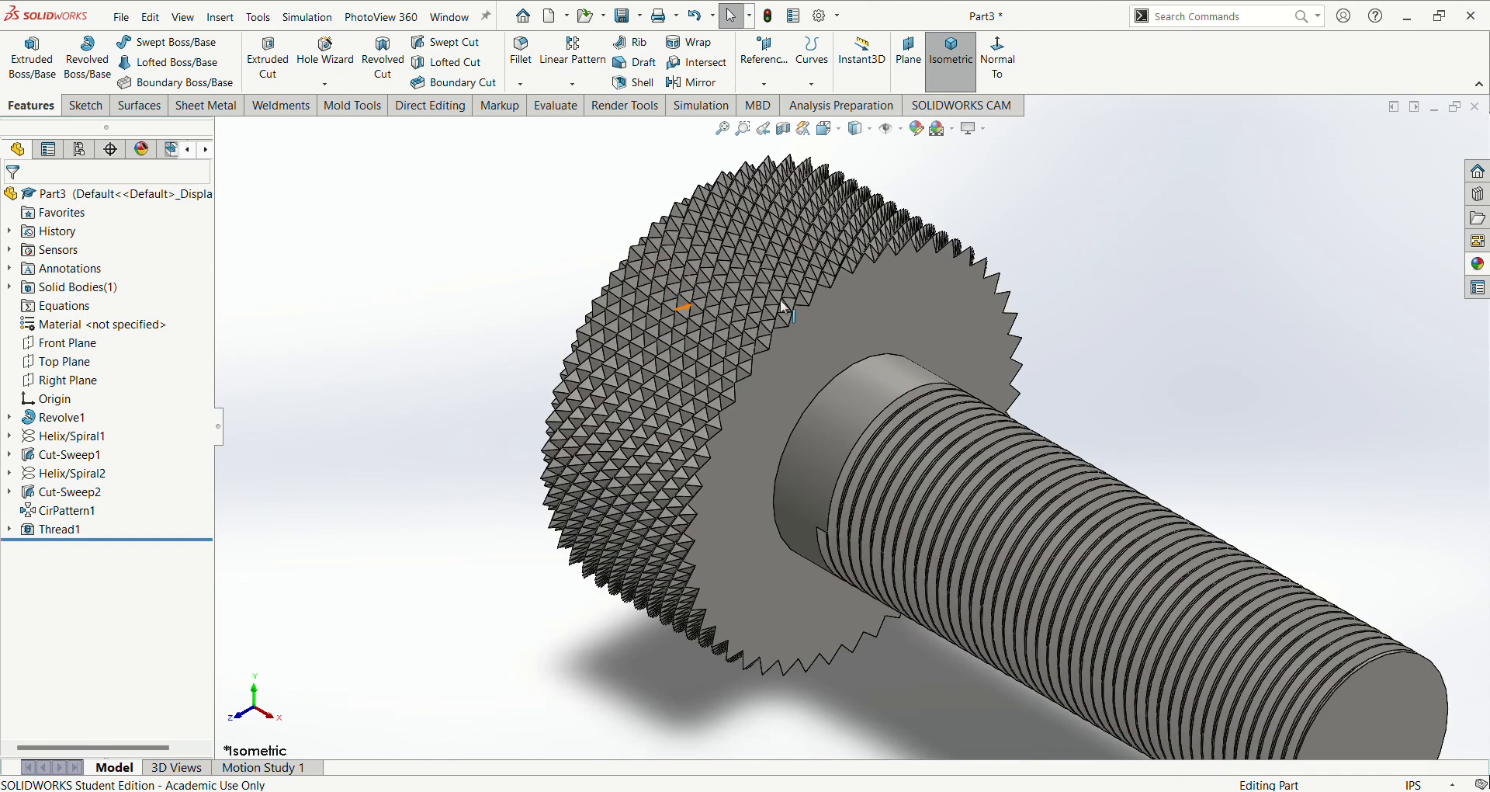
scroll(774, 262, up, 3)
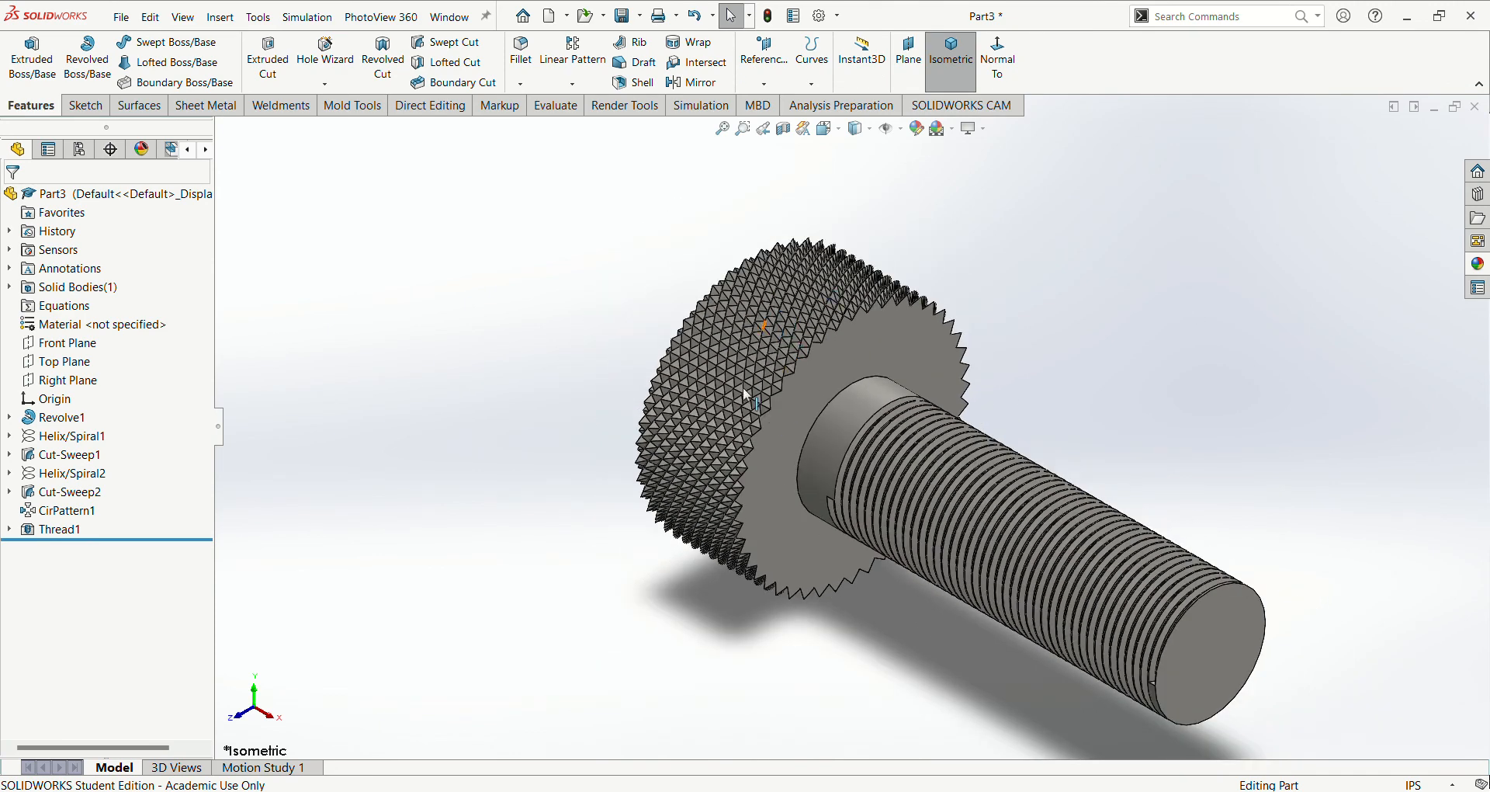